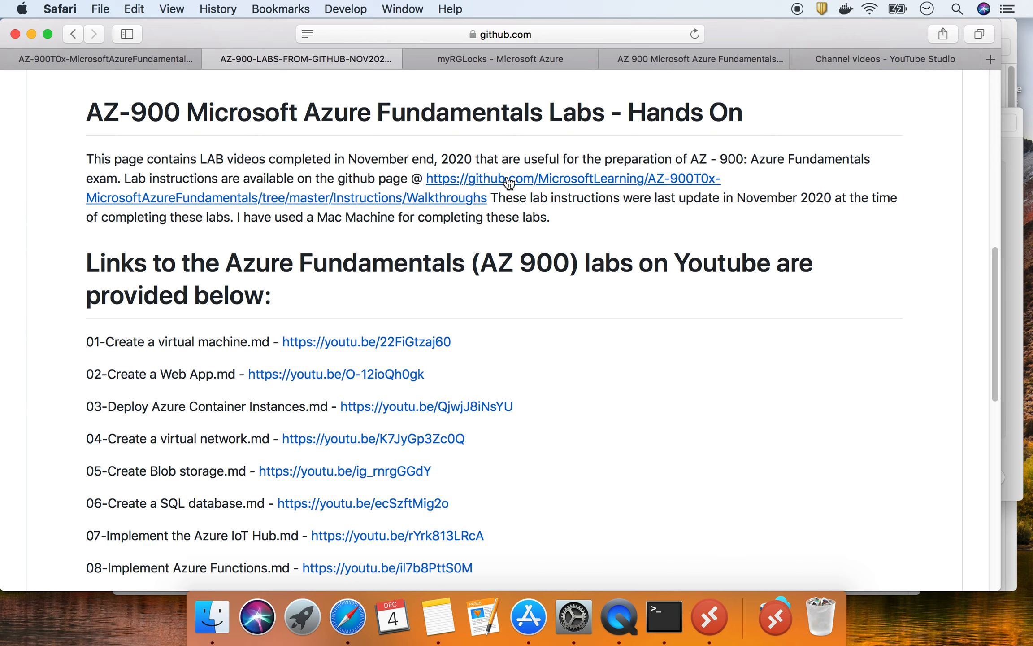
- Select the lab instructions URL and the 16-Implement resource tagging.md line, then switch to the AZ-900T0x repository
{"action": "left_click", "coordinate": [491, 194]}
{"action": "left_click_drag", "start_coordinate": [491, 193], "coordinate": [428, 176]}
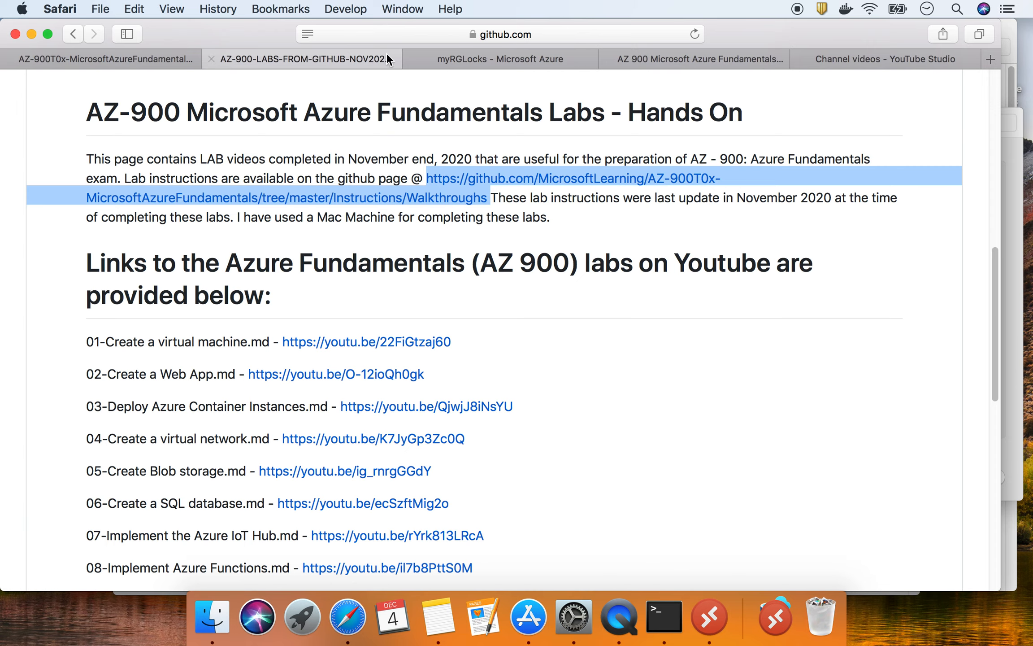
{"action": "scroll", "coordinate": [268, 468], "scroll_direction": "down", "scroll_amount": 10}
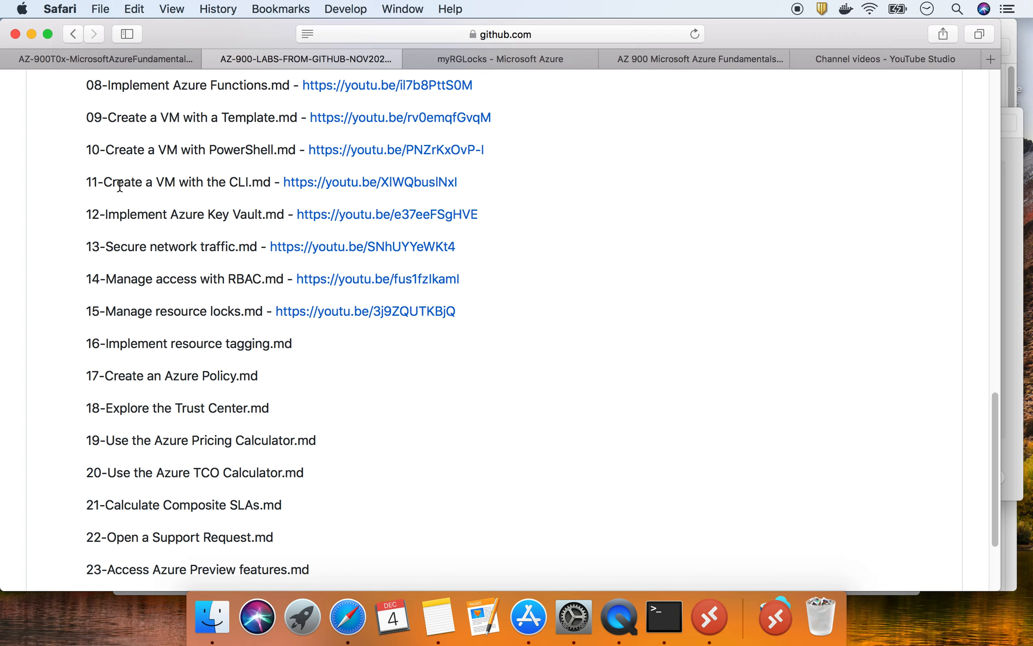
{"action": "triple_click", "coordinate": [186, 344]}
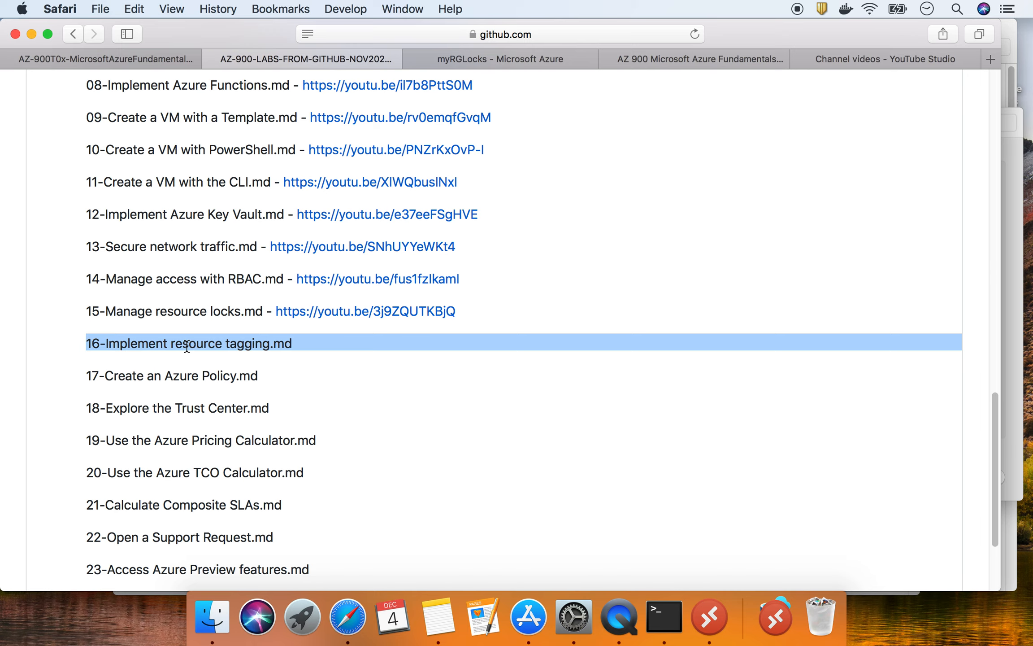
{"action": "left_click", "coordinate": [151, 58]}
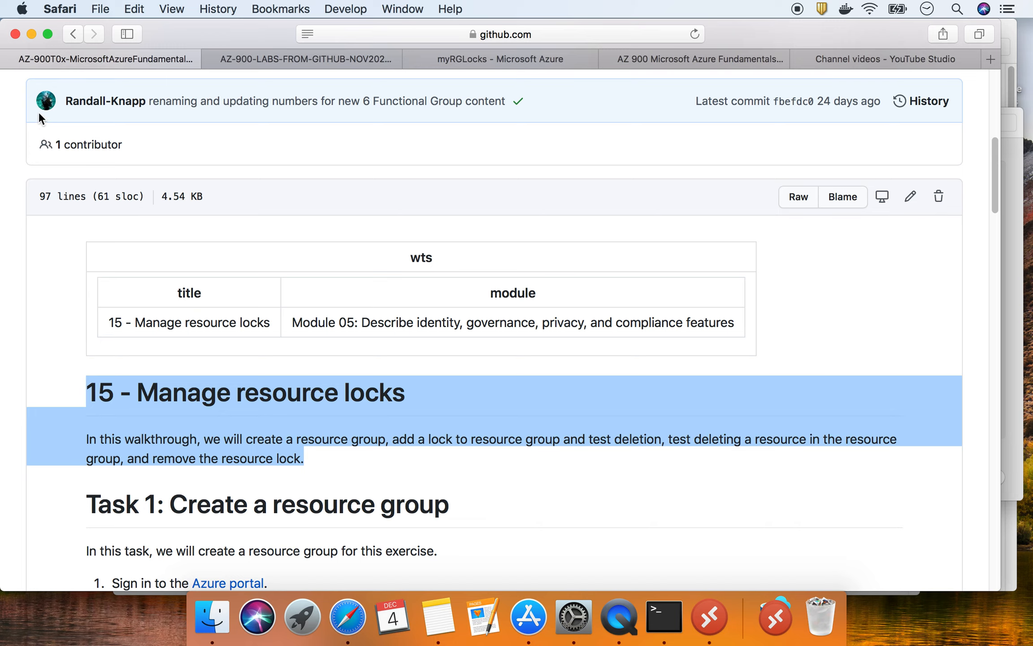
- Return to the walkthrough file list and open 16-Implement resource tagging.md
{"action": "left_click", "coordinate": [74, 36]}
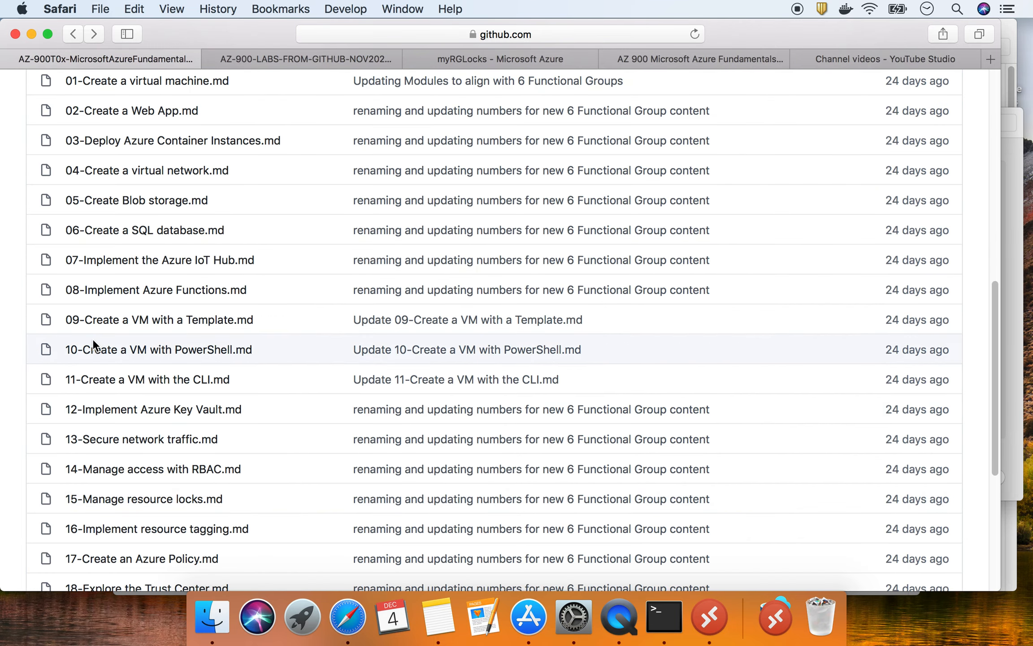
{"action": "scroll", "coordinate": [143, 425], "scroll_direction": "down", "scroll_amount": 2}
{"action": "scroll", "coordinate": [143, 425], "scroll_direction": "down", "scroll_amount": 1}
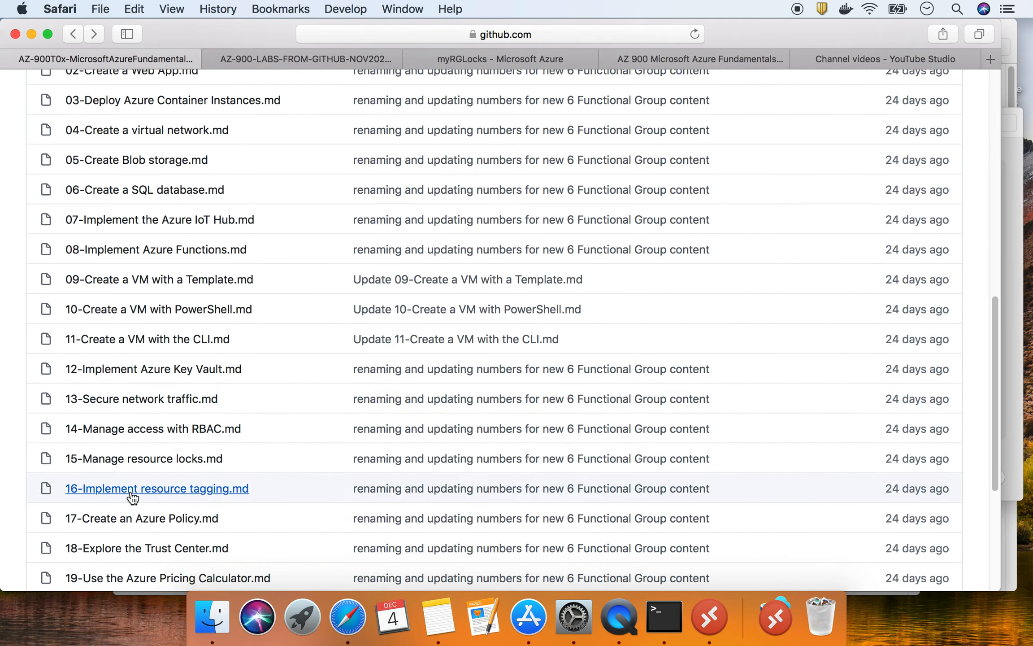
{"action": "left_click", "coordinate": [133, 491]}
{"action": "scroll", "coordinate": [337, 386], "scroll_direction": "down", "scroll_amount": 5}
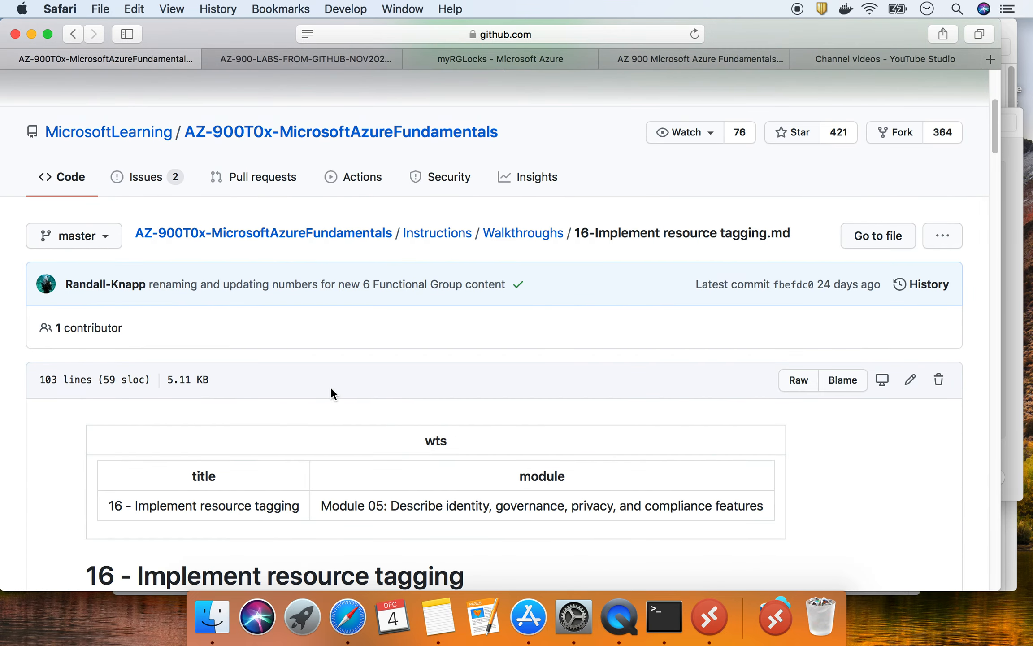
{"action": "scroll", "coordinate": [330, 386], "scroll_direction": "down", "scroll_amount": 3}
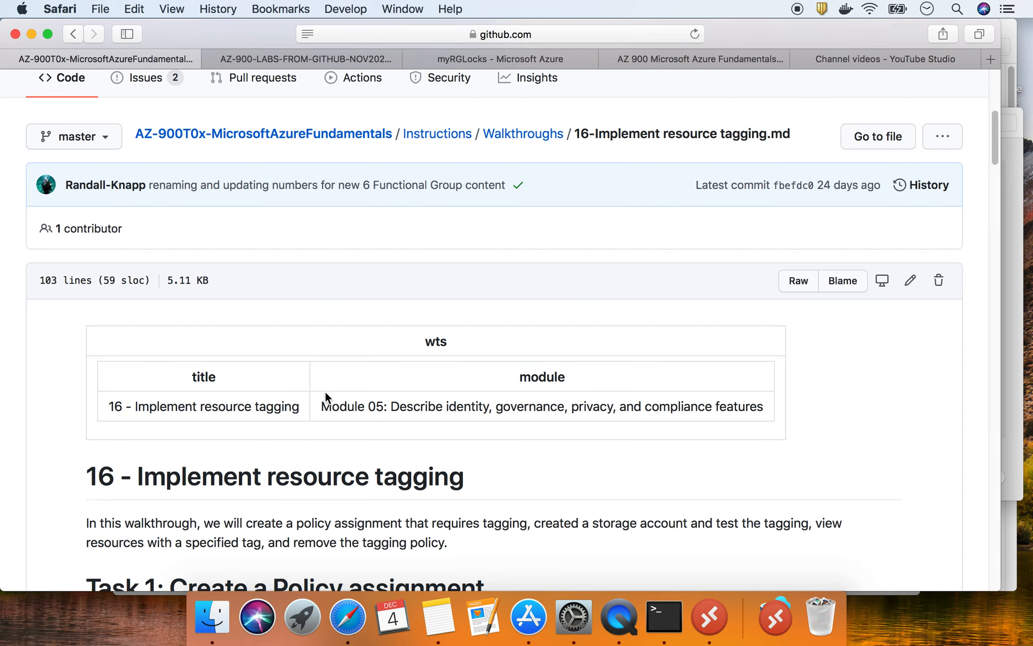
{"action": "scroll", "coordinate": [325, 390], "scroll_direction": "down", "scroll_amount": 9}
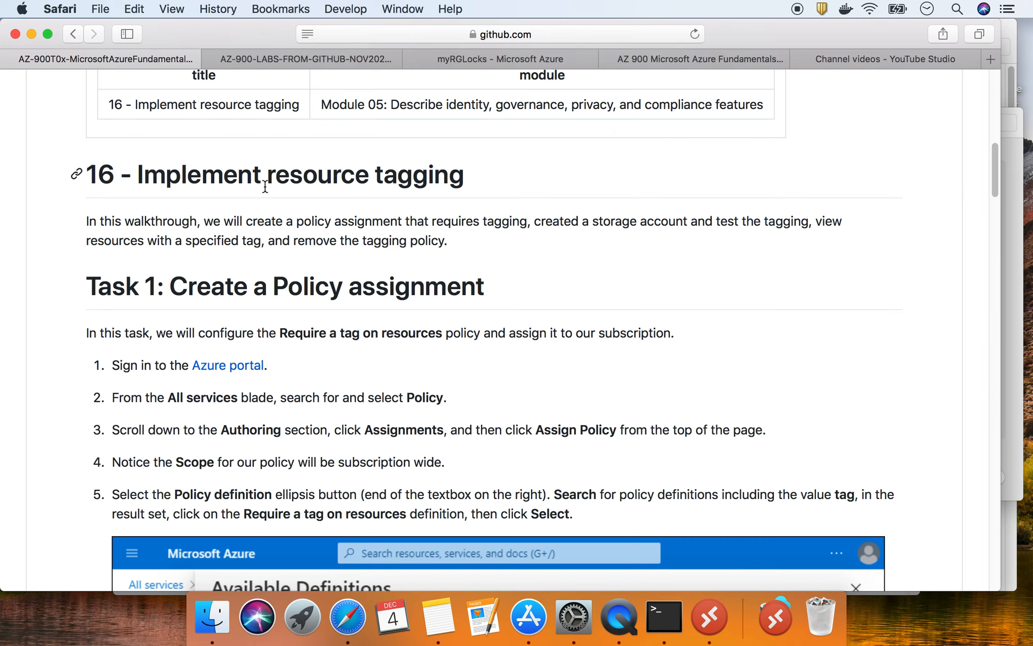
- Highlight the '16 - Implement resource tagging' title and the 'Task 1: Create a Policy assignment' heading
{"action": "triple_click", "coordinate": [291, 172]}
{"action": "scroll", "coordinate": [401, 321], "scroll_direction": "down", "scroll_amount": 15}
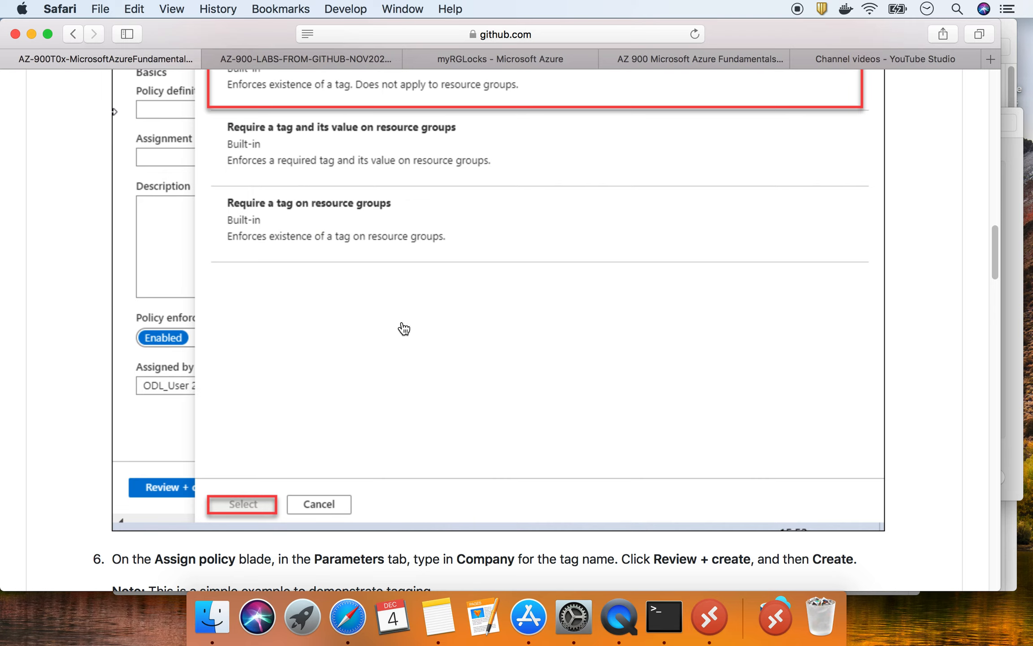
{"action": "scroll", "coordinate": [403, 328], "scroll_direction": "up", "scroll_amount": 15}
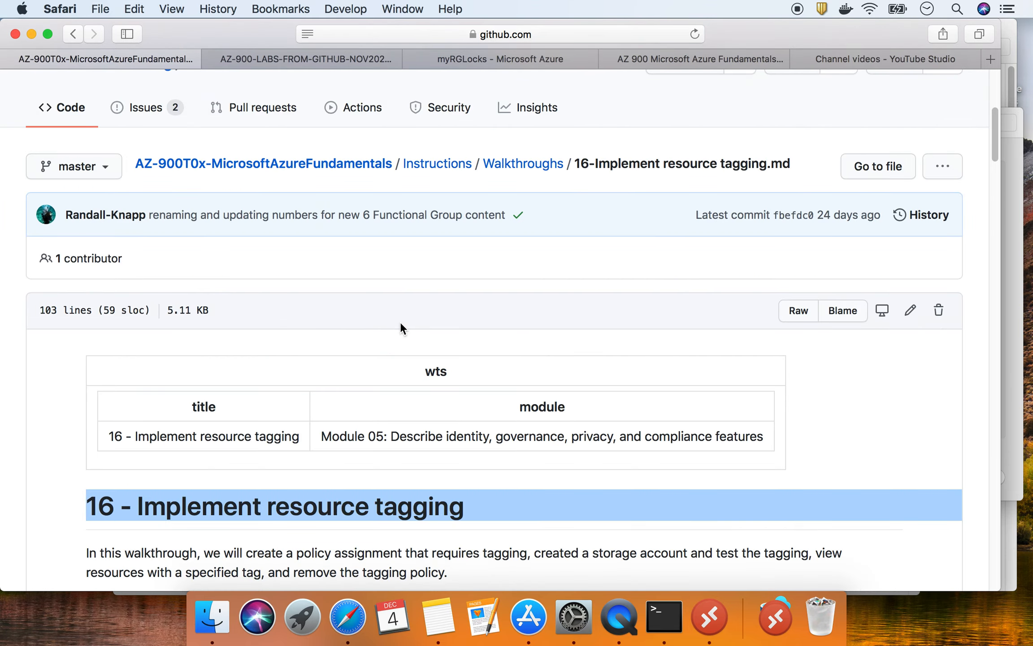
{"action": "scroll", "coordinate": [401, 324], "scroll_direction": "down", "scroll_amount": 8}
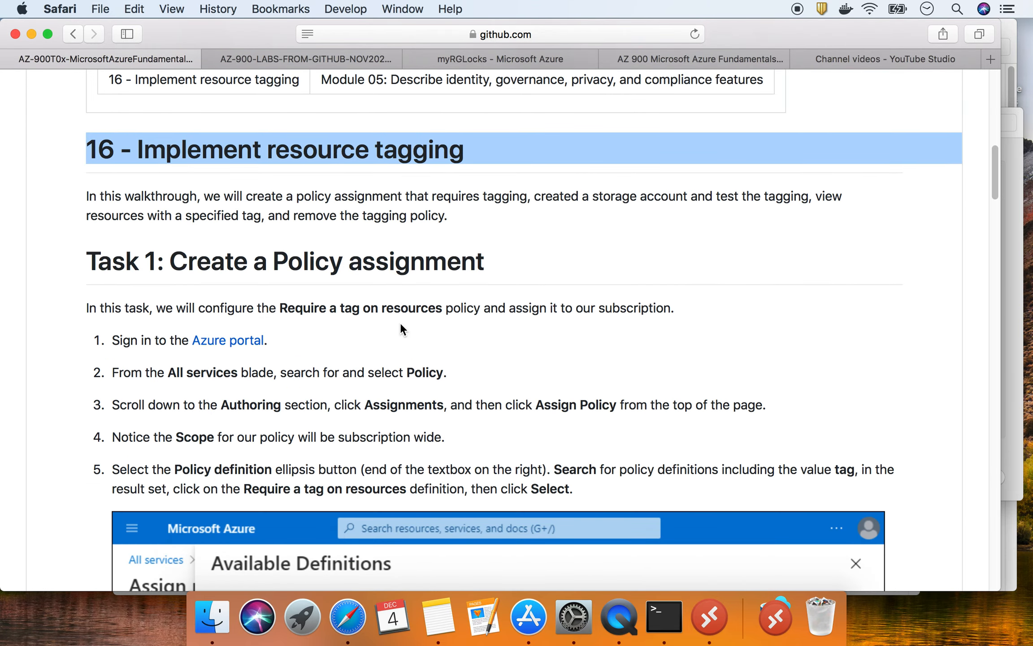
{"action": "triple_click", "coordinate": [359, 259]}
- Scroll through the remaining tagging tasks, then bring up the myRGLocks Azure portal page
{"action": "scroll", "coordinate": [359, 259], "scroll_direction": "up", "scroll_amount": 1}
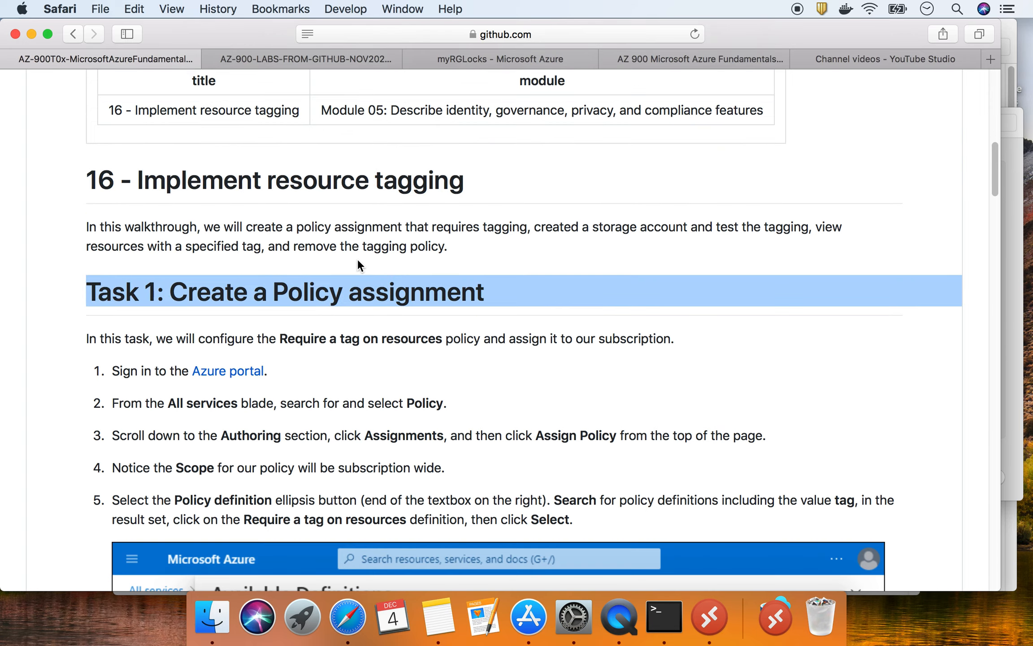
{"action": "scroll", "coordinate": [362, 269], "scroll_direction": "down", "scroll_amount": 20}
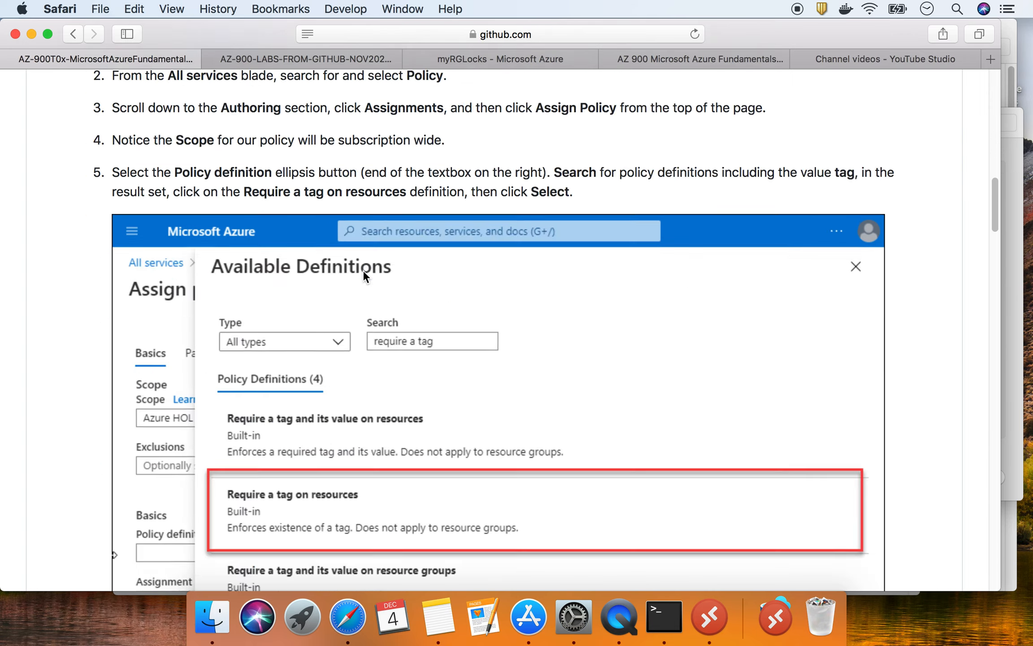
{"action": "scroll", "coordinate": [362, 275], "scroll_direction": "down", "scroll_amount": 2}
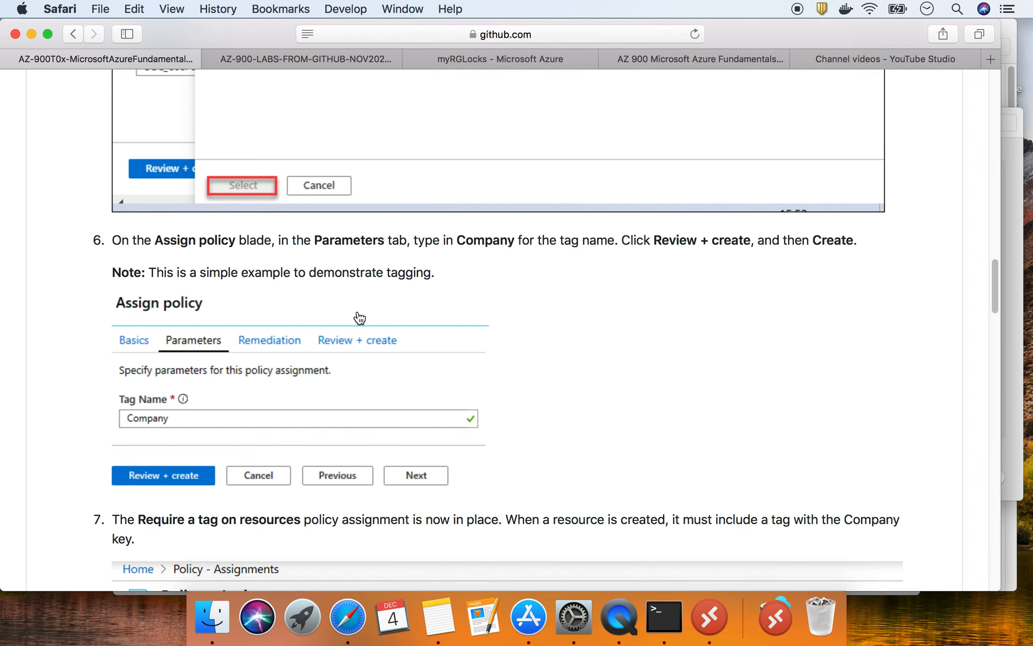
{"action": "scroll", "coordinate": [239, 254], "scroll_direction": "down", "scroll_amount": 8}
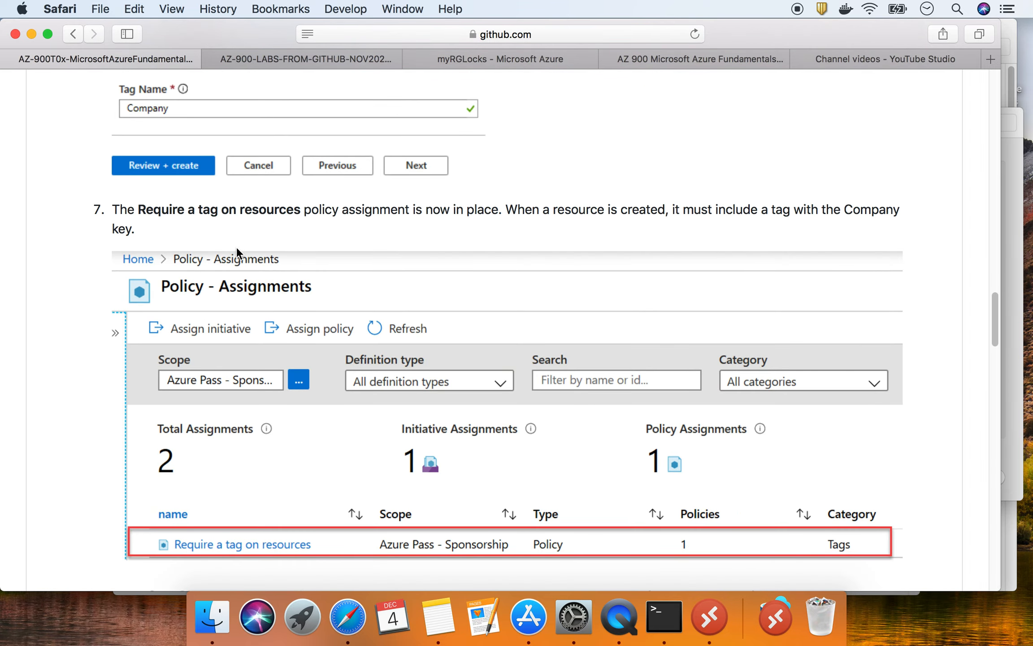
{"action": "scroll", "coordinate": [237, 252], "scroll_direction": "down", "scroll_amount": 15}
{"action": "scroll", "coordinate": [236, 252], "scroll_direction": "down", "scroll_amount": 12}
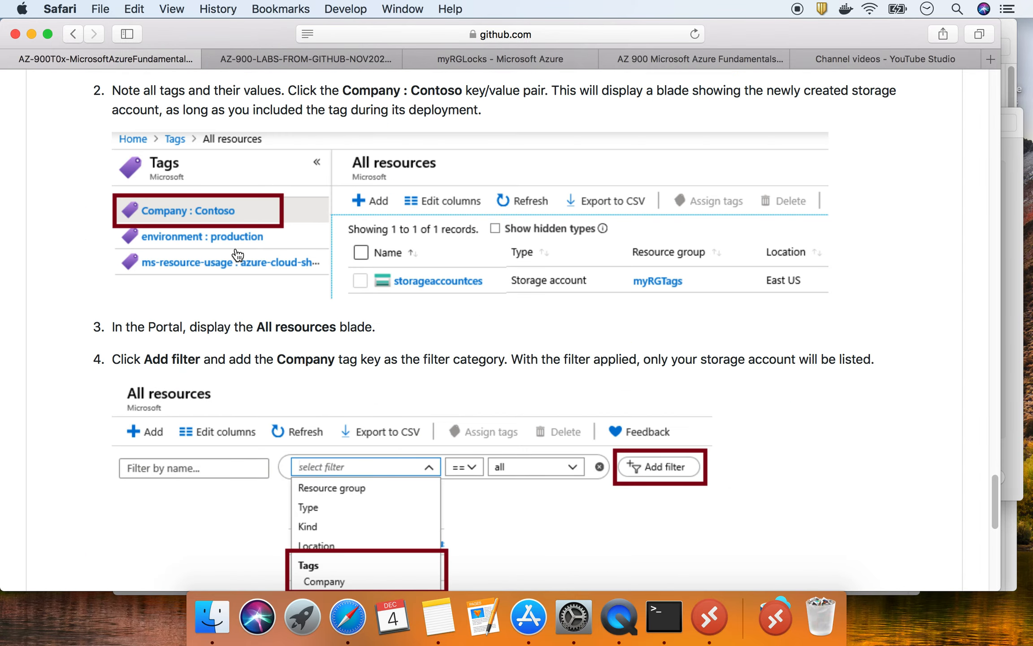
{"action": "scroll", "coordinate": [236, 252], "scroll_direction": "up", "scroll_amount": 8}
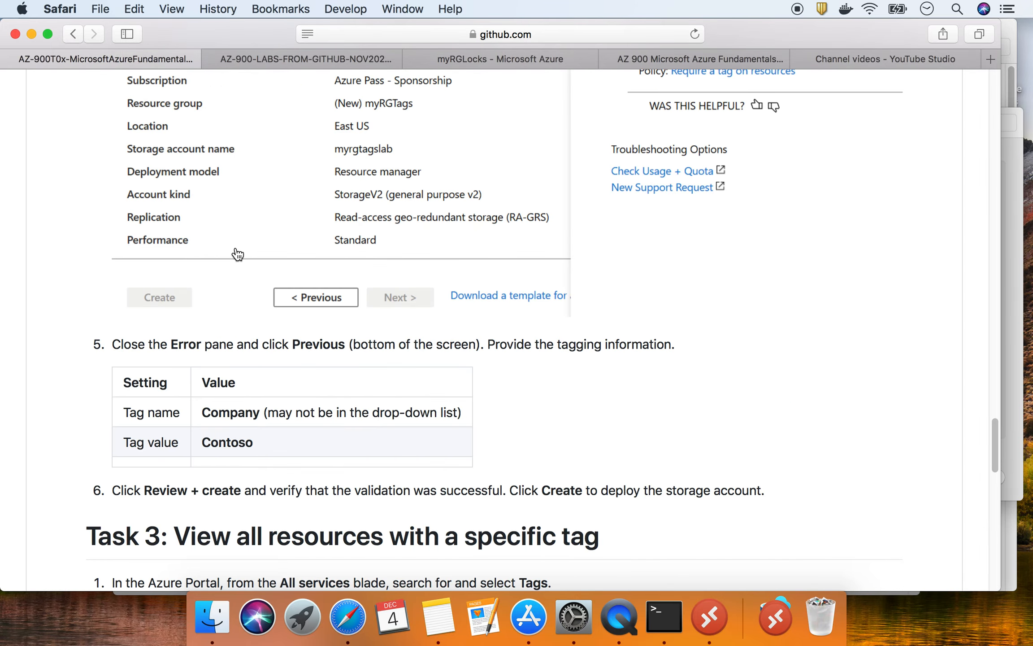
{"action": "scroll", "coordinate": [237, 254], "scroll_direction": "down", "scroll_amount": 10}
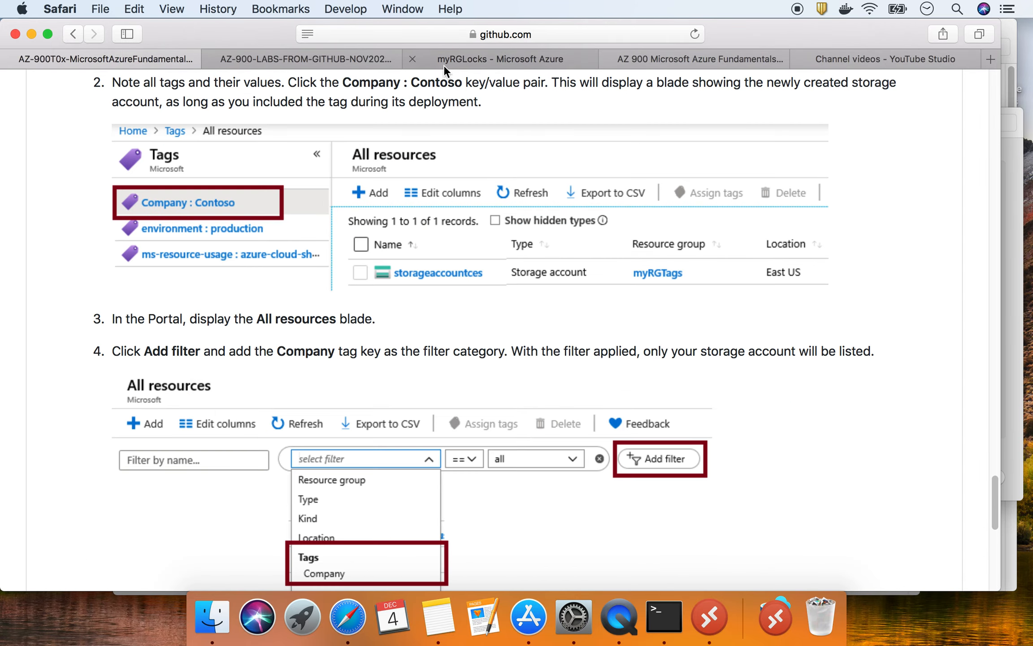
{"action": "left_click", "coordinate": [466, 58]}
- Show the AZ 900 slide deck's title slide, then scroll the GitHub walkthrough back up to Task 1
{"action": "left_click", "coordinate": [663, 54]}
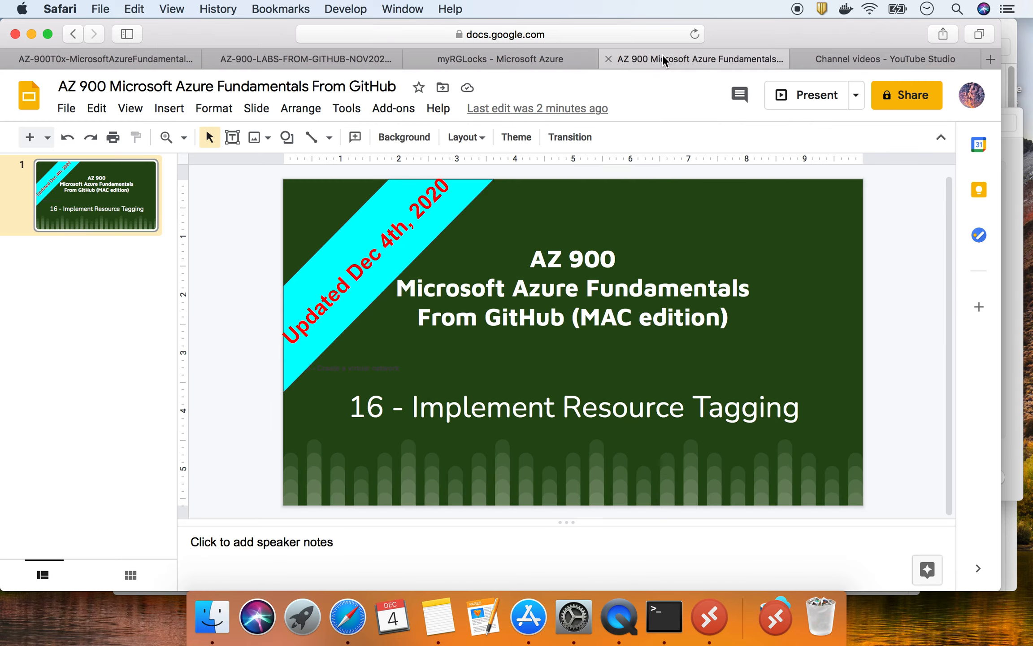
{"action": "left_click", "coordinate": [68, 59]}
{"action": "scroll", "coordinate": [181, 282], "scroll_direction": "up", "scroll_amount": 15}
{"action": "scroll", "coordinate": [181, 283], "scroll_direction": "up", "scroll_amount": 20}
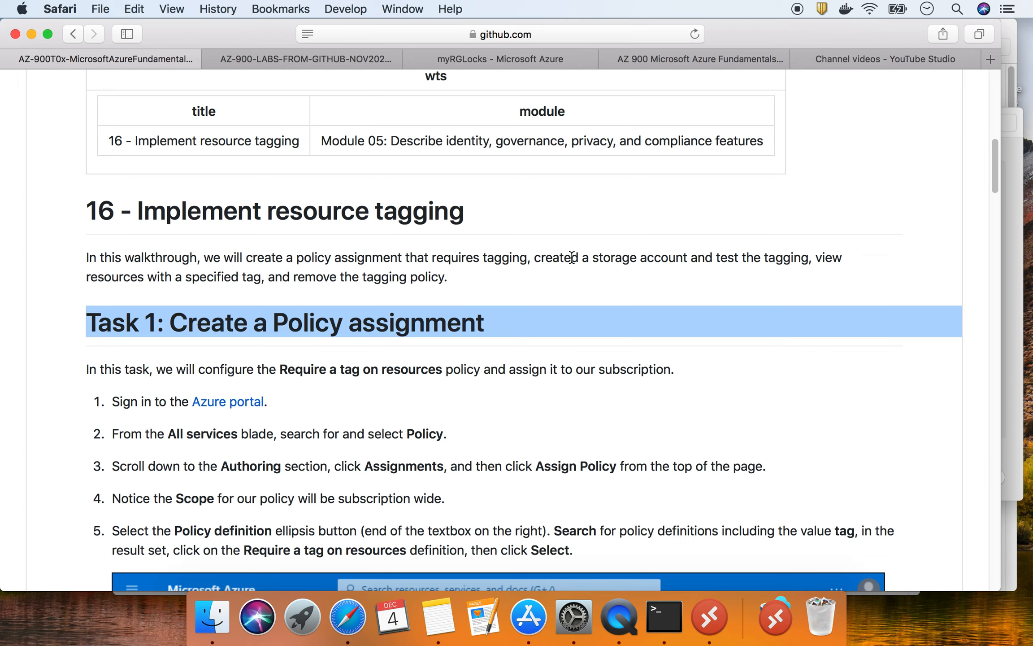
- Highlight the walkthrough's summary sentence and the phrase 'requires tagging'
{"action": "left_click_drag", "start_coordinate": [447, 278], "coordinate": [210, 265]}
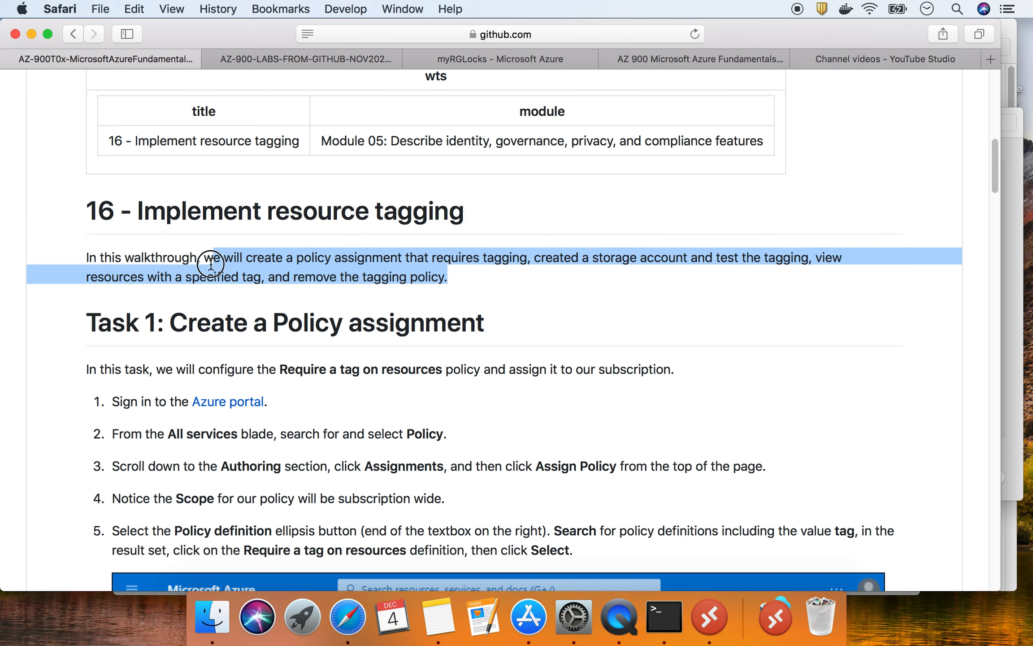
{"action": "left_click", "coordinate": [438, 256]}
{"action": "mouse_move", "coordinate": [441, 257]}
{"action": "left_mouse_down"}
{"action": "mouse_move", "coordinate": [528, 259]}
{"action": "mouse_move", "coordinate": [432, 259]}
{"action": "left_mouse_up"}
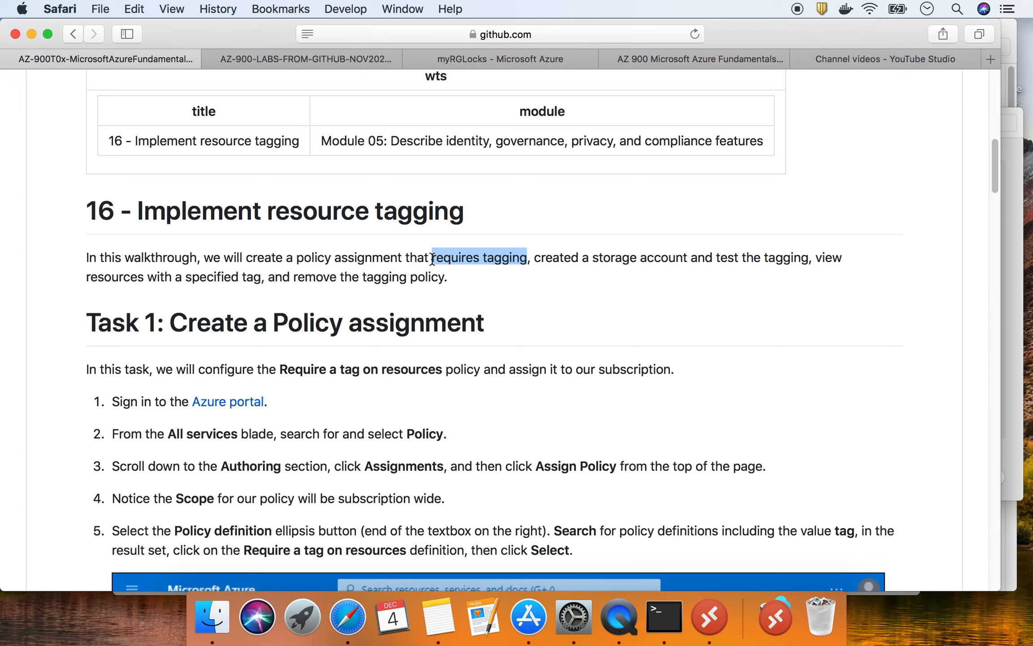
- Highlight the 'Create a Policy assignment' heading and the word Policy in step 2
{"action": "scroll", "coordinate": [404, 282], "scroll_direction": "down", "scroll_amount": 1}
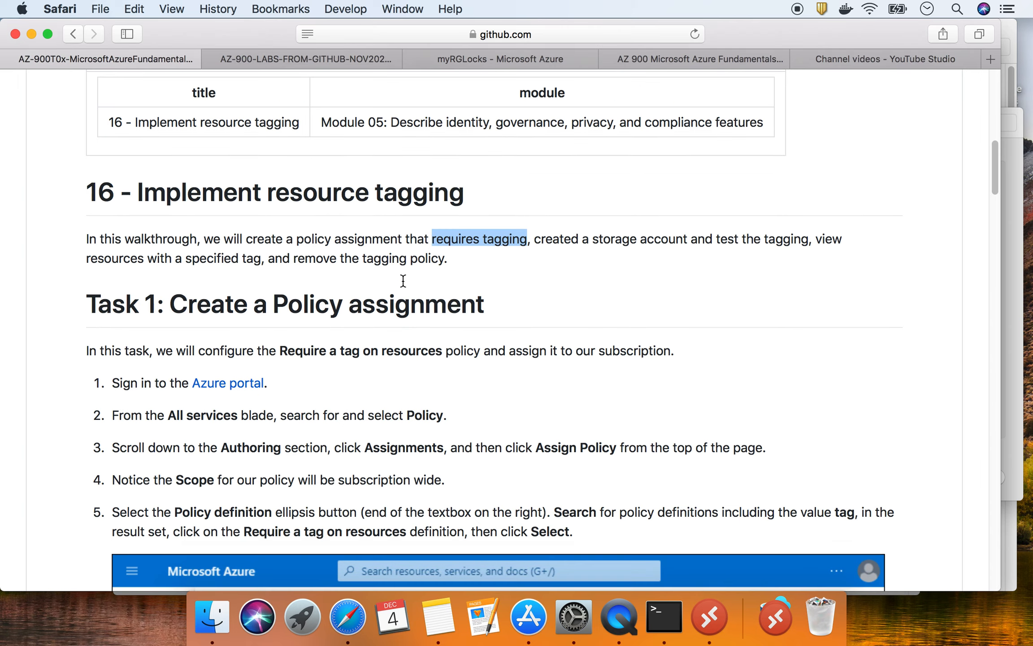
{"action": "left_click_drag", "start_coordinate": [164, 304], "coordinate": [494, 304]}
{"action": "scroll", "coordinate": [482, 338], "scroll_direction": "down", "scroll_amount": 5}
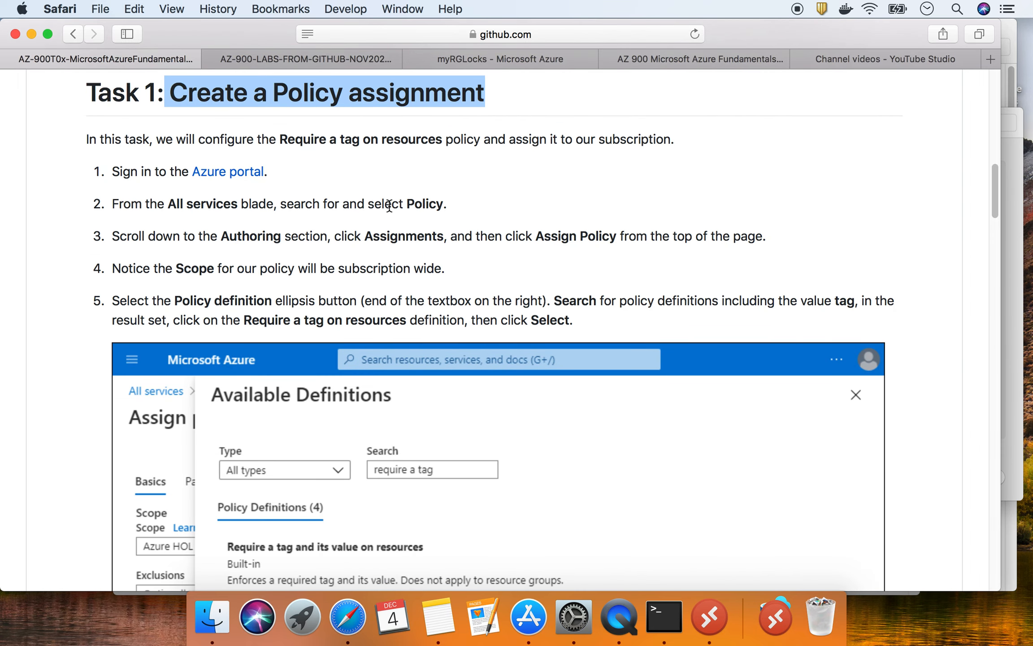
{"action": "left_click_drag", "start_coordinate": [407, 204], "coordinate": [443, 204]}
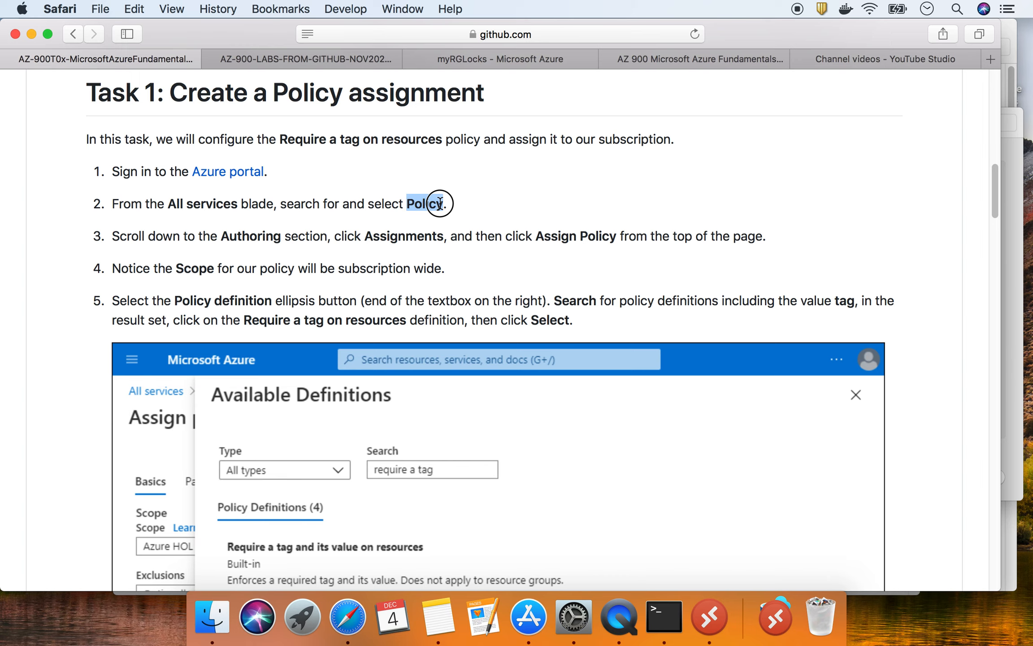
- Search the portal for 'policy' to open Azure Policy, then highlight 'Authoring' in the lab's step 3
{"action": "left_click", "coordinate": [524, 66]}
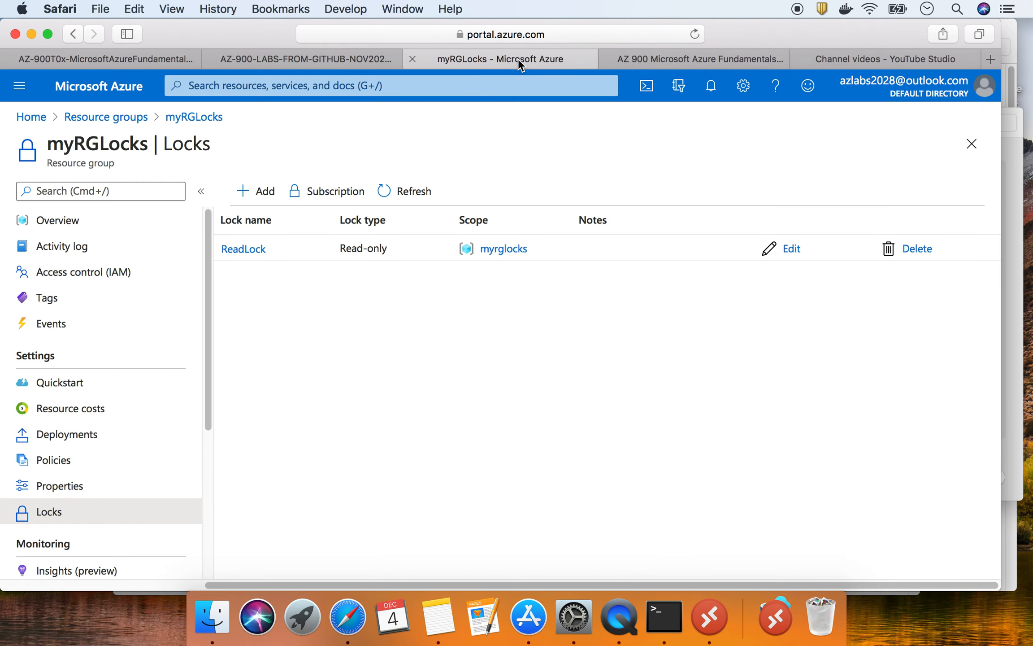
{"action": "left_click", "coordinate": [33, 113]}
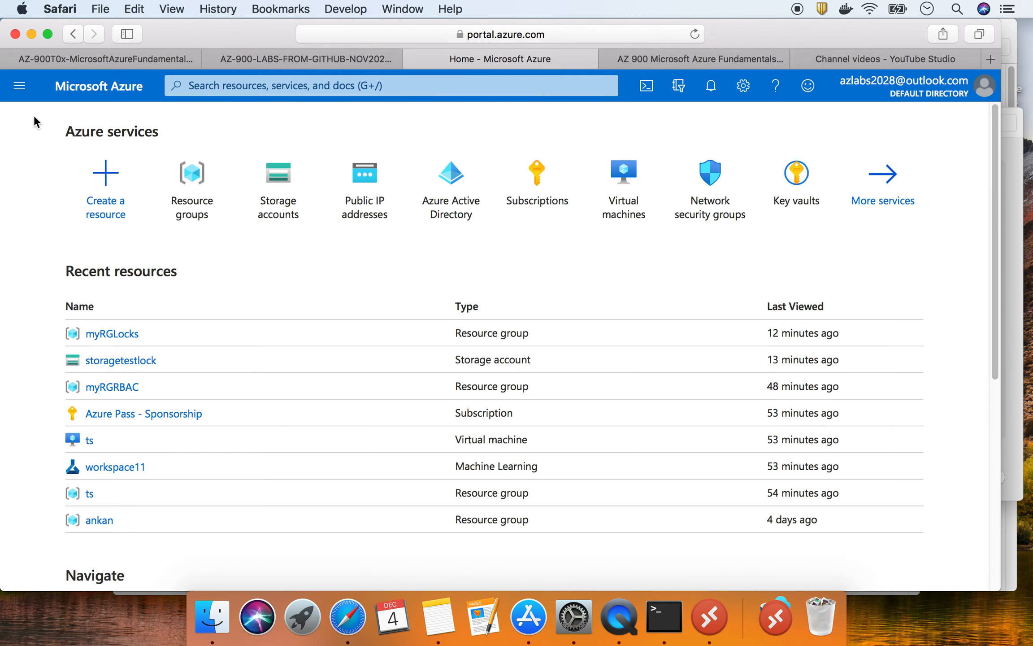
{"action": "left_click", "coordinate": [300, 79]}
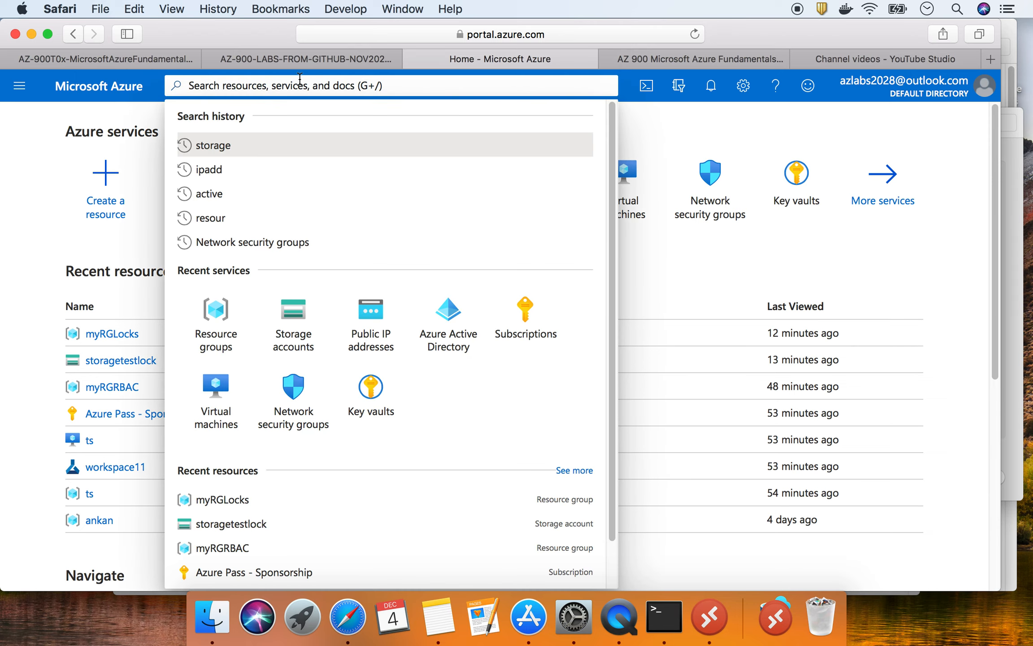
{"action": "type", "text": "po"}
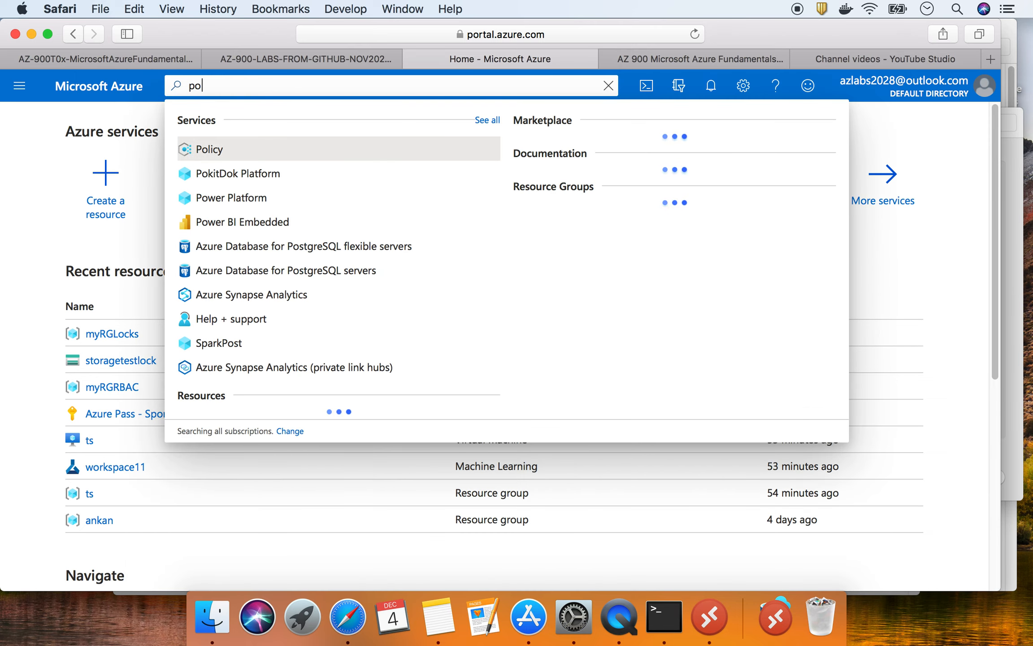
{"action": "type", "text": "licy"}
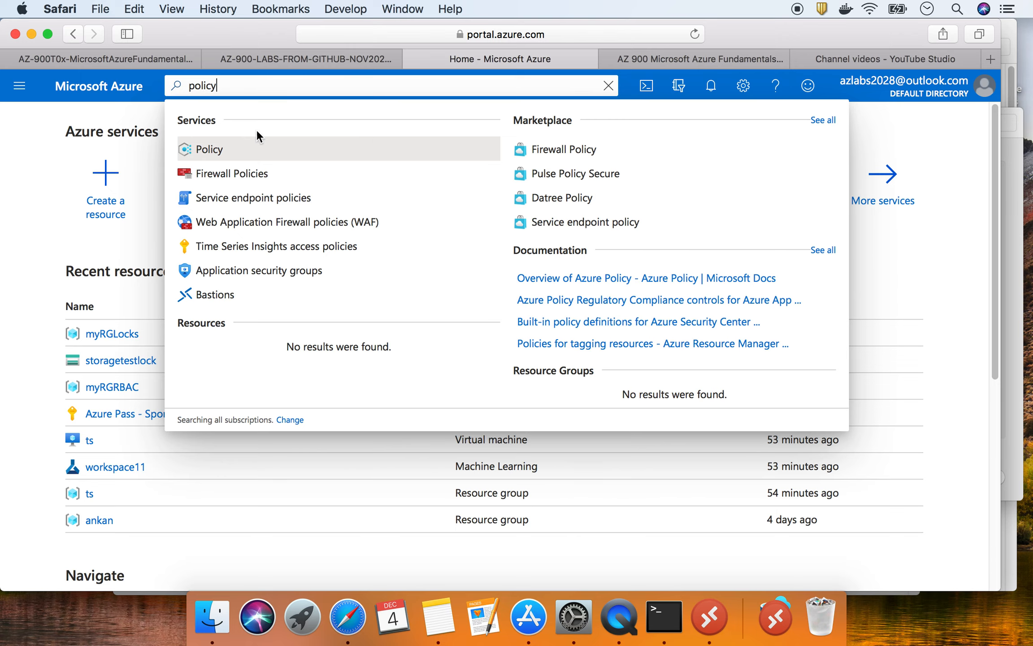
{"action": "left_click", "coordinate": [219, 154]}
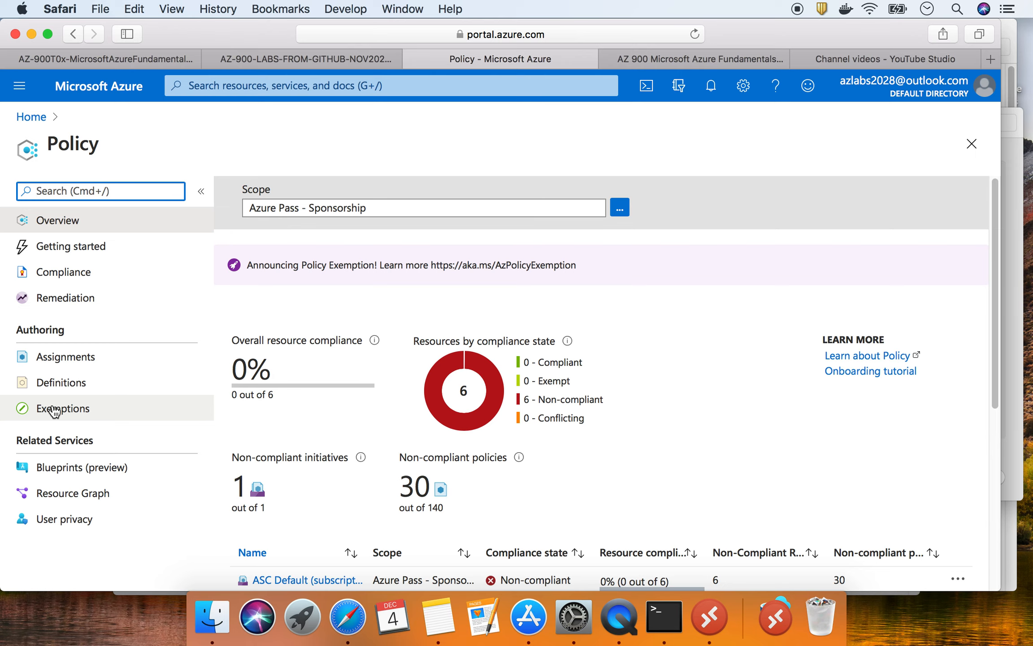
{"action": "left_click", "coordinate": [125, 59]}
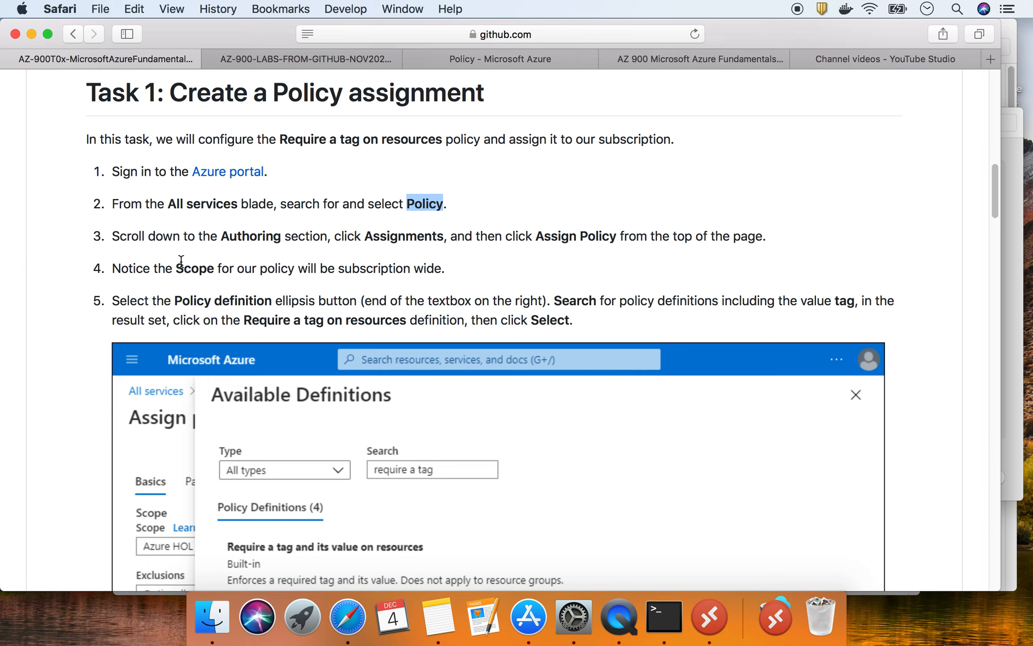
{"action": "double_click", "coordinate": [227, 236]}
- Highlight 'Assignments' and 'Assign Policy' in step 3, then open Azure Policy's Assignments list
{"action": "left_click", "coordinate": [366, 235]}
{"action": "double_click", "coordinate": [366, 235]}
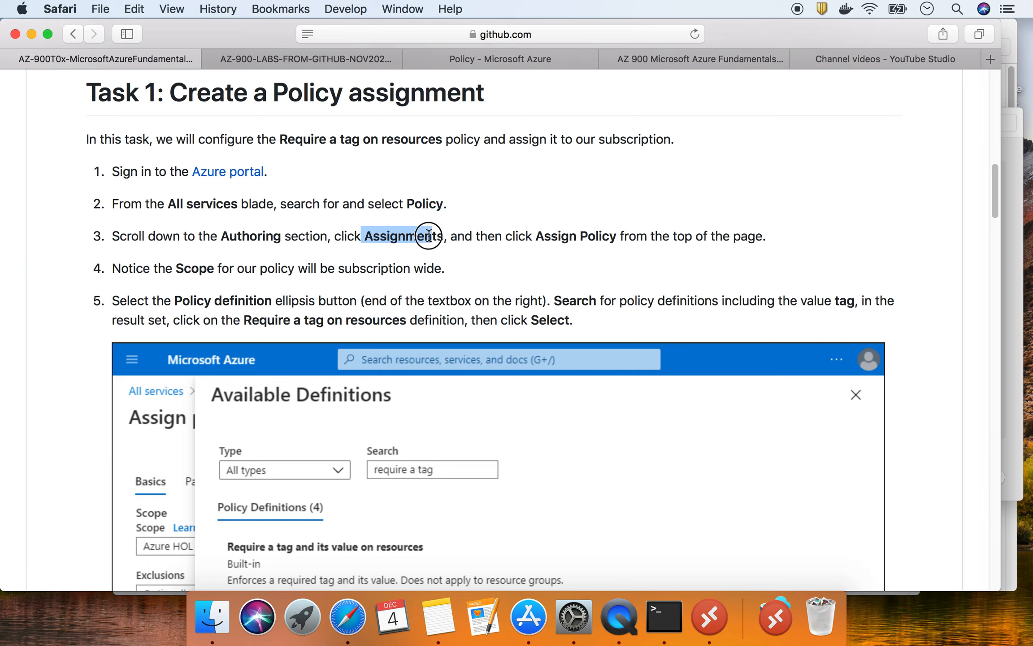
{"action": "left_click_drag", "start_coordinate": [536, 236], "coordinate": [617, 235]}
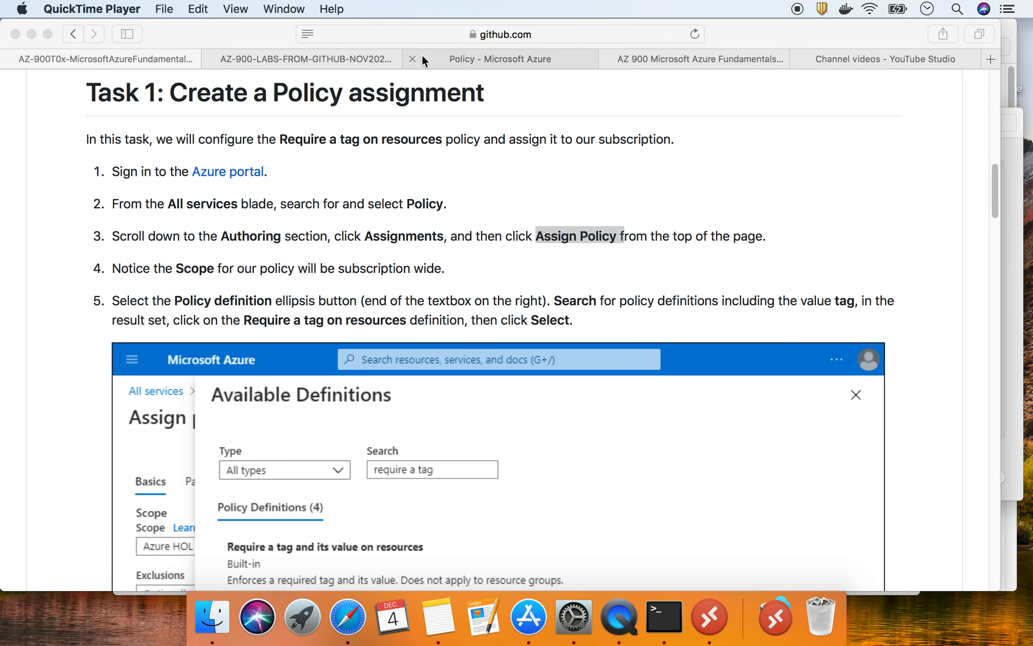
{"action": "left_click", "coordinate": [493, 57]}
{"action": "left_click", "coordinate": [77, 358]}
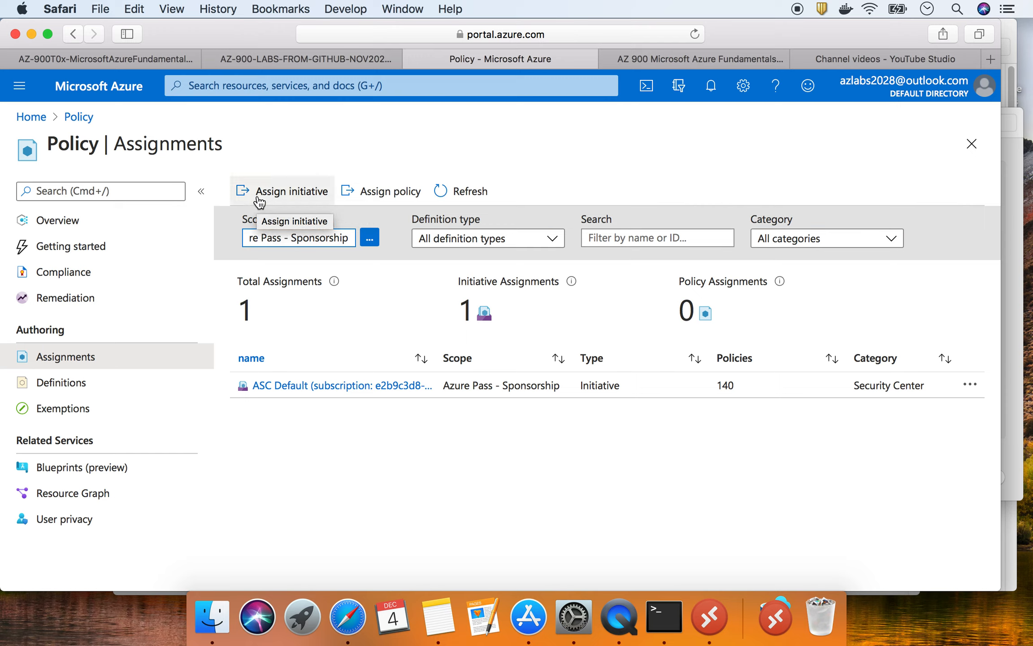
- Start a new policy assignment with Assign policy
{"action": "left_click", "coordinate": [404, 198]}
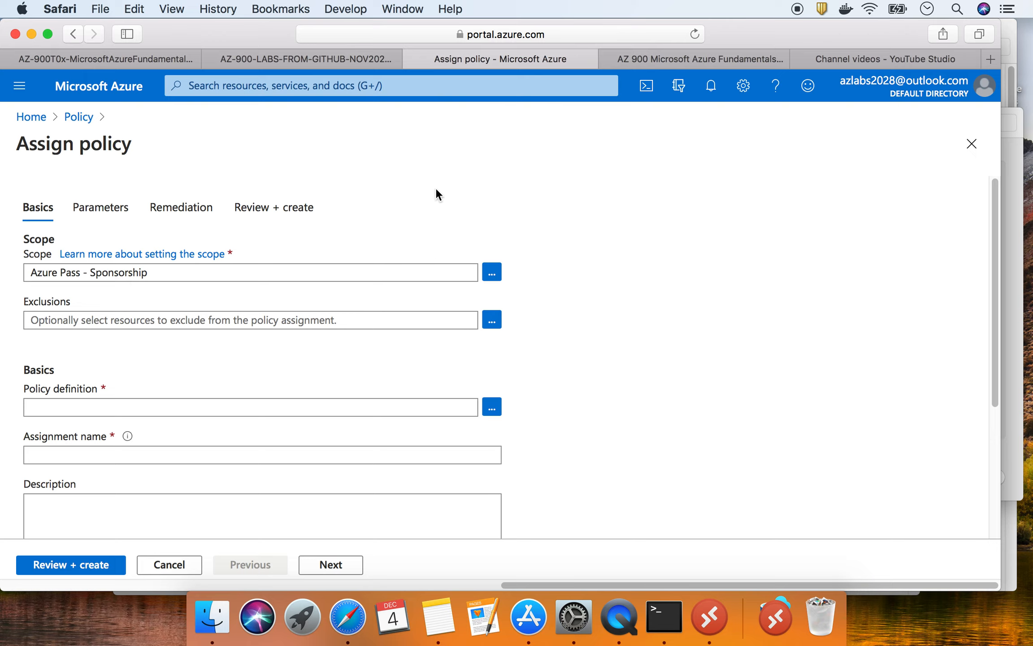
- Set the assignment scope's resource group to ts under Azure Pass - Sponsorship
{"action": "scroll", "coordinate": [373, 271], "scroll_direction": "down", "scroll_amount": 1}
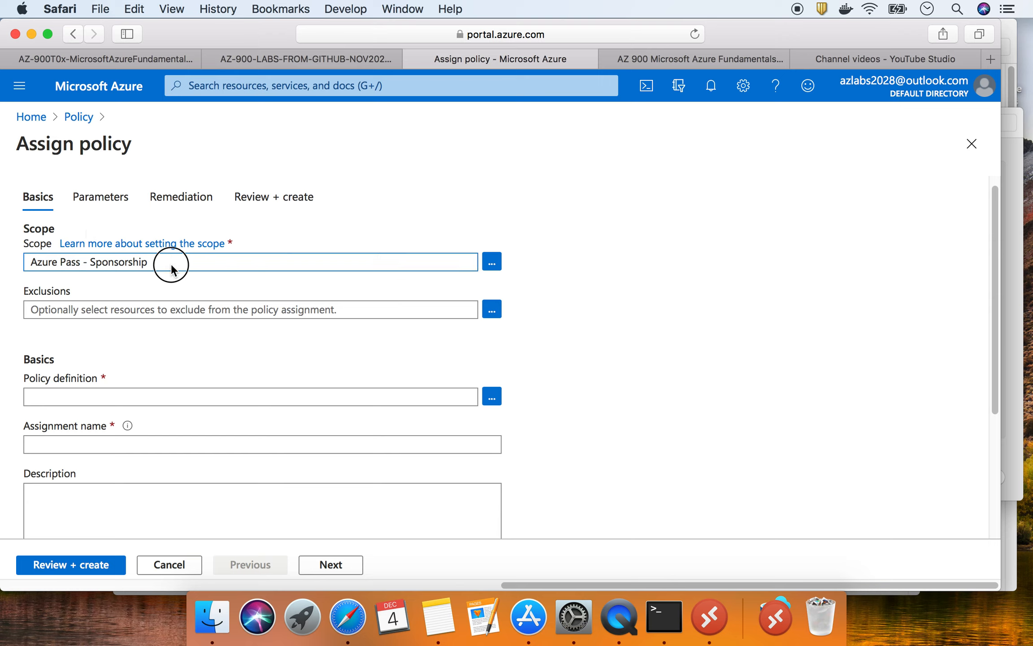
{"action": "left_click", "coordinate": [492, 267]}
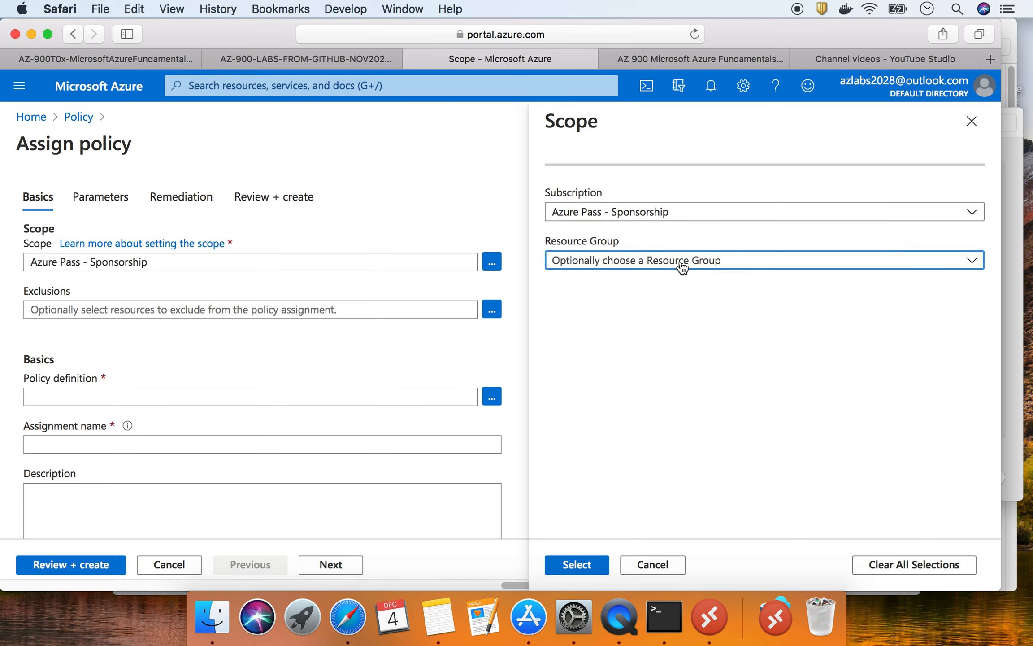
{"action": "left_click", "coordinate": [682, 264]}
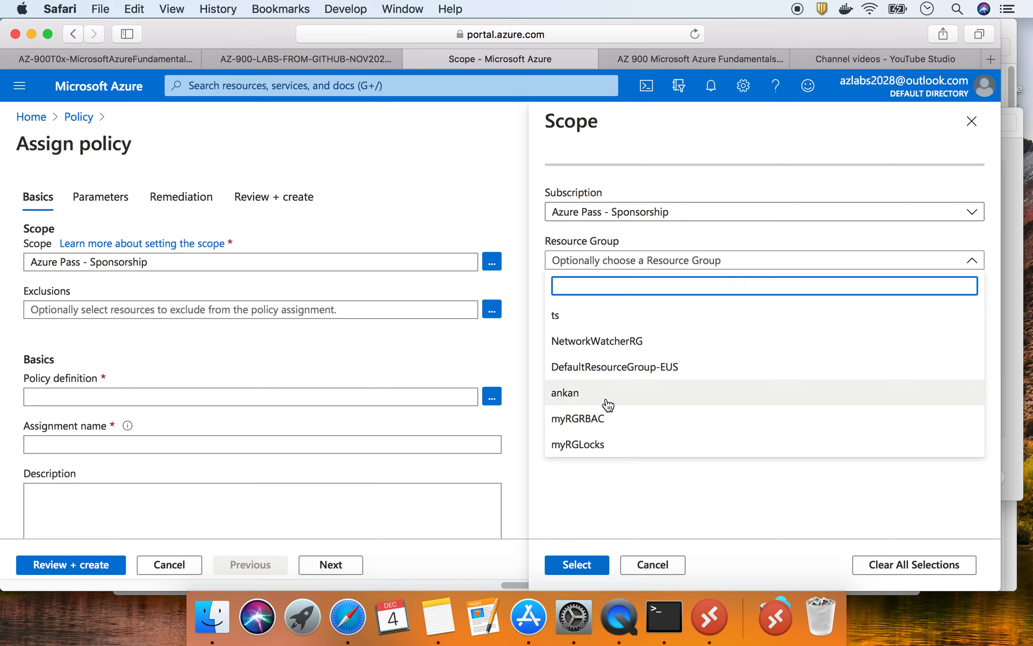
{"action": "left_click", "coordinate": [598, 317]}
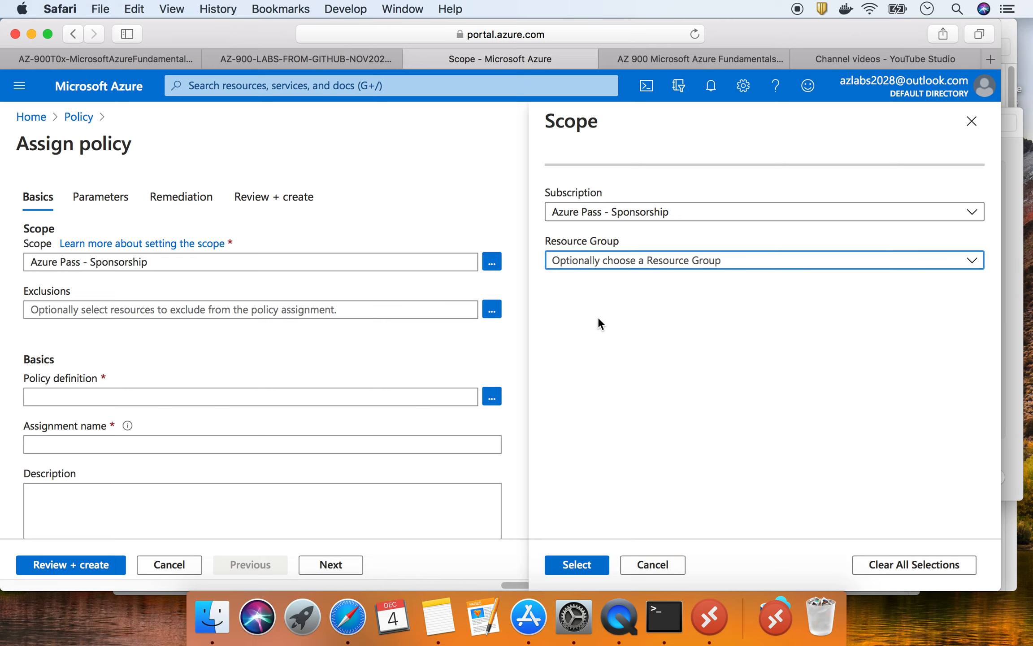
{"action": "left_click", "coordinate": [589, 265]}
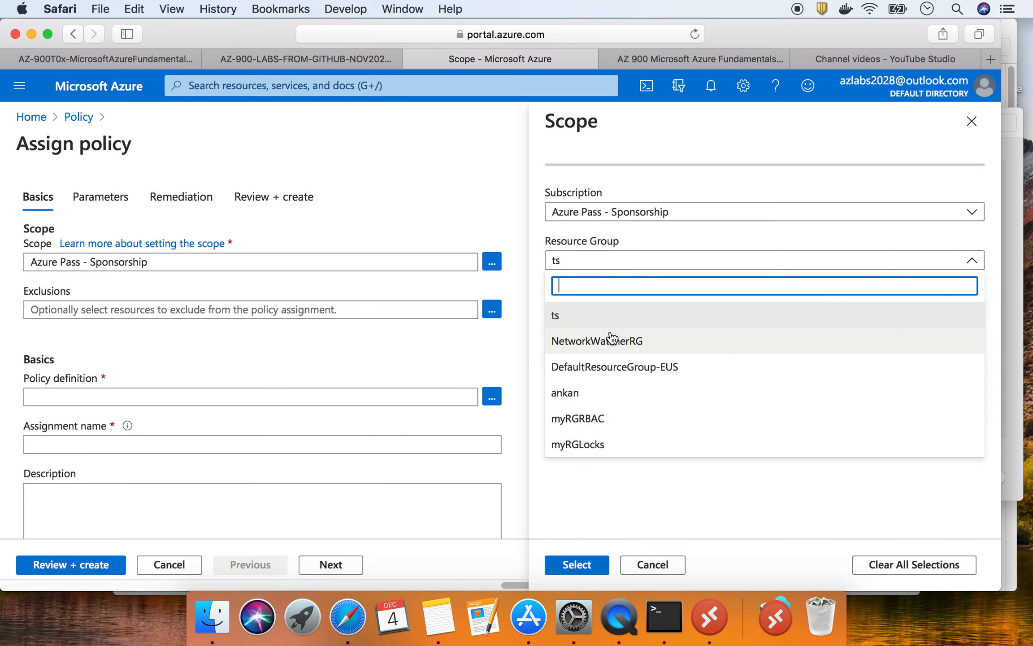
- Highlight the lab's step 4 on subscription-wide scope and review step 5's Require a tag definition
{"action": "left_click", "coordinate": [126, 68]}
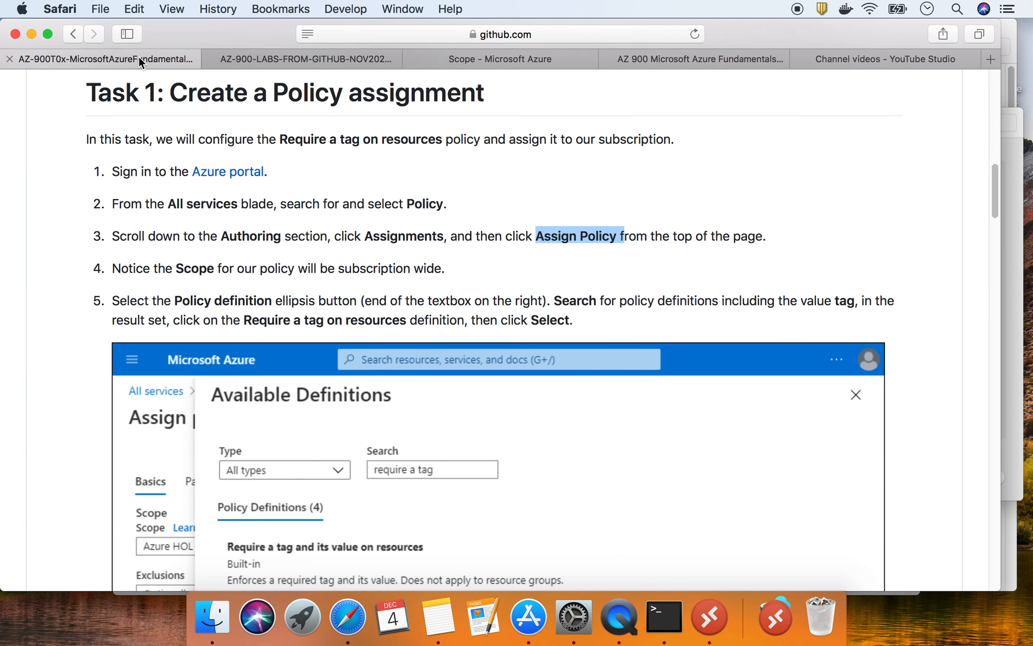
{"action": "scroll", "coordinate": [503, 267], "scroll_direction": "down", "scroll_amount": 1}
{"action": "scroll", "coordinate": [503, 267], "scroll_direction": "down", "scroll_amount": 3}
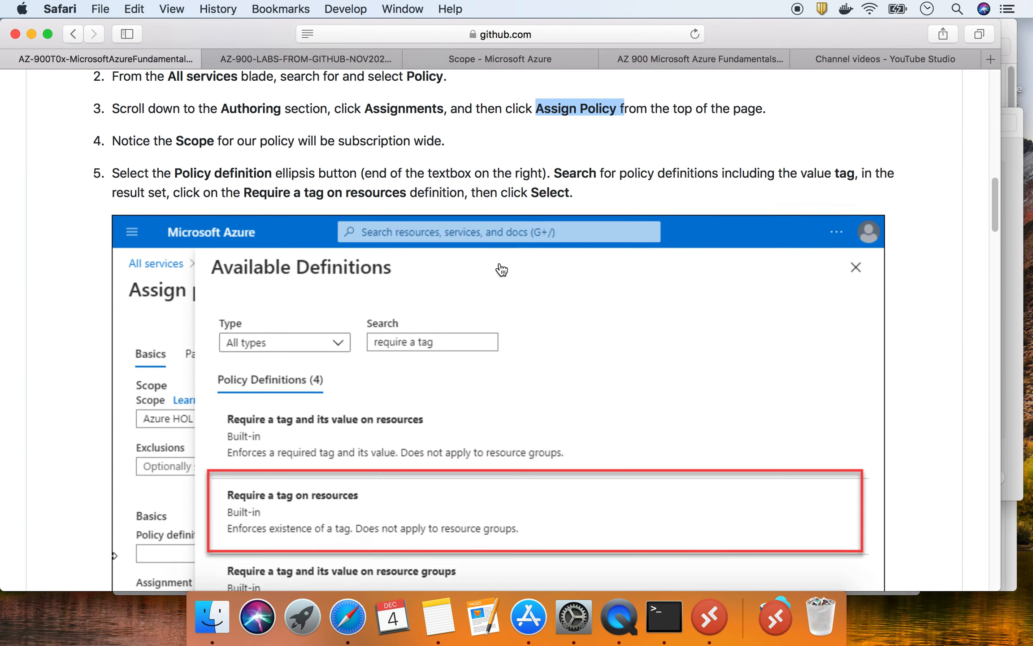
{"action": "scroll", "coordinate": [501, 264], "scroll_direction": "up", "scroll_amount": 1}
{"action": "left_click_drag", "start_coordinate": [129, 174], "coordinate": [444, 179]}
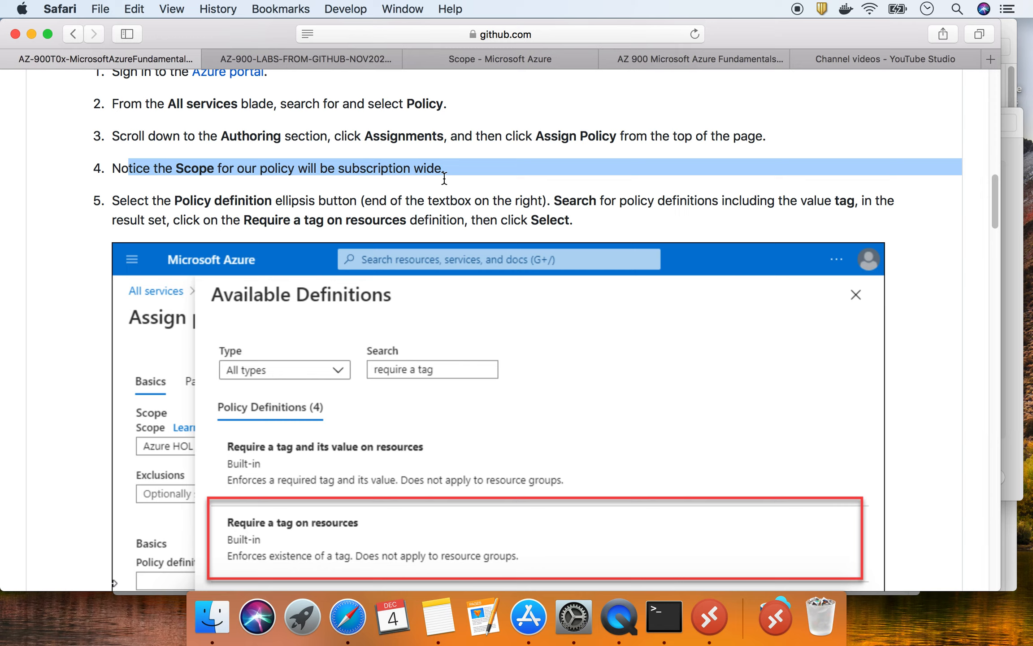
{"action": "left_click_drag", "start_coordinate": [124, 196], "coordinate": [253, 196]}
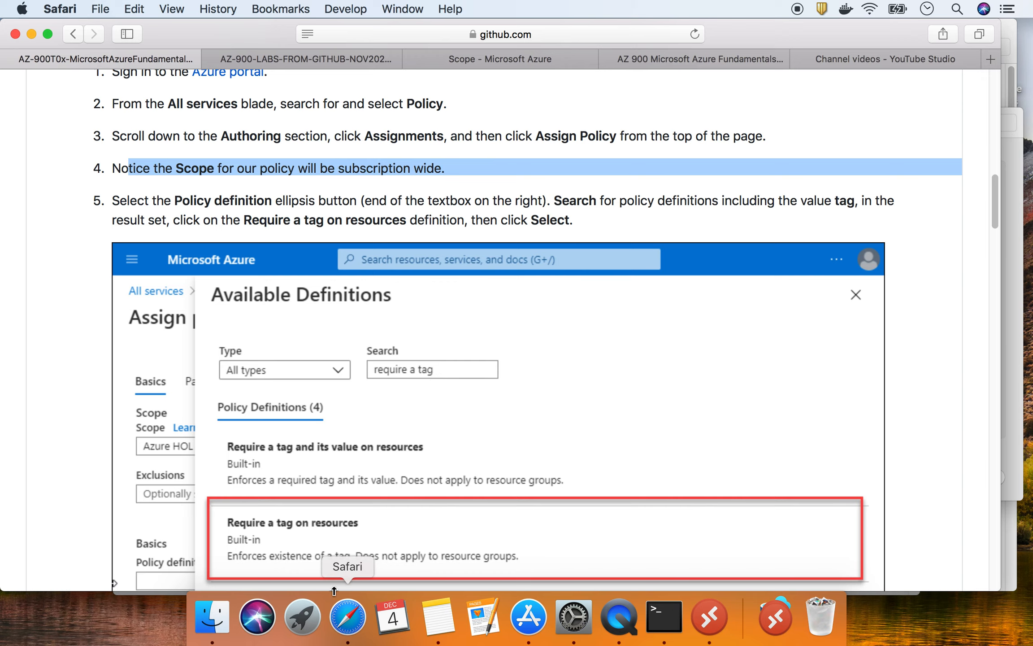
{"action": "scroll", "coordinate": [317, 513], "scroll_direction": "down", "scroll_amount": 3}
{"action": "scroll", "coordinate": [348, 364], "scroll_direction": "down", "scroll_amount": 1}
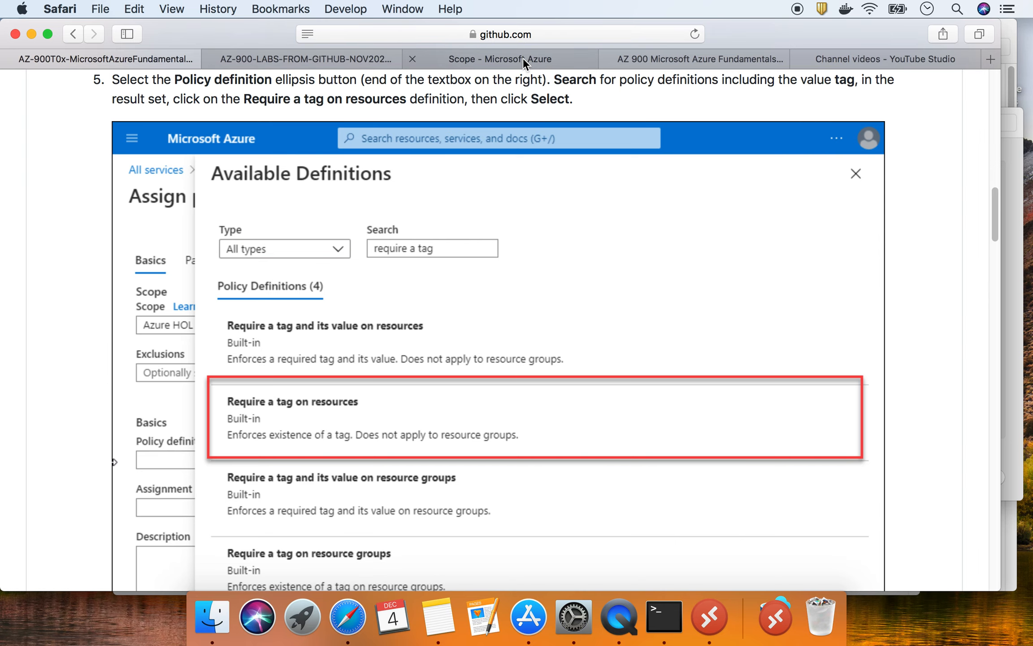
{"action": "left_click", "coordinate": [498, 59]}
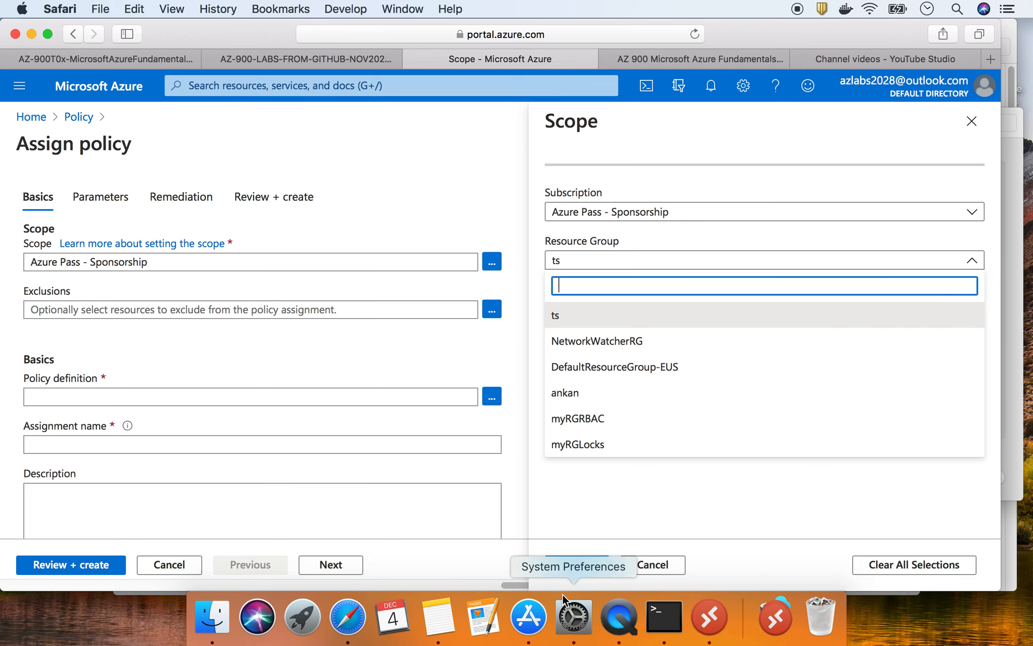
- Discard the scope change and search the available policy definitions for 'tag'
{"action": "left_click", "coordinate": [652, 564]}
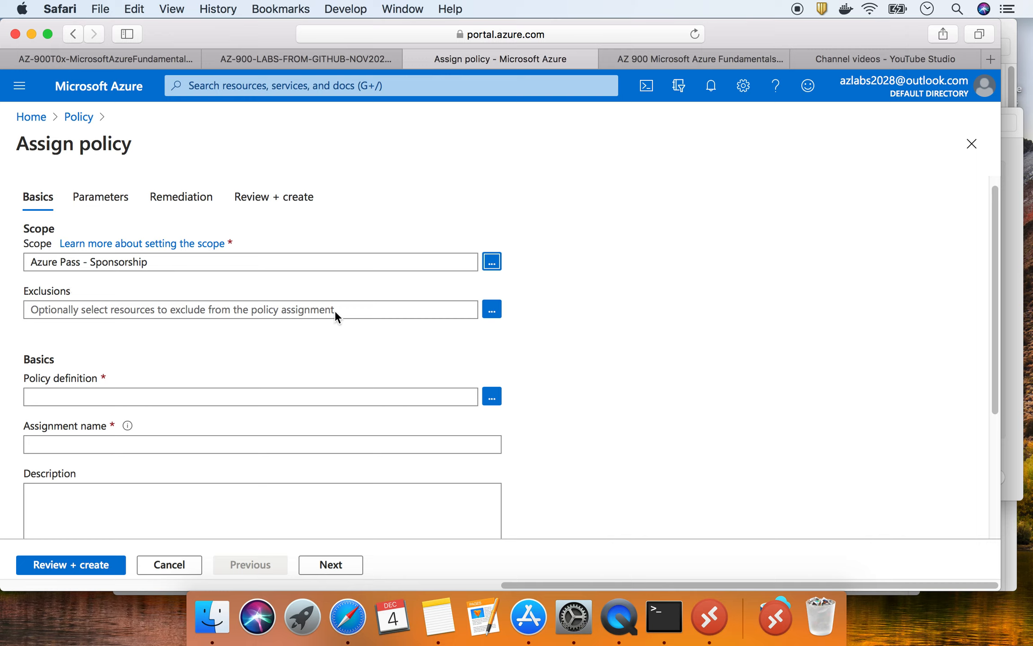
{"action": "left_click", "coordinate": [393, 393]}
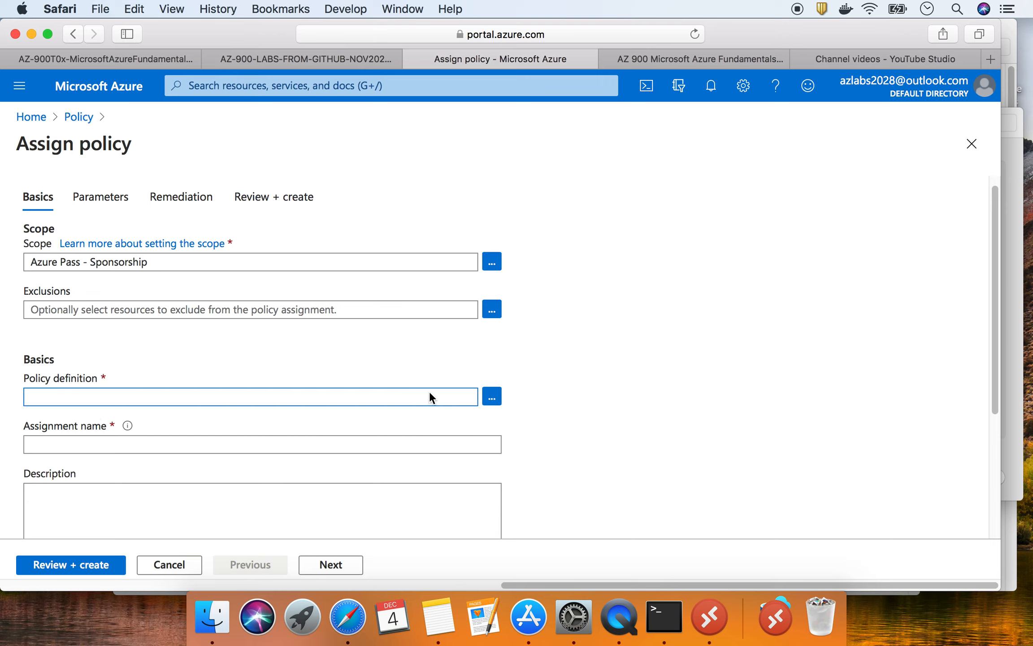
{"action": "left_click", "coordinate": [493, 398]}
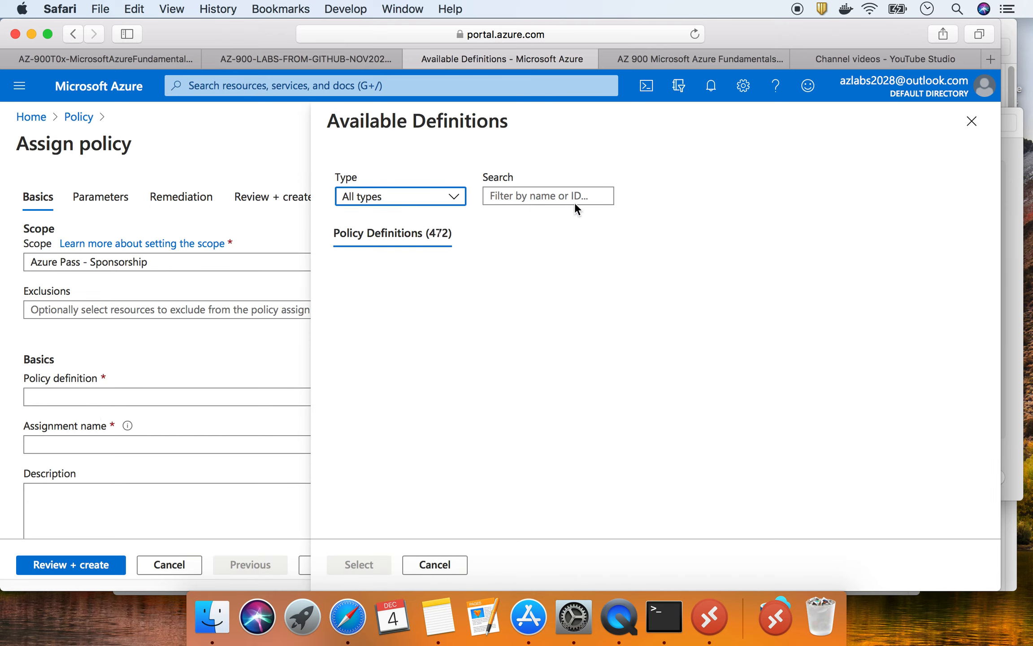
{"action": "left_click", "coordinate": [547, 197]}
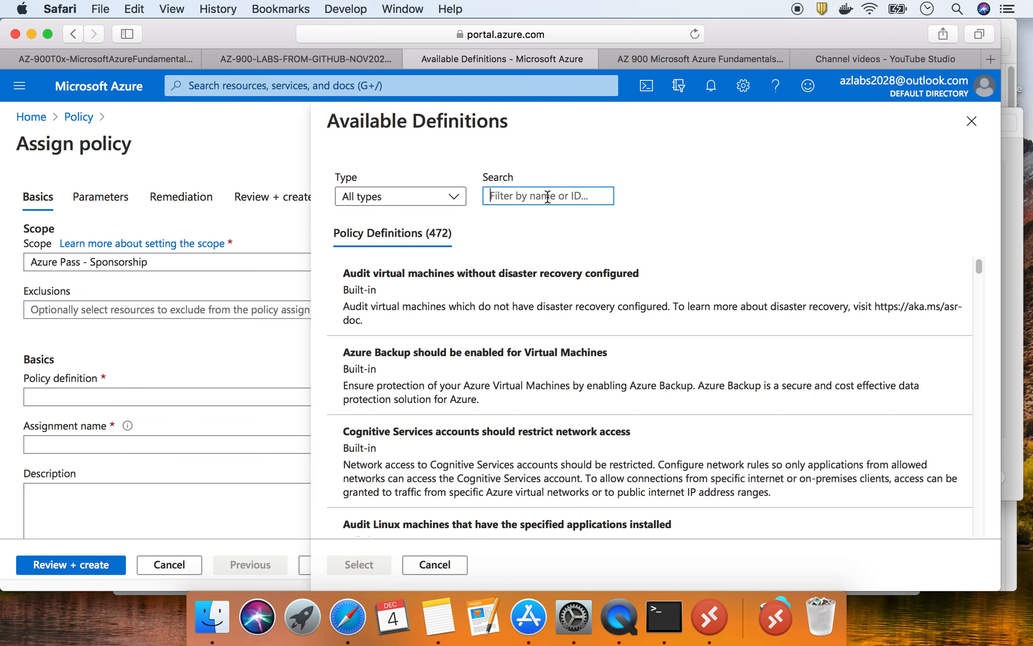
{"action": "type", "text": "tag"}
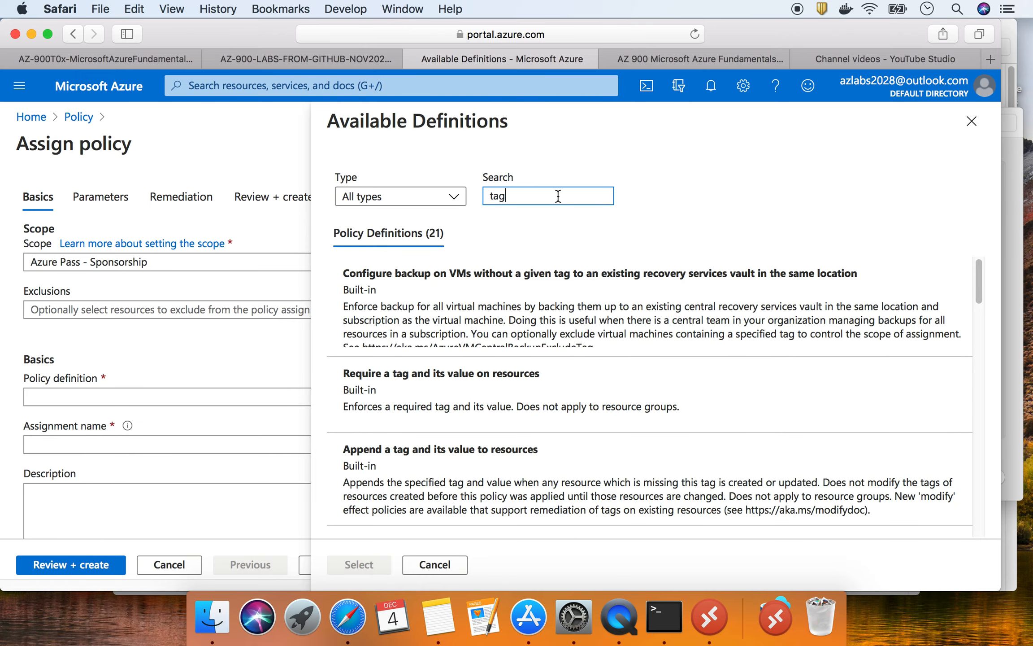
- Browse the 21 tag definitions, check the lab, and select Require a tag on resources
{"action": "scroll", "coordinate": [491, 424], "scroll_direction": "down", "scroll_amount": 5}
{"action": "scroll", "coordinate": [491, 424], "scroll_direction": "down", "scroll_amount": 5}
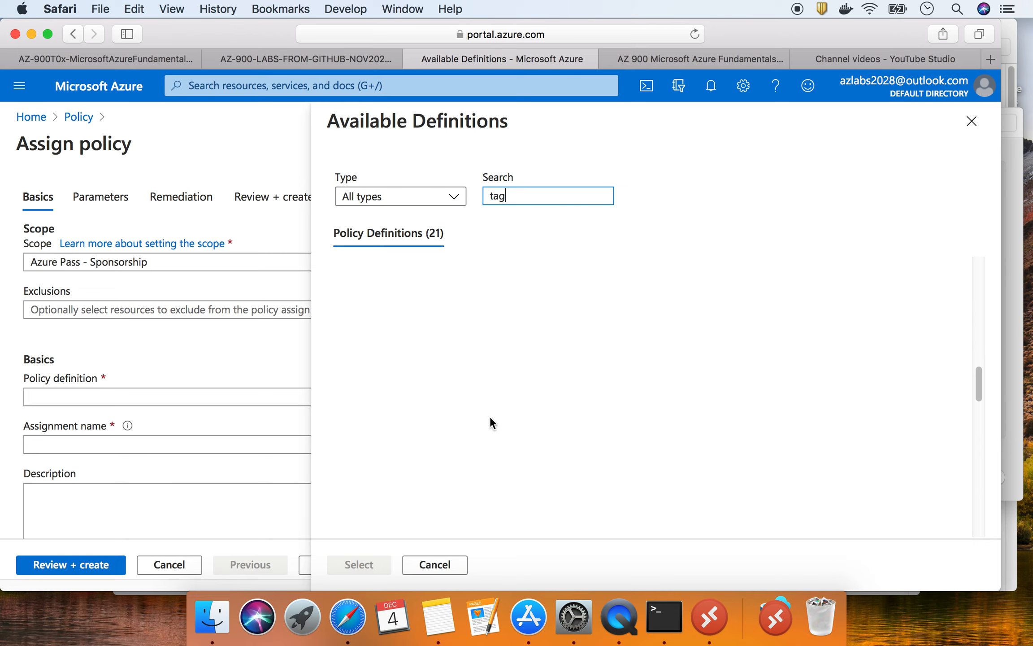
{"action": "scroll", "coordinate": [490, 417], "scroll_direction": "up", "scroll_amount": 8}
{"action": "scroll", "coordinate": [491, 421], "scroll_direction": "up", "scroll_amount": 2}
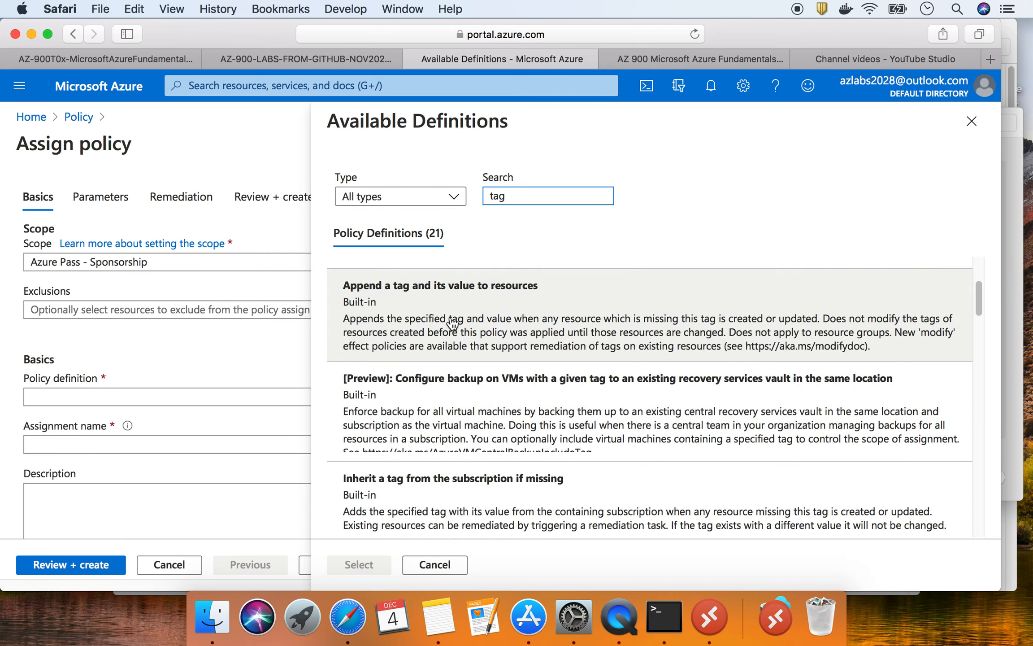
{"action": "scroll", "coordinate": [455, 354], "scroll_direction": "up", "scroll_amount": 3}
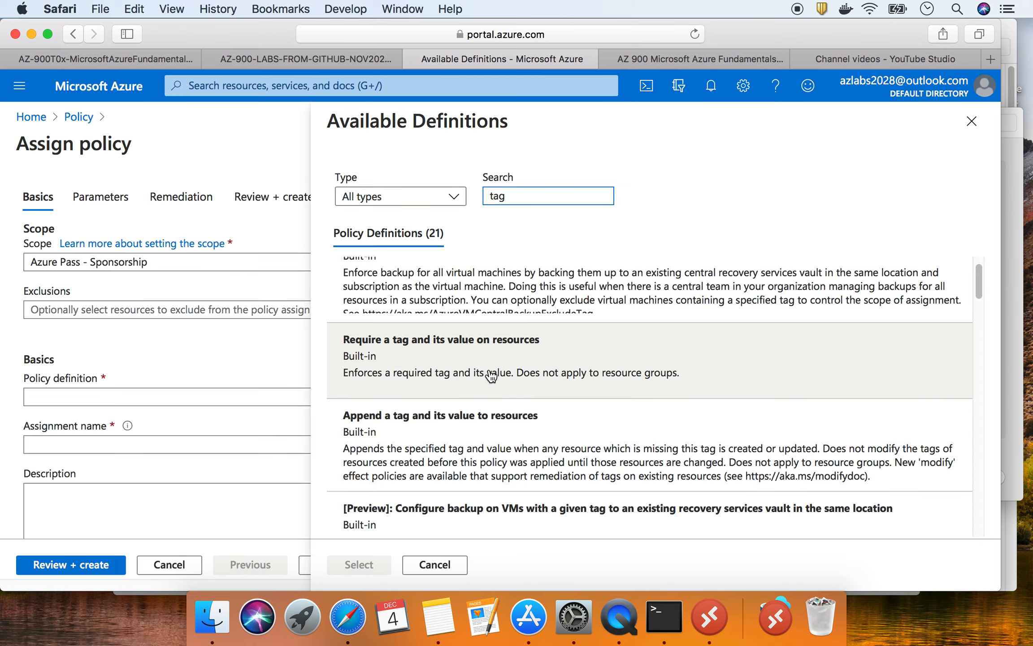
{"action": "scroll", "coordinate": [476, 370], "scroll_direction": "up", "scroll_amount": 1}
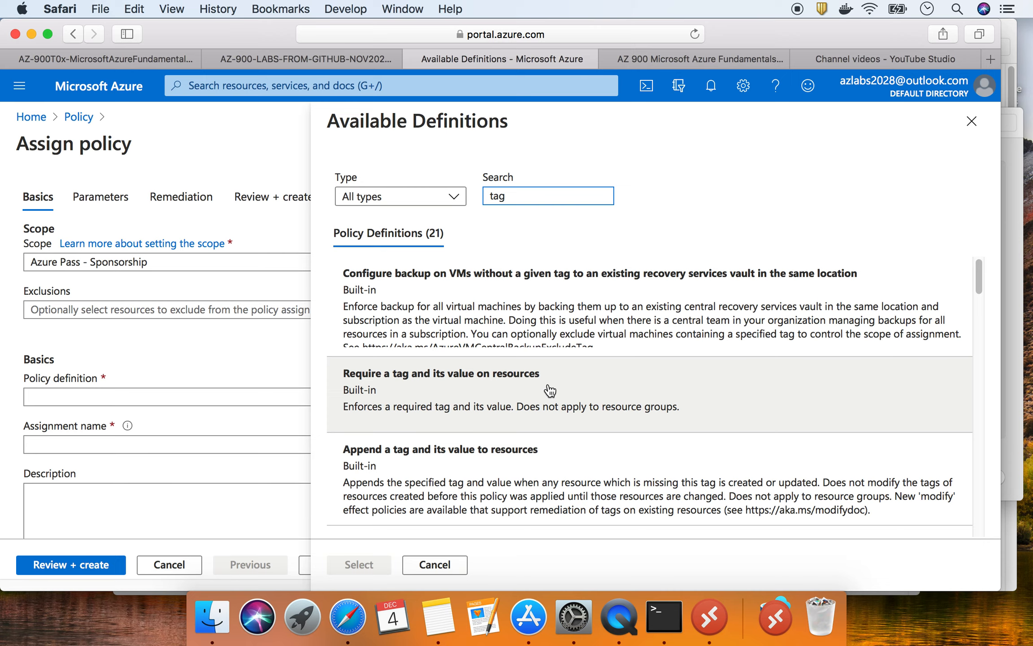
{"action": "left_click", "coordinate": [159, 58]}
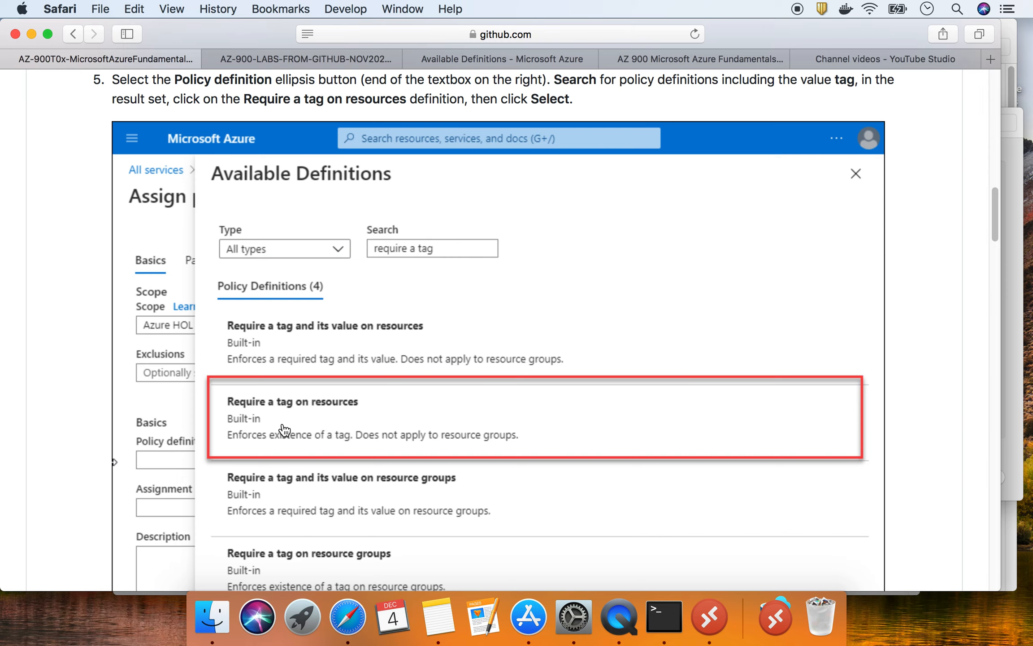
{"action": "left_click", "coordinate": [483, 56]}
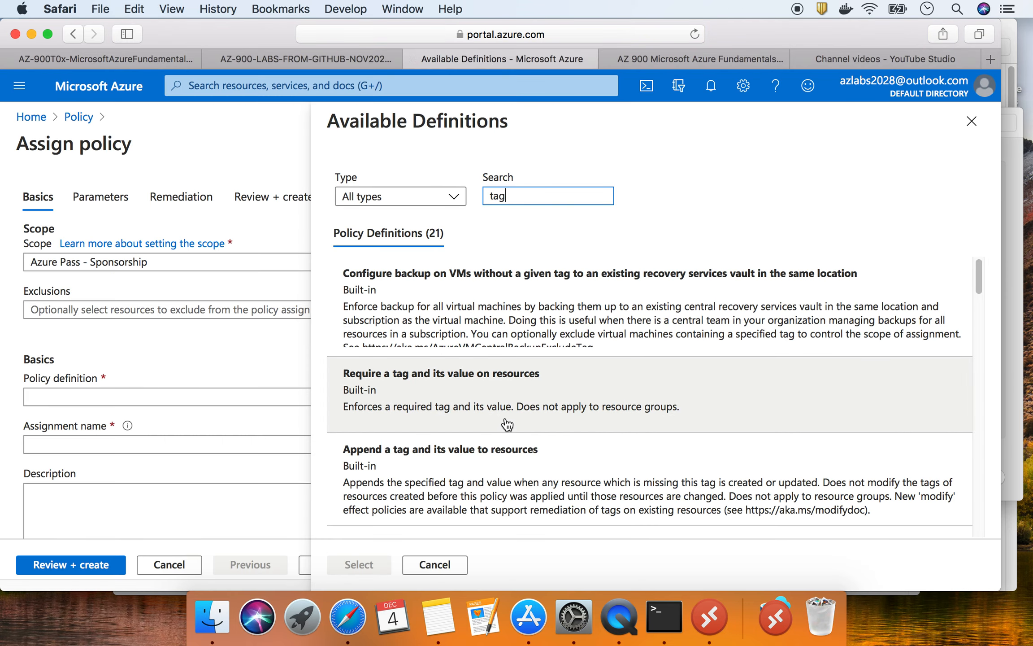
{"action": "scroll", "coordinate": [507, 424], "scroll_direction": "down", "scroll_amount": 5}
{"action": "scroll", "coordinate": [507, 423], "scroll_direction": "down", "scroll_amount": 8}
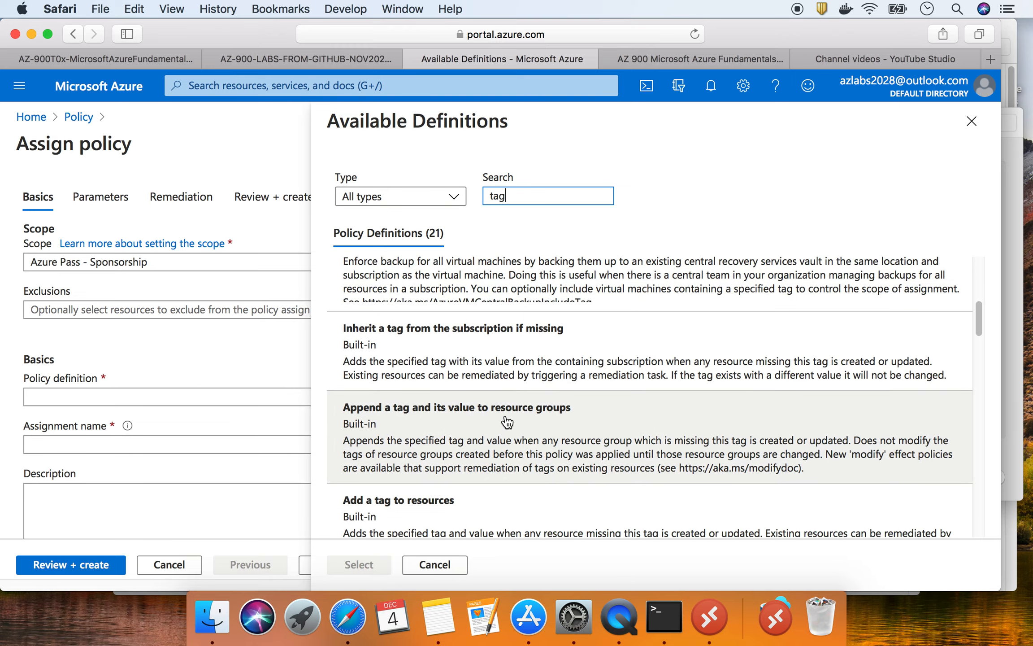
{"action": "scroll", "coordinate": [508, 422], "scroll_direction": "down", "scroll_amount": 15}
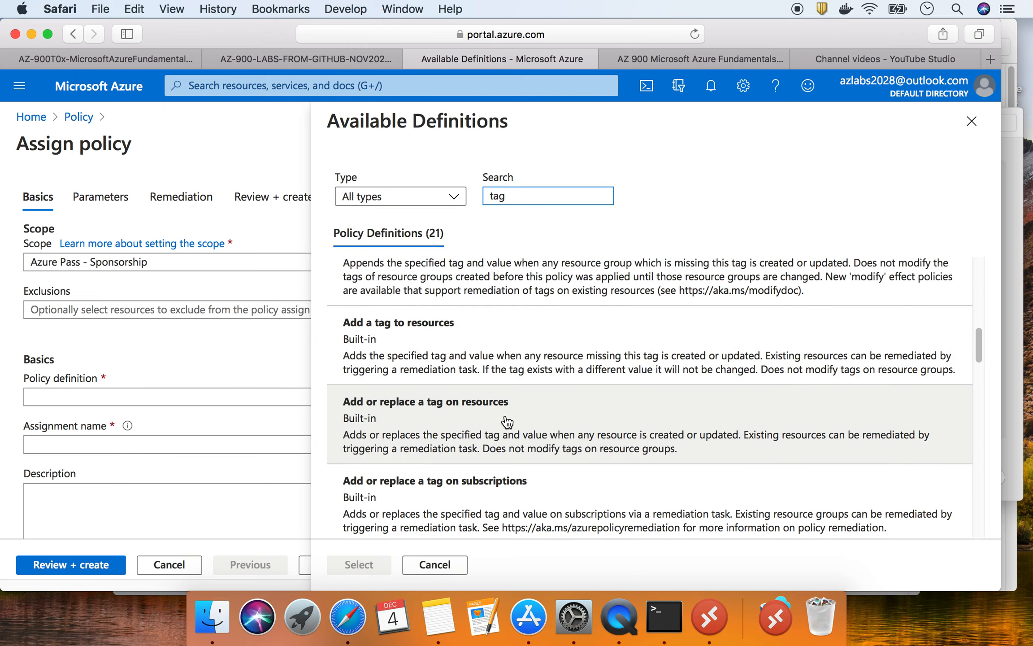
{"action": "scroll", "coordinate": [507, 423], "scroll_direction": "down", "scroll_amount": 4}
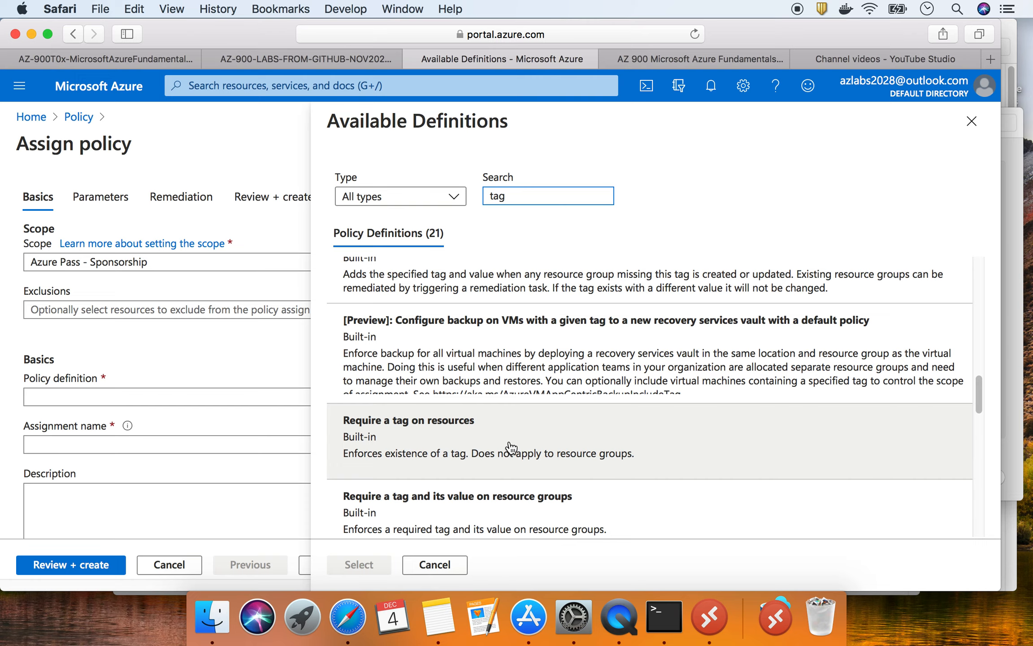
{"action": "left_click", "coordinate": [559, 447]}
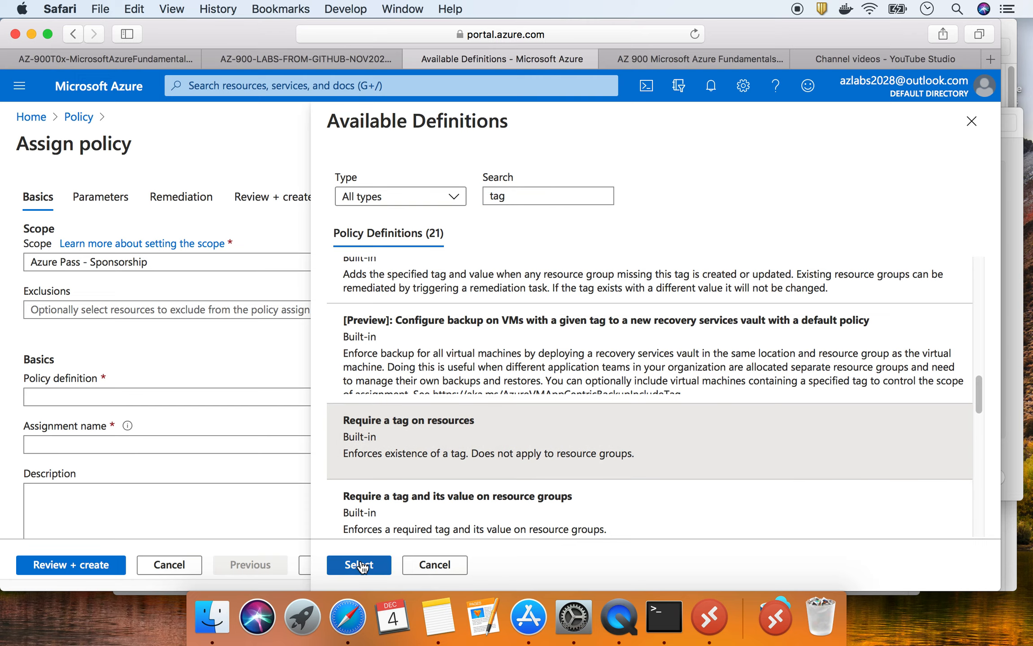
- Select the Require a tag on resources definition so it also fills the assignment name
{"action": "left_click", "coordinate": [358, 563]}
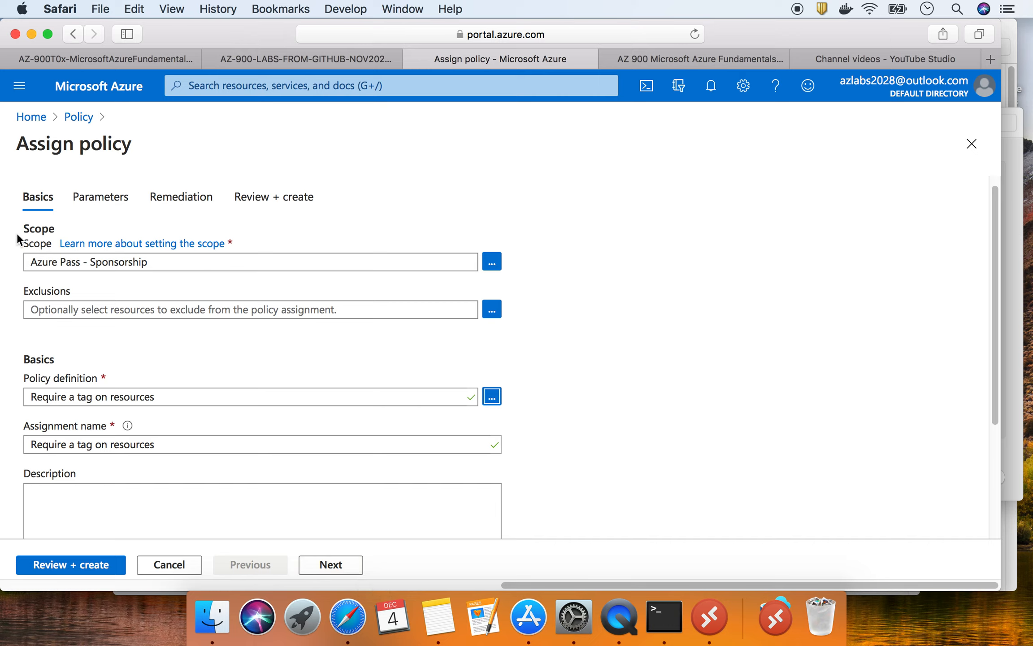
{"action": "left_click_drag", "start_coordinate": [23, 226], "coordinate": [67, 226]}
{"action": "left_click_drag", "start_coordinate": [26, 359], "coordinate": [76, 357]}
{"action": "scroll", "coordinate": [348, 431], "scroll_direction": "down", "scroll_amount": 1}
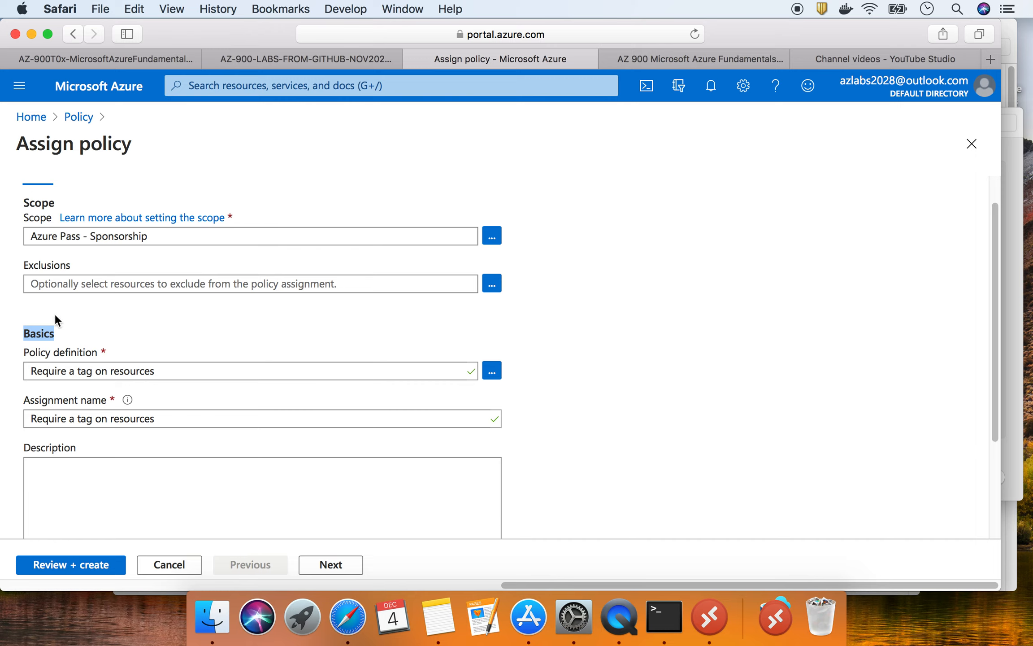
{"action": "left_click", "coordinate": [89, 59]}
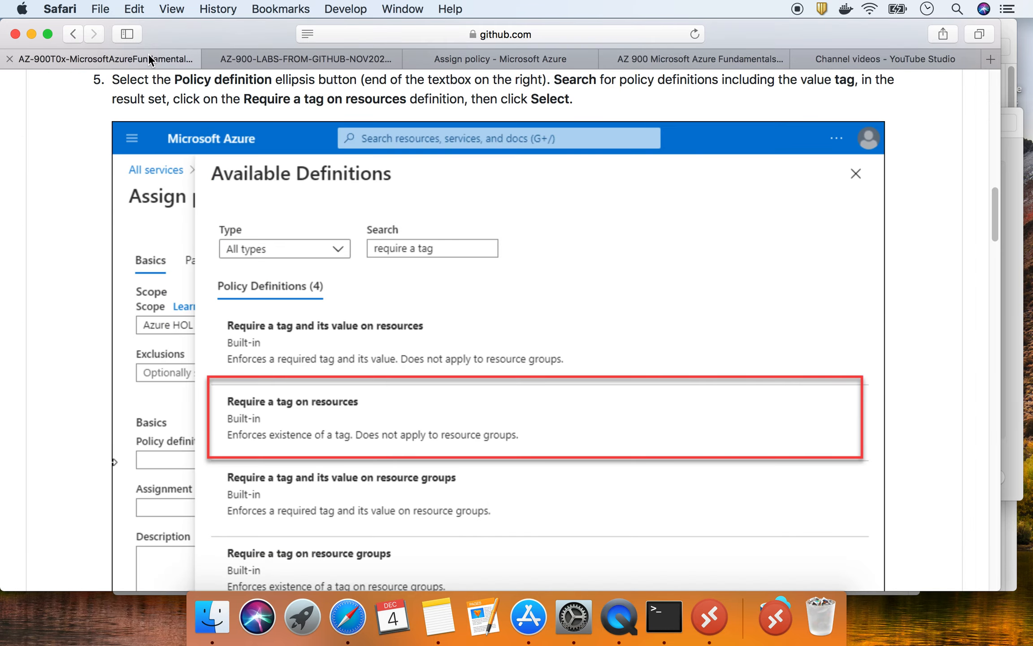
{"action": "scroll", "coordinate": [355, 345], "scroll_direction": "down", "scroll_amount": 5}
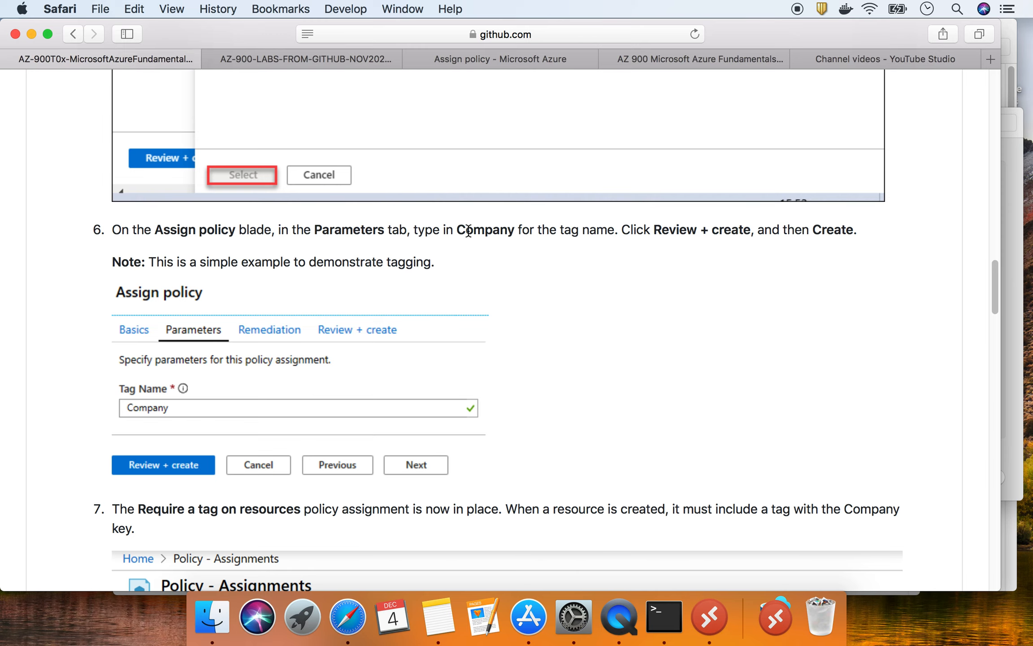
{"action": "scroll", "coordinate": [217, 314], "scroll_direction": "up", "scroll_amount": 10}
{"action": "scroll", "coordinate": [216, 314], "scroll_direction": "up", "scroll_amount": 5}
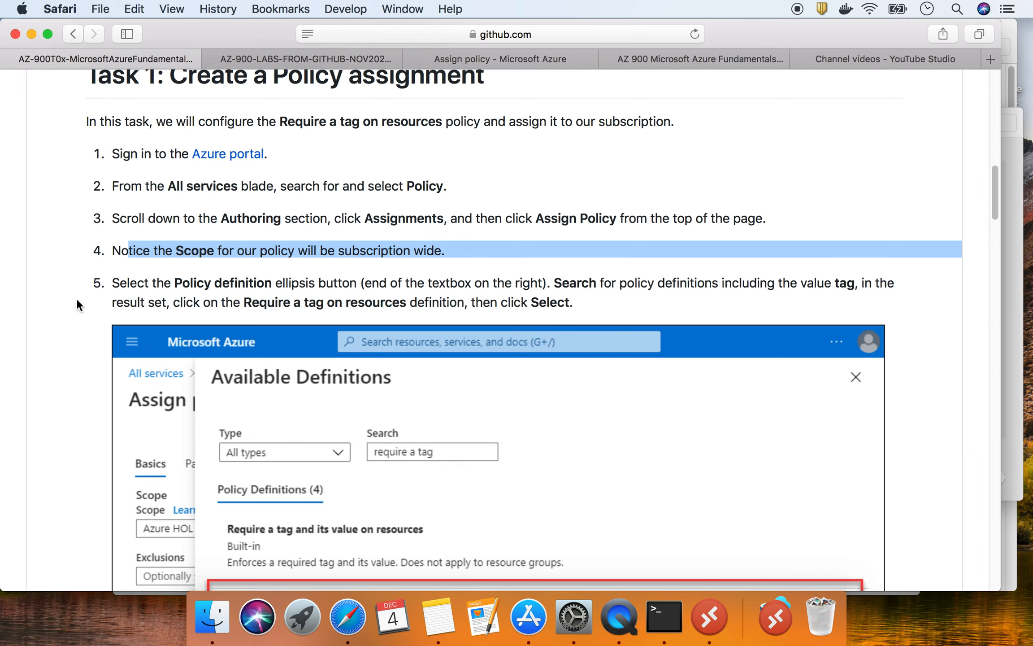
{"action": "scroll", "coordinate": [254, 307], "scroll_direction": "down", "scroll_amount": 15}
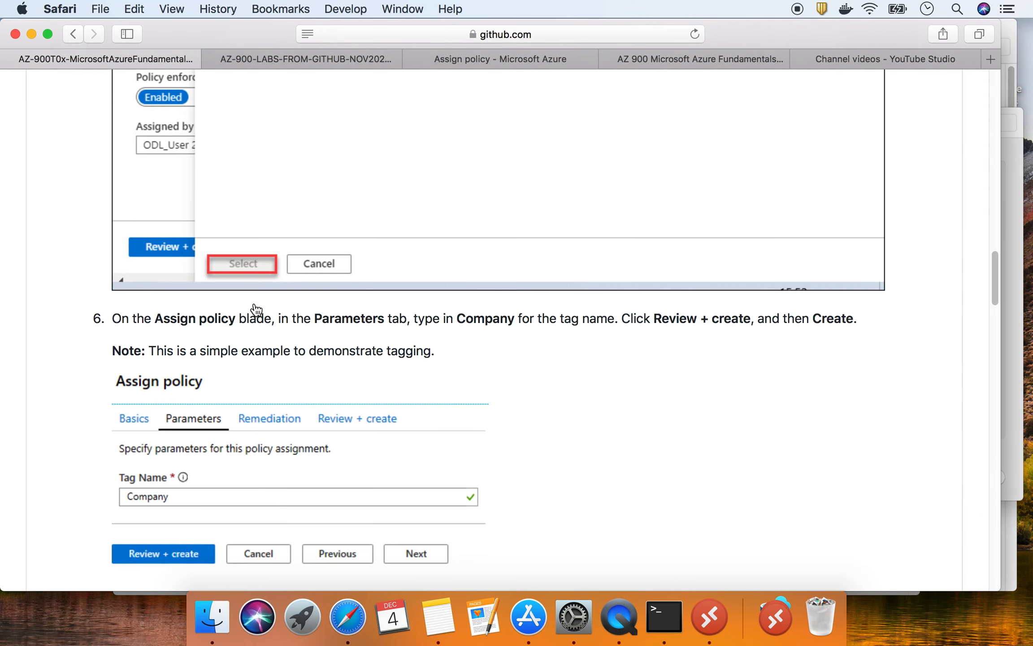
{"action": "scroll", "coordinate": [171, 328], "scroll_direction": "down", "scroll_amount": 5}
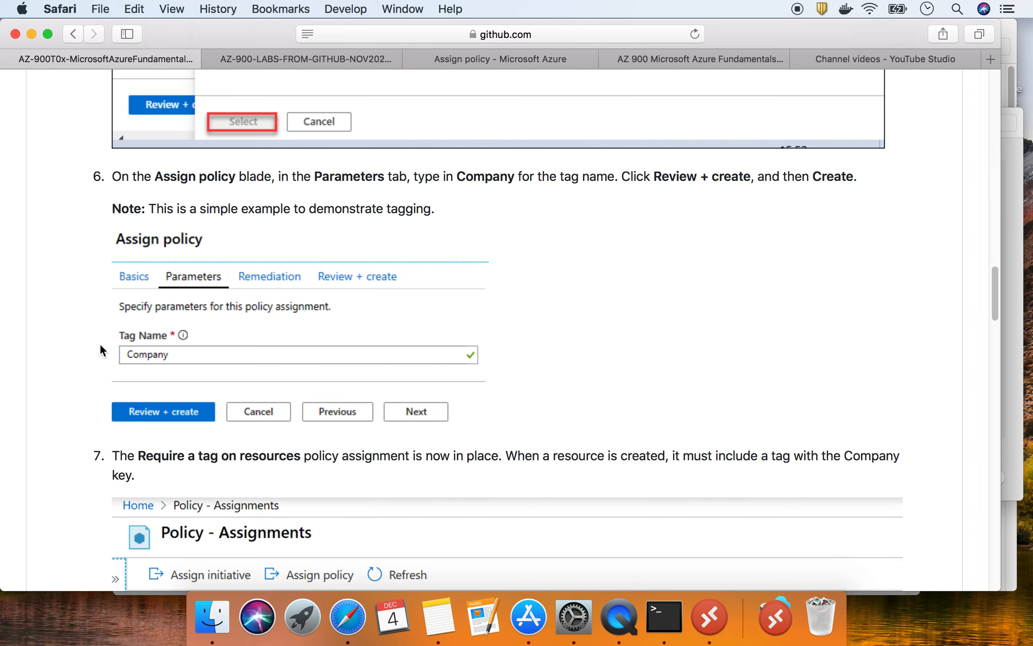
{"action": "scroll", "coordinate": [99, 343], "scroll_direction": "up", "scroll_amount": 6}
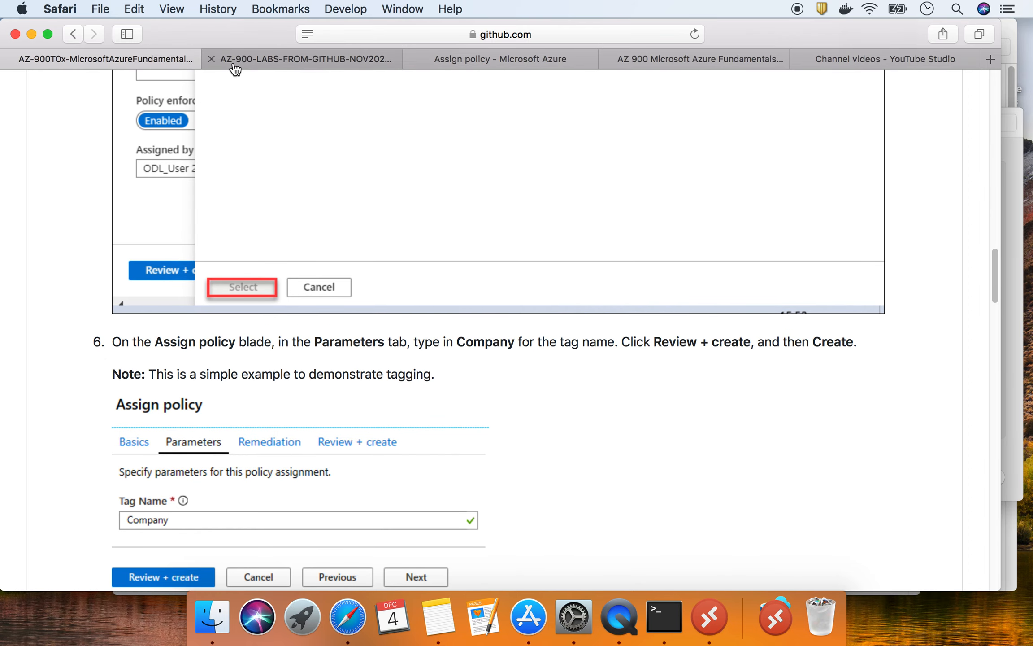
{"action": "left_click", "coordinate": [535, 54]}
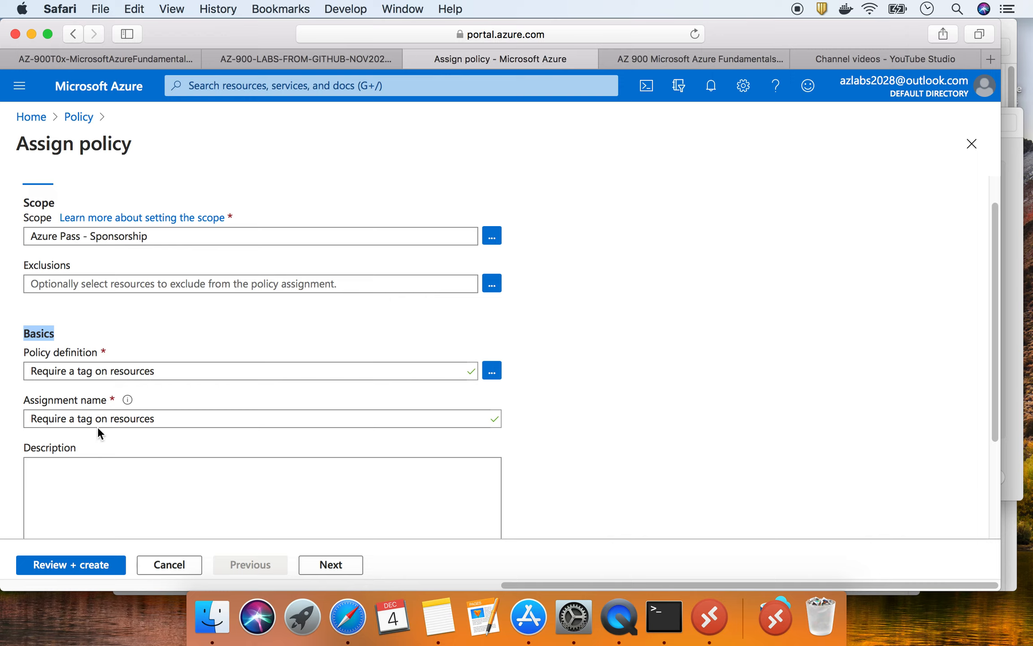
{"action": "left_click", "coordinate": [175, 420]}
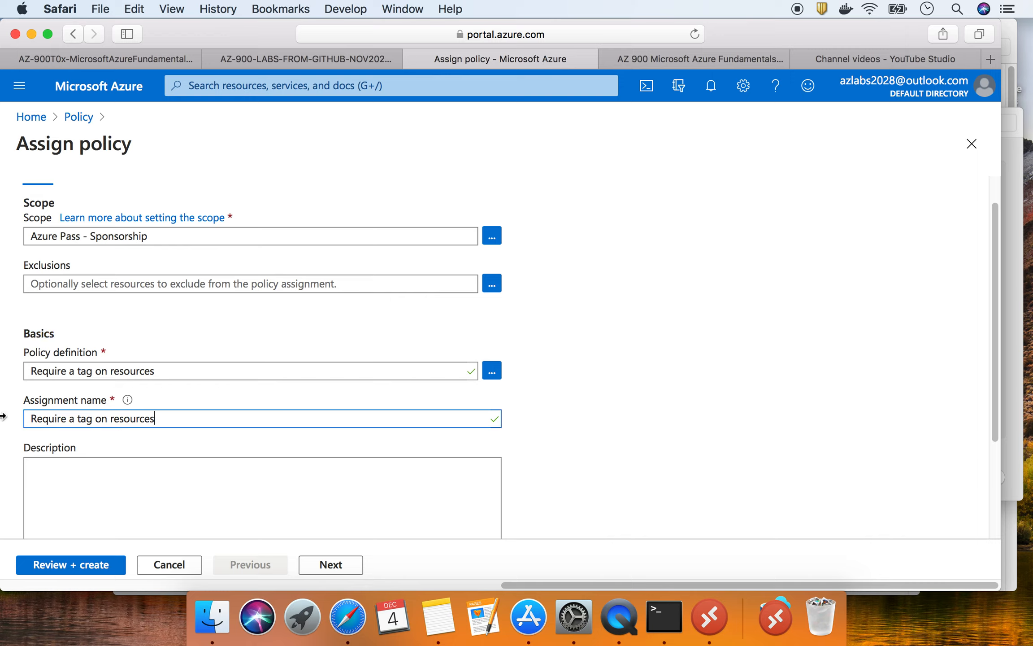
{"action": "scroll", "coordinate": [26, 403], "scroll_direction": "down", "scroll_amount": 1}
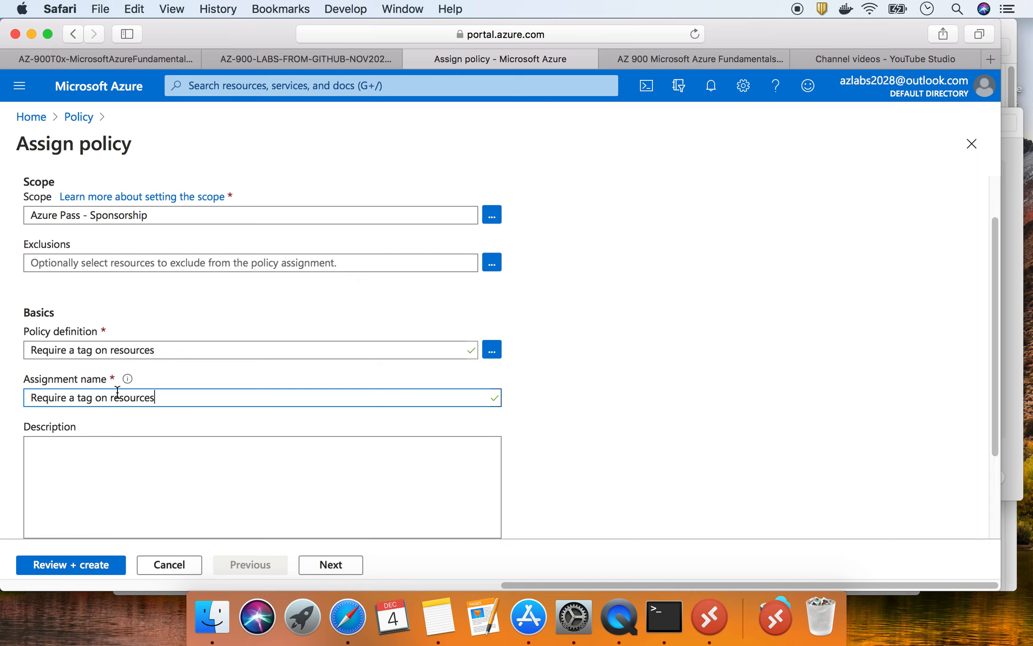
{"action": "left_click_drag", "start_coordinate": [163, 397], "coordinate": [2, 395]}
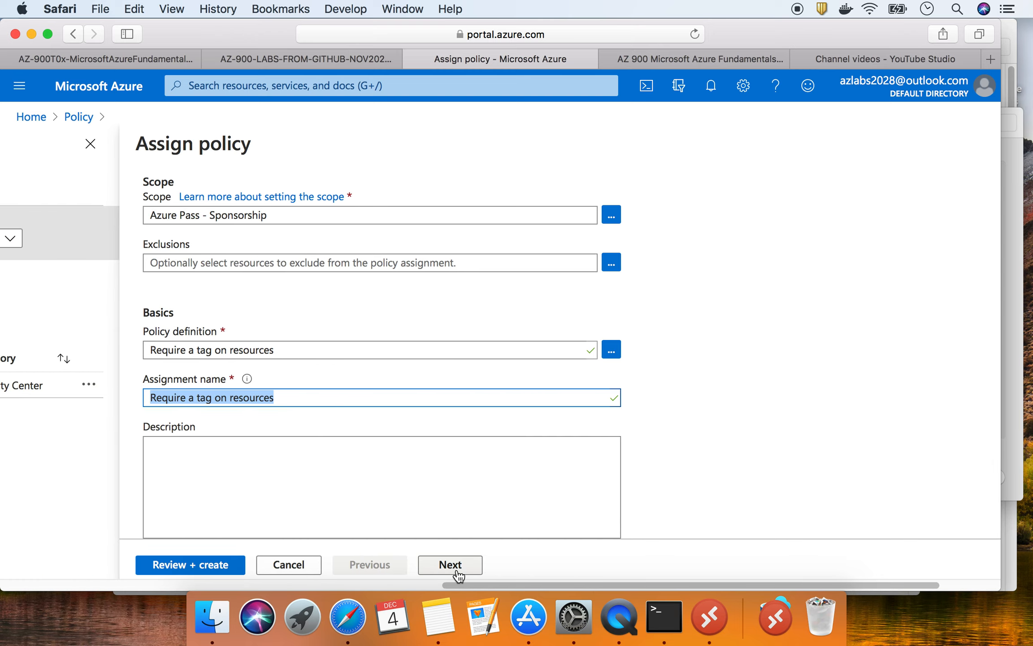
{"action": "left_click_drag", "start_coordinate": [465, 582], "coordinate": [539, 583]}
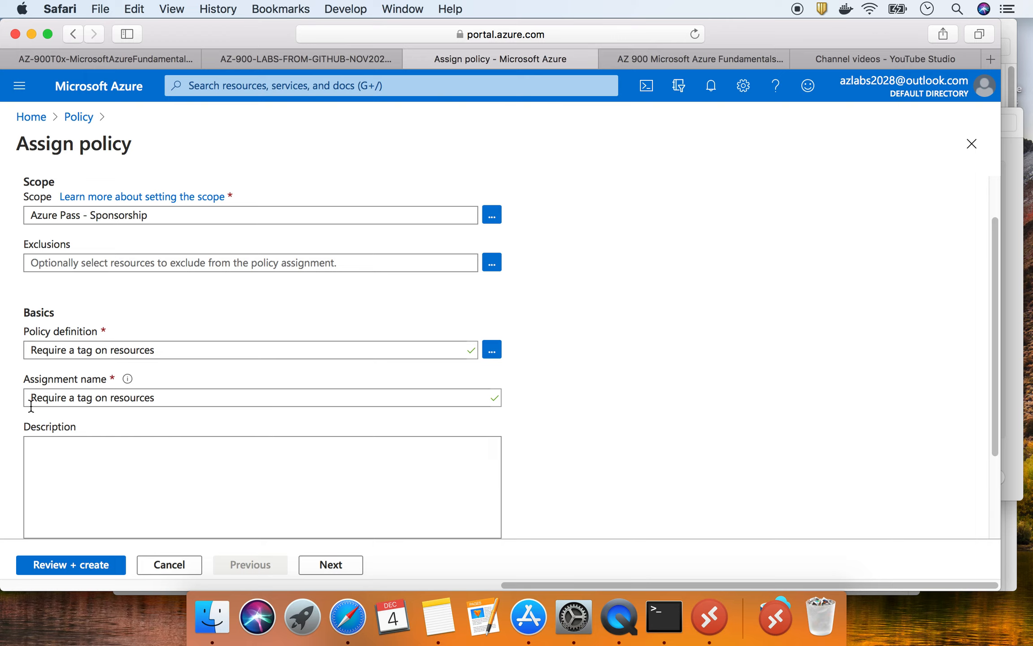
{"action": "scroll", "coordinate": [151, 413], "scroll_direction": "down", "scroll_amount": 3}
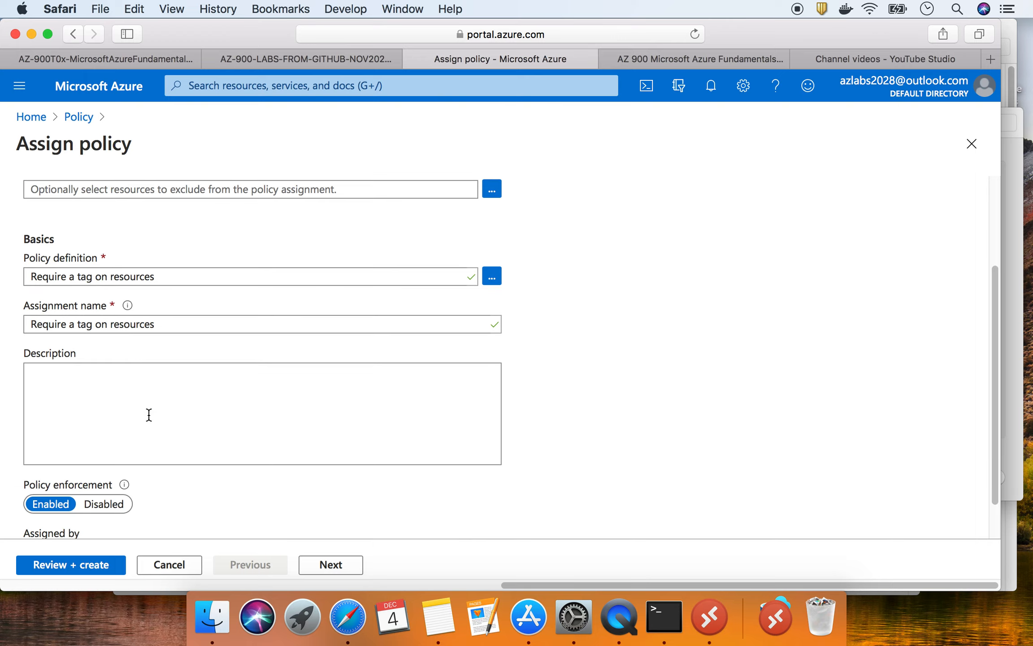
{"action": "scroll", "coordinate": [149, 414], "scroll_direction": "down", "scroll_amount": 2}
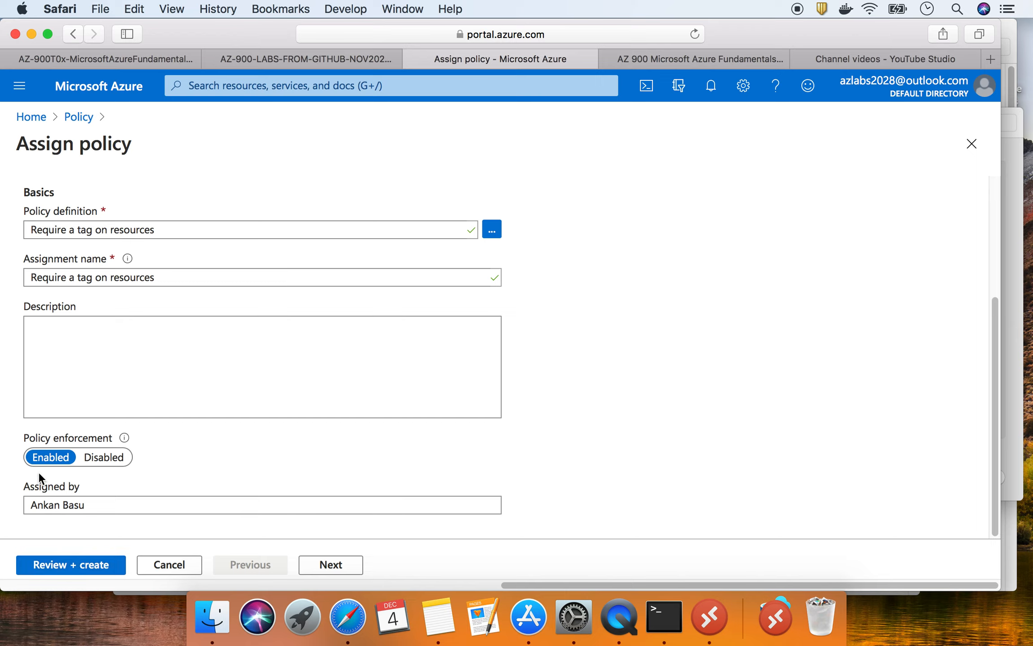
{"action": "left_click", "coordinate": [73, 570]}
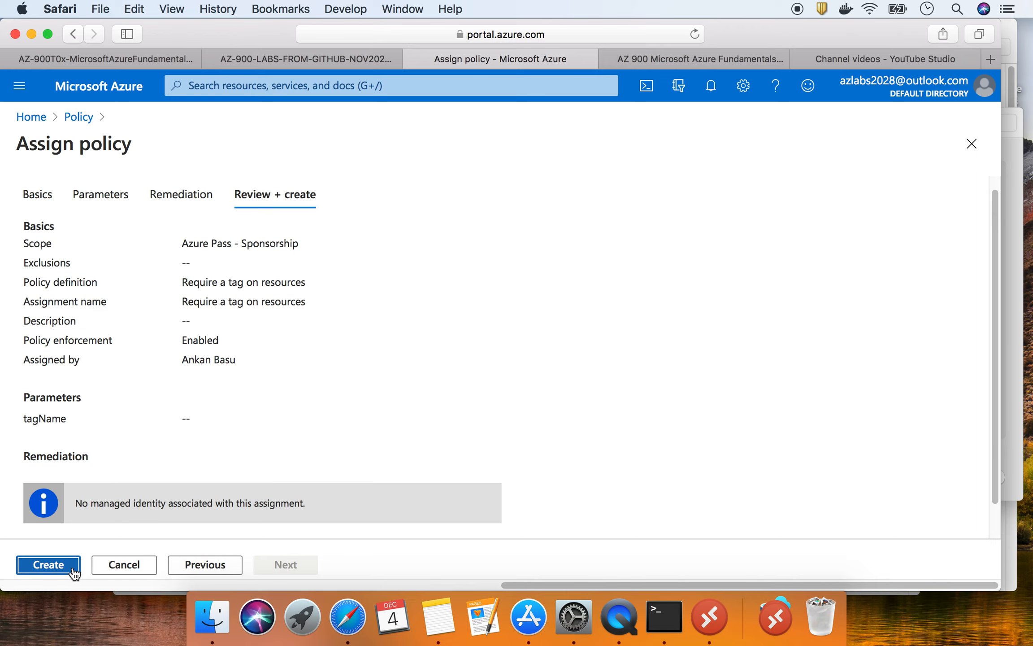
- Attempt to create the assignment, then go to Parameters where Tag Name is still empty
{"action": "left_click", "coordinate": [40, 569]}
{"action": "left_click", "coordinate": [101, 195]}
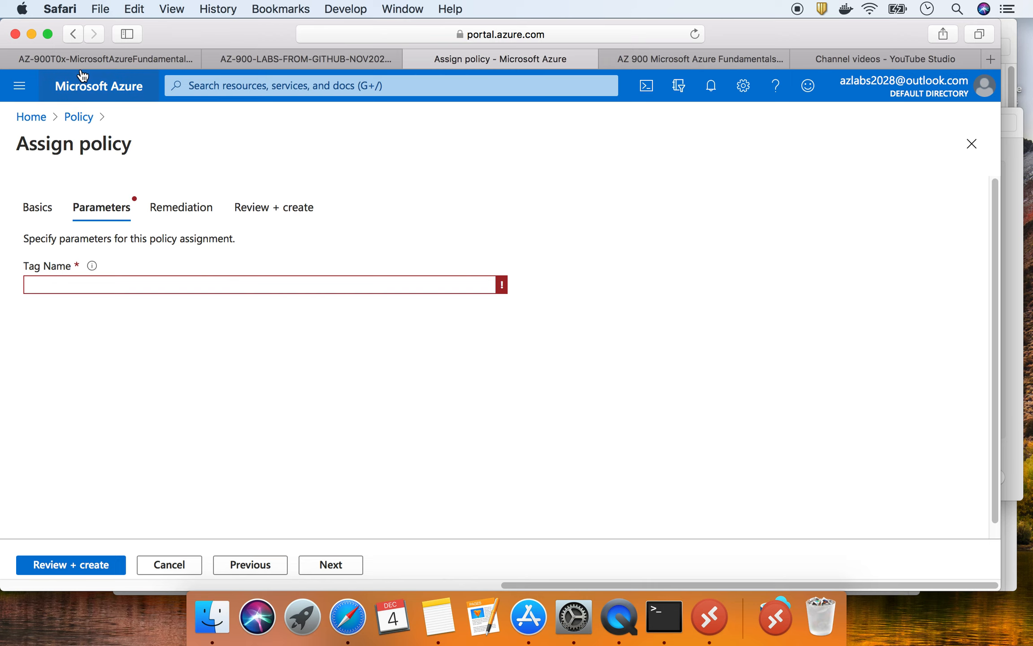
- Check the lab instructions and enter Company as the assignment's Tag Name
{"action": "left_click", "coordinate": [85, 59]}
{"action": "scroll", "coordinate": [344, 397], "scroll_direction": "down", "scroll_amount": 5}
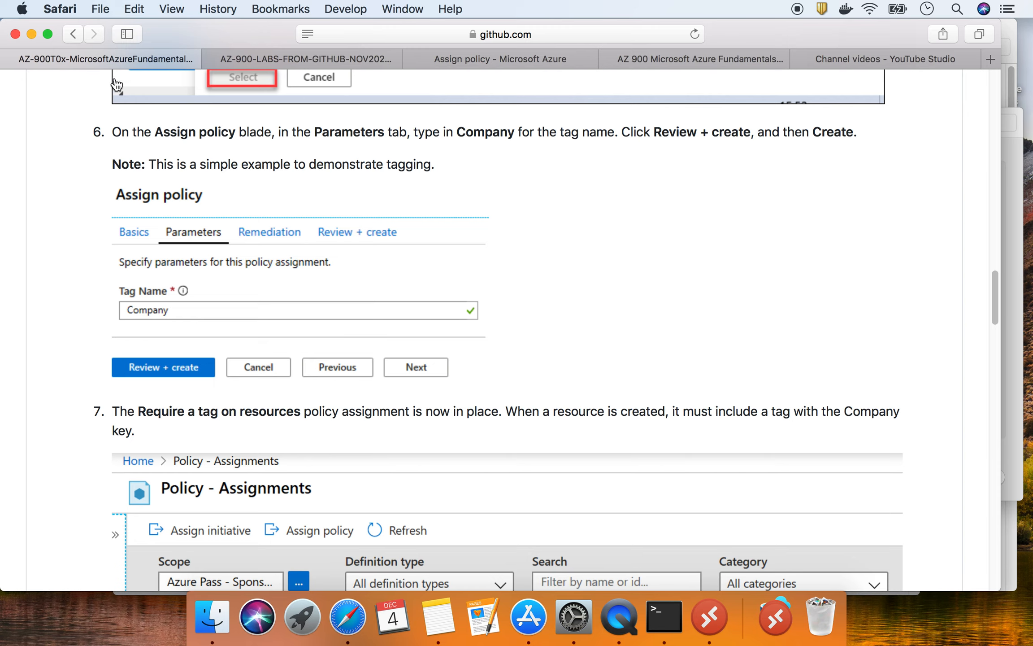
{"action": "left_click", "coordinate": [264, 58]}
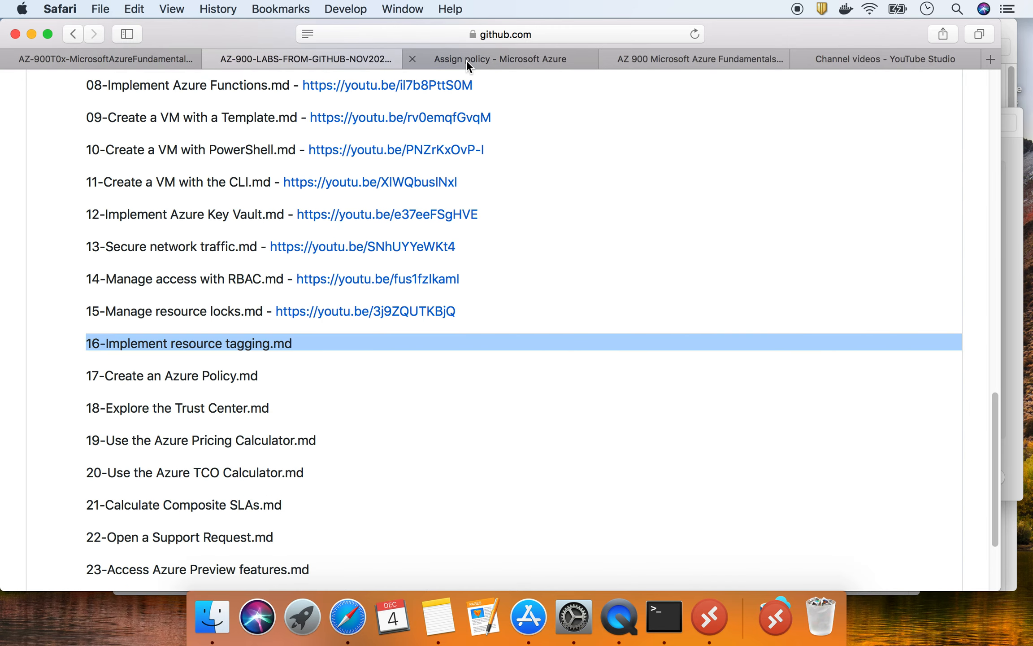
{"action": "left_click", "coordinate": [470, 59]}
{"action": "left_click", "coordinate": [128, 287]}
{"action": "type", "text": "Company"}
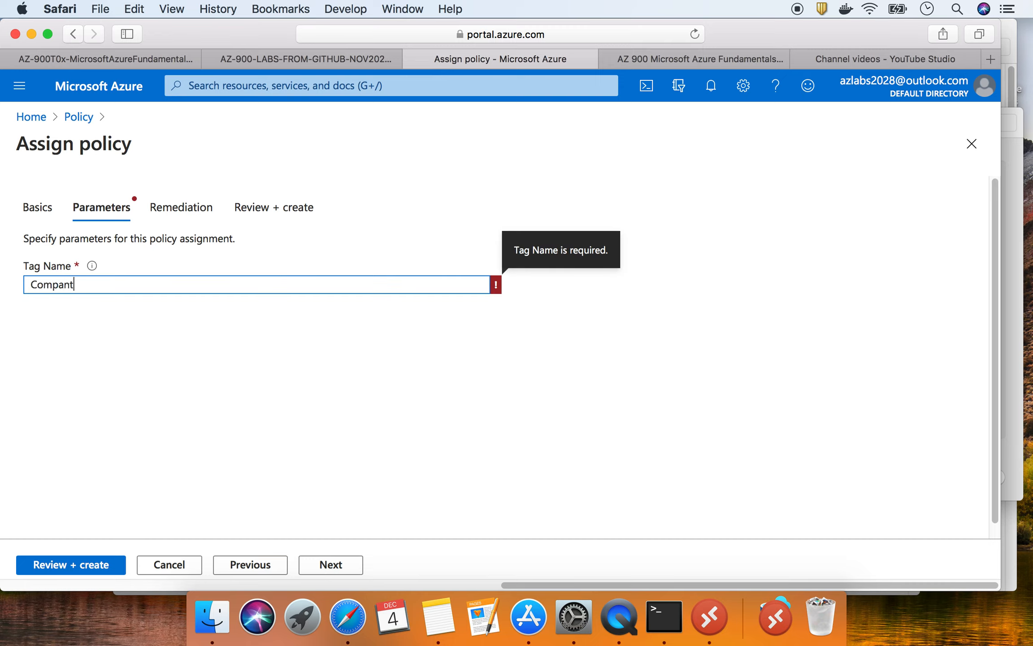
{"action": "left_click", "coordinate": [85, 351]}
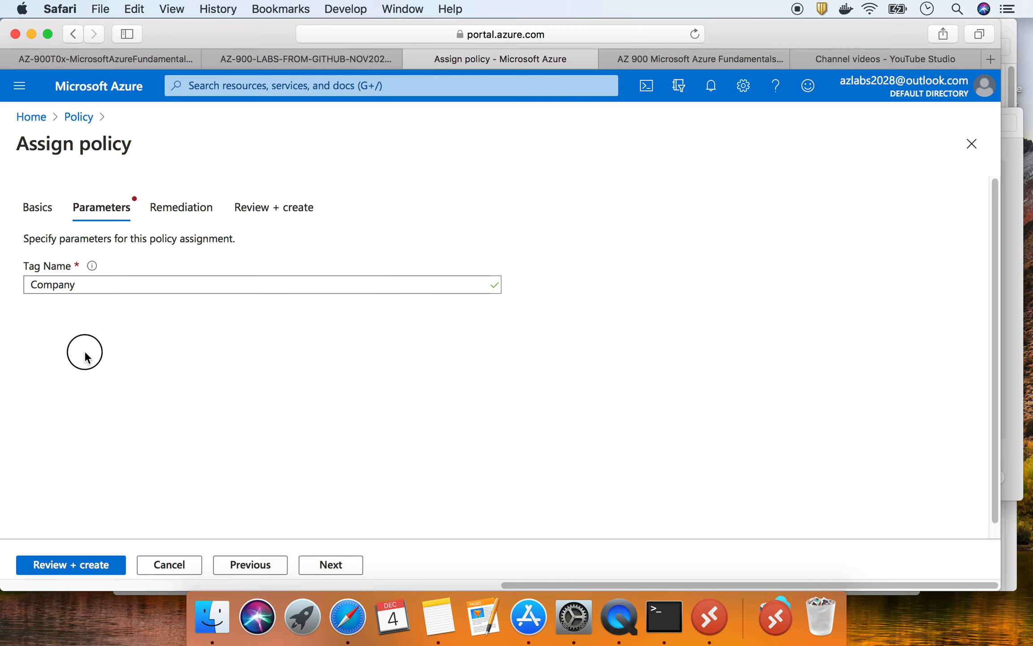
- Recheck the lab instructions, then review the assignment summary on Review + create
{"action": "left_click", "coordinate": [155, 56]}
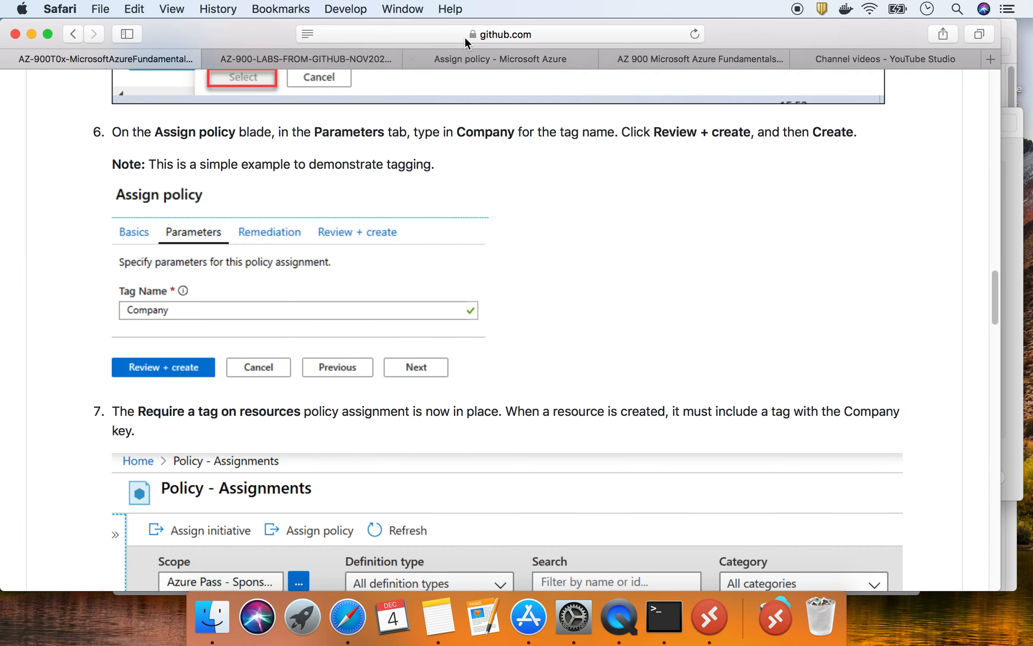
{"action": "left_click", "coordinate": [516, 61]}
{"action": "left_click", "coordinate": [97, 566]}
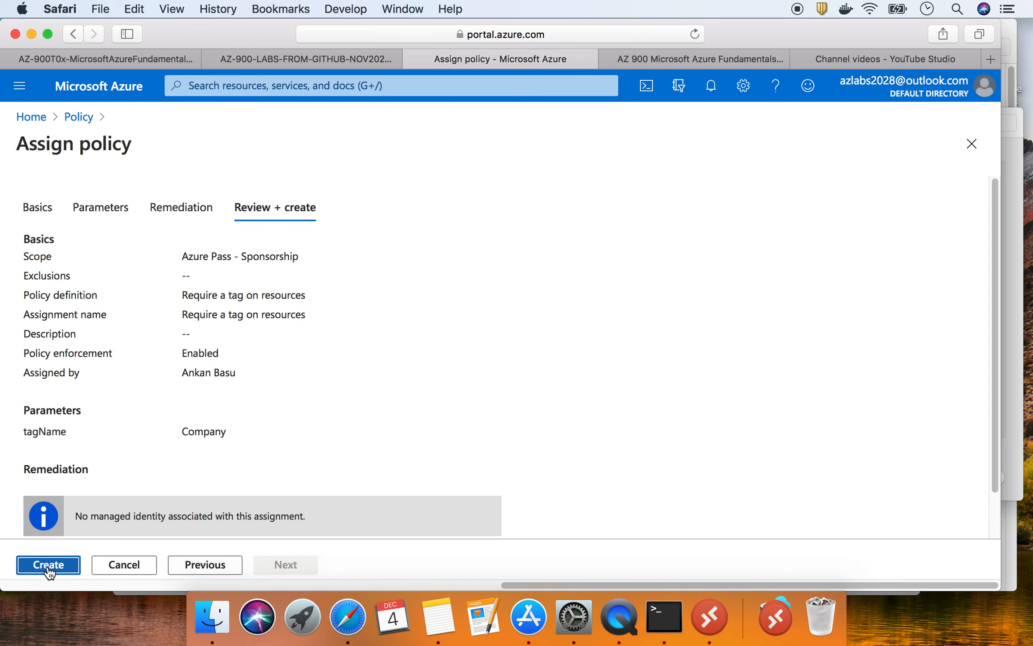
{"action": "scroll", "coordinate": [217, 353], "scroll_direction": "down", "scroll_amount": 2}
- Create the tag-required assignment, then open and dismiss its row's action menu in Assignments
{"action": "left_click", "coordinate": [55, 563]}
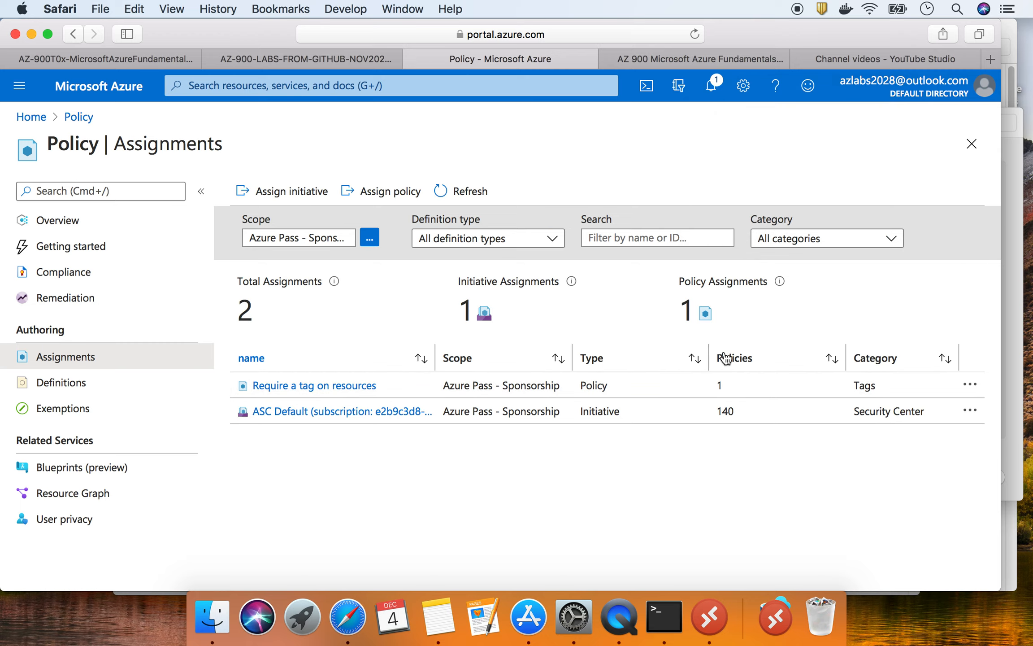
{"action": "left_click", "coordinate": [970, 387]}
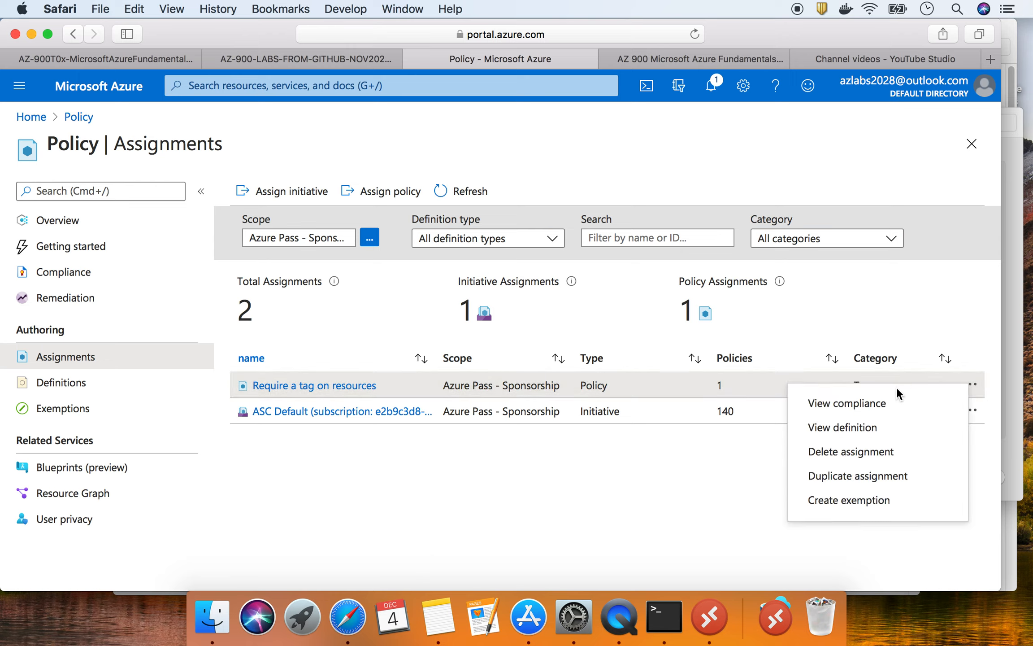
{"action": "left_click", "coordinate": [355, 495]}
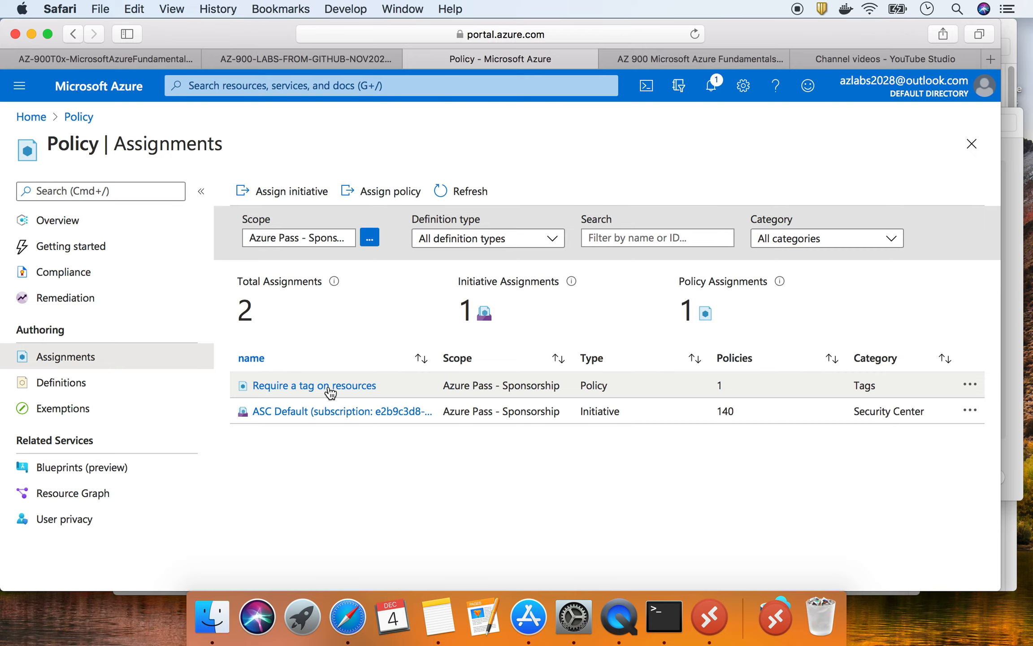
- Open the Require a tag on resources assignment, scroll its Basics, then view the GitHub lab
{"action": "left_click", "coordinate": [341, 388]}
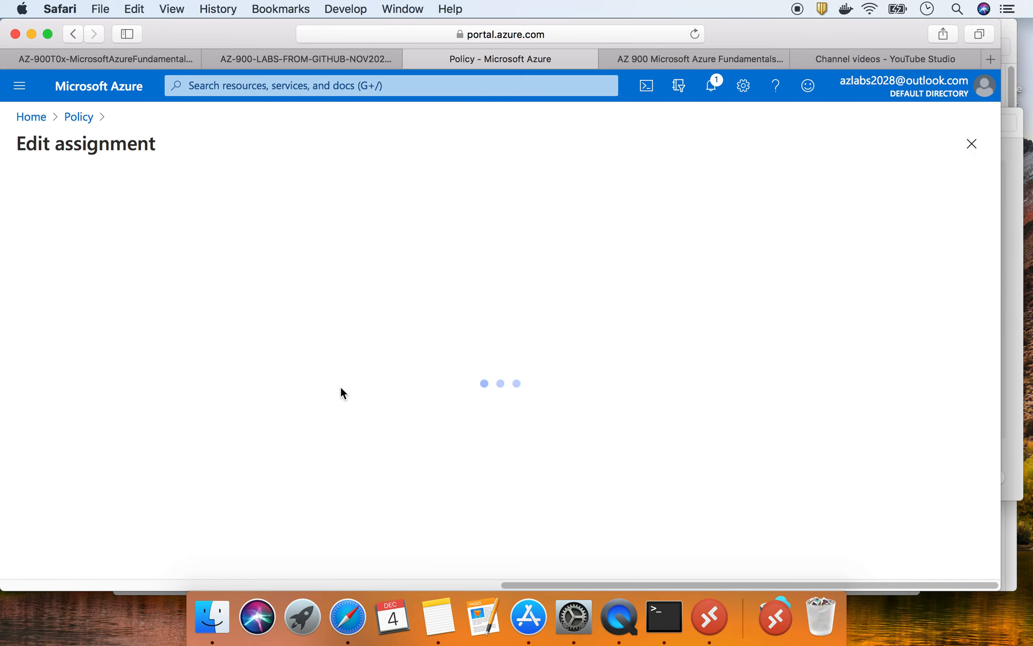
{"action": "scroll", "coordinate": [341, 388], "scroll_direction": "down", "scroll_amount": 5}
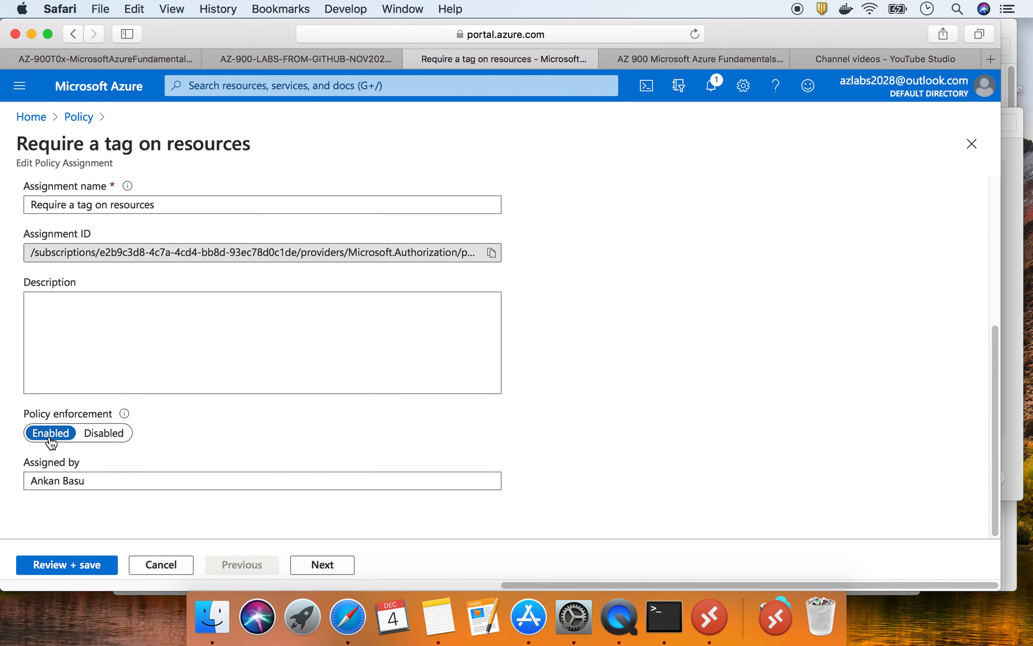
{"action": "scroll", "coordinate": [51, 442], "scroll_direction": "up", "scroll_amount": 5}
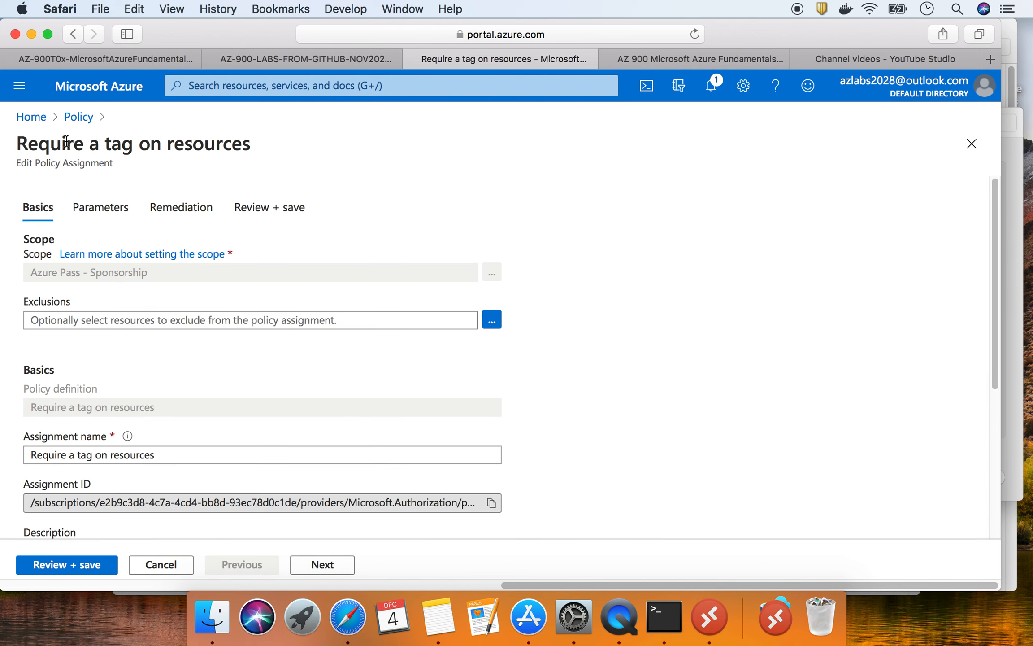
{"action": "left_click", "coordinate": [116, 58]}
{"action": "scroll", "coordinate": [334, 282], "scroll_direction": "down", "scroll_amount": 5}
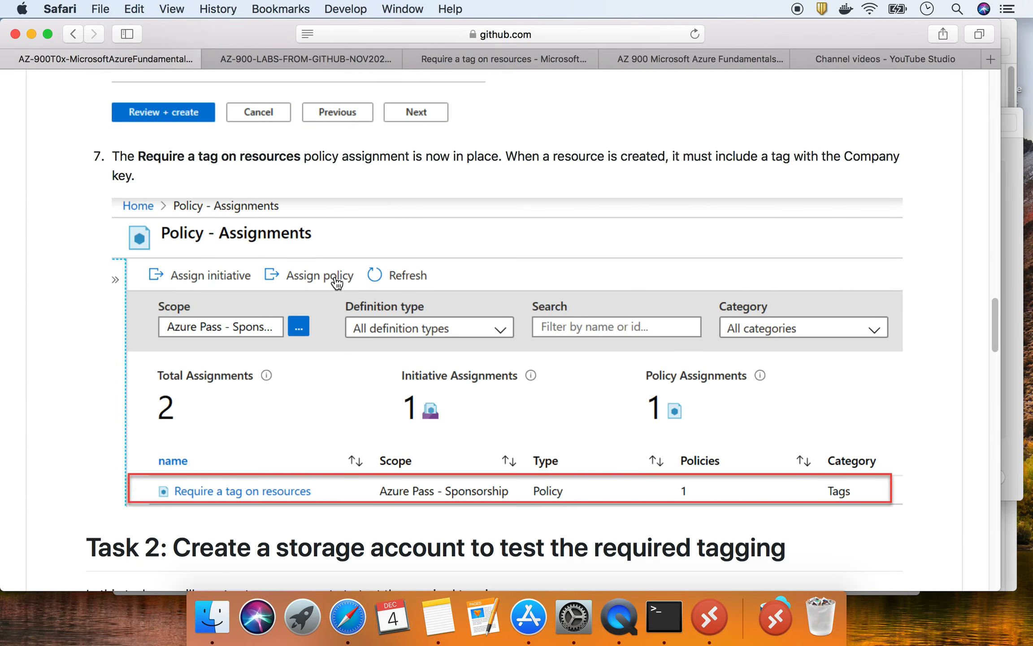
- Copy myRGTags from the Task 2 table and head back to the Azure assignment page
{"action": "scroll", "coordinate": [336, 283], "scroll_direction": "down", "scroll_amount": 3}
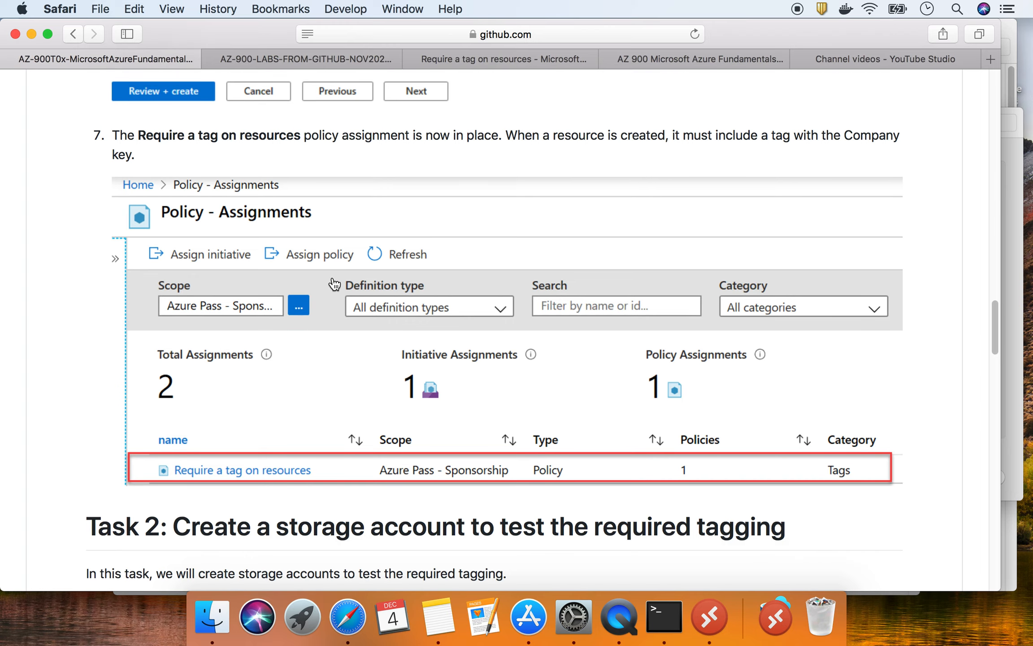
{"action": "scroll", "coordinate": [334, 284], "scroll_direction": "down", "scroll_amount": 3}
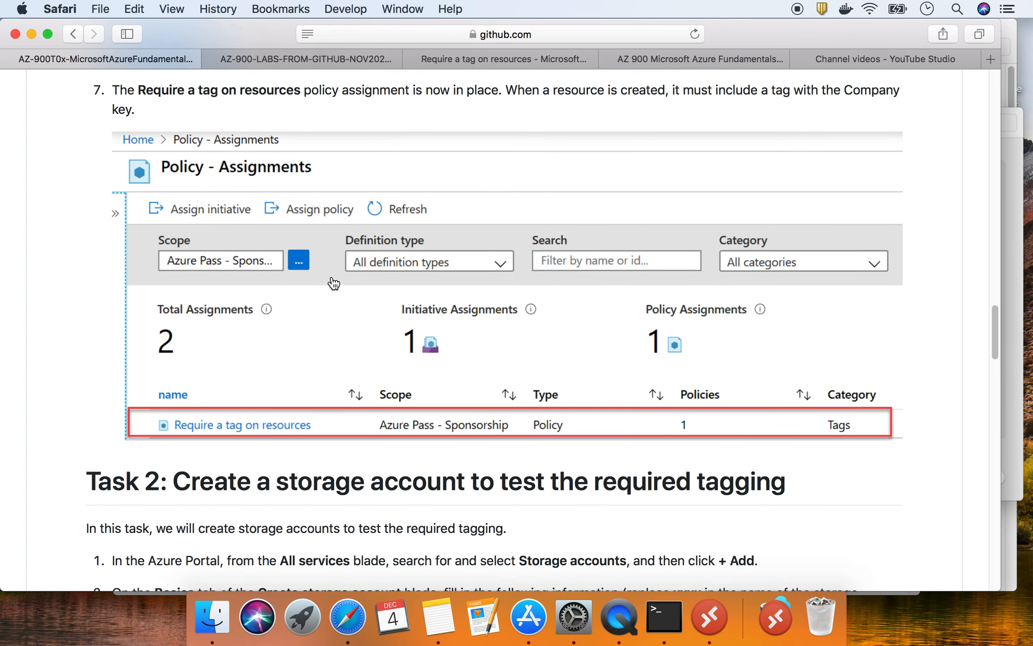
{"action": "scroll", "coordinate": [333, 282], "scroll_direction": "down", "scroll_amount": 10}
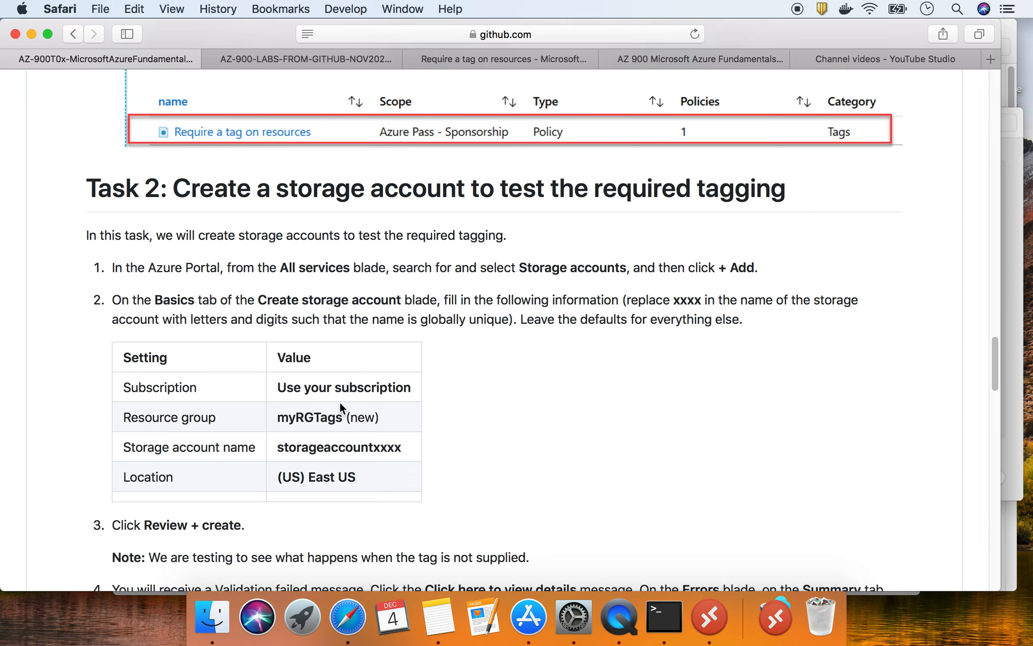
{"action": "left_click_drag", "start_coordinate": [279, 416], "coordinate": [340, 419]}
{"action": "right_click", "coordinate": [340, 419]}
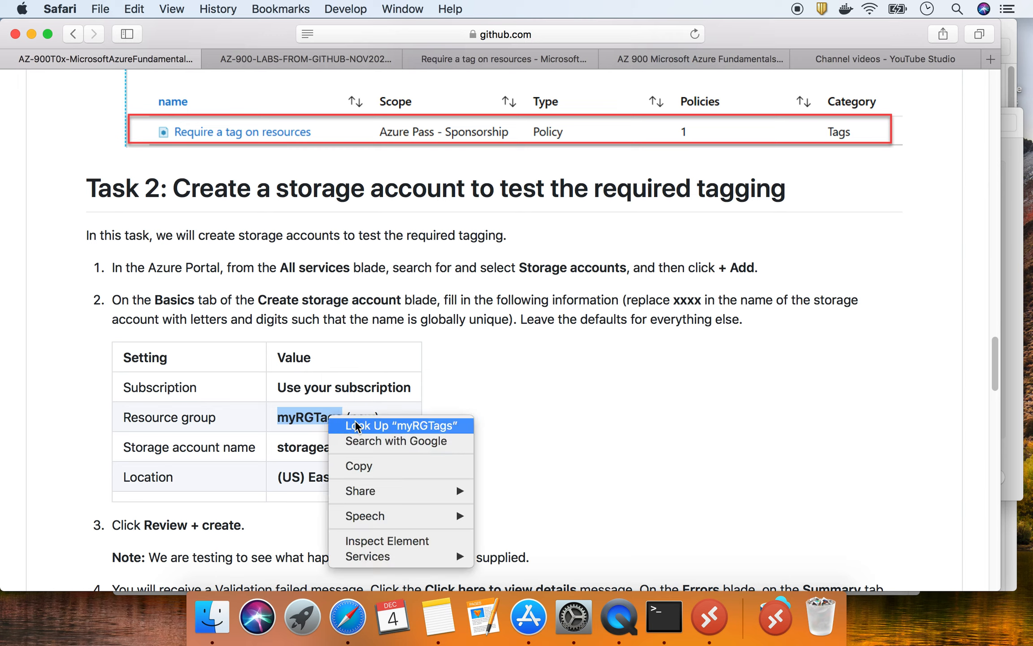
{"action": "left_click", "coordinate": [370, 466]}
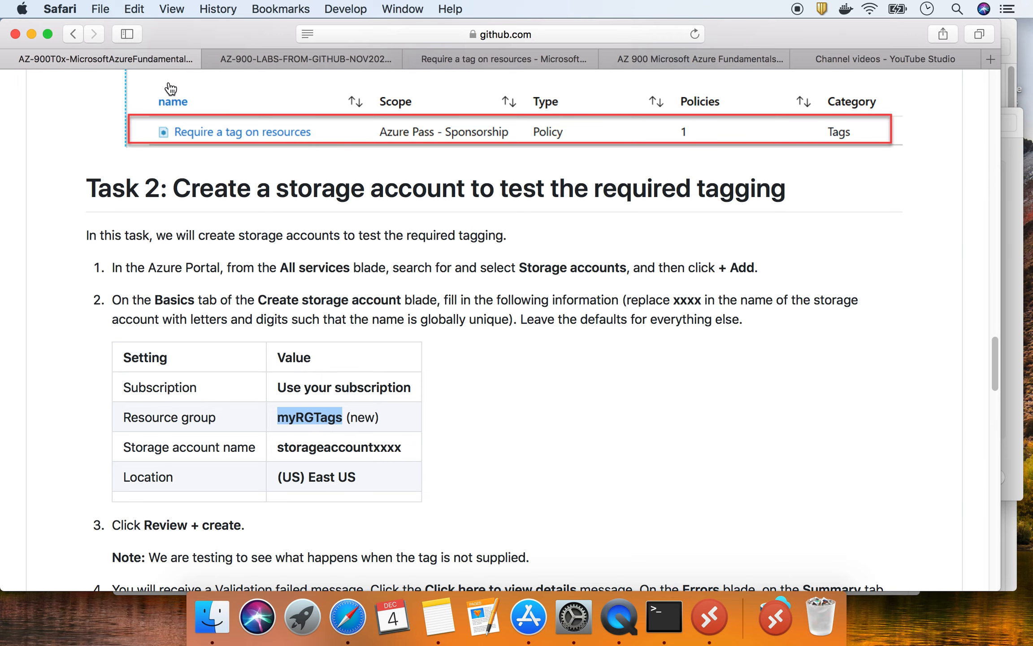
{"action": "left_click", "coordinate": [492, 58]}
{"action": "left_click", "coordinate": [35, 118]}
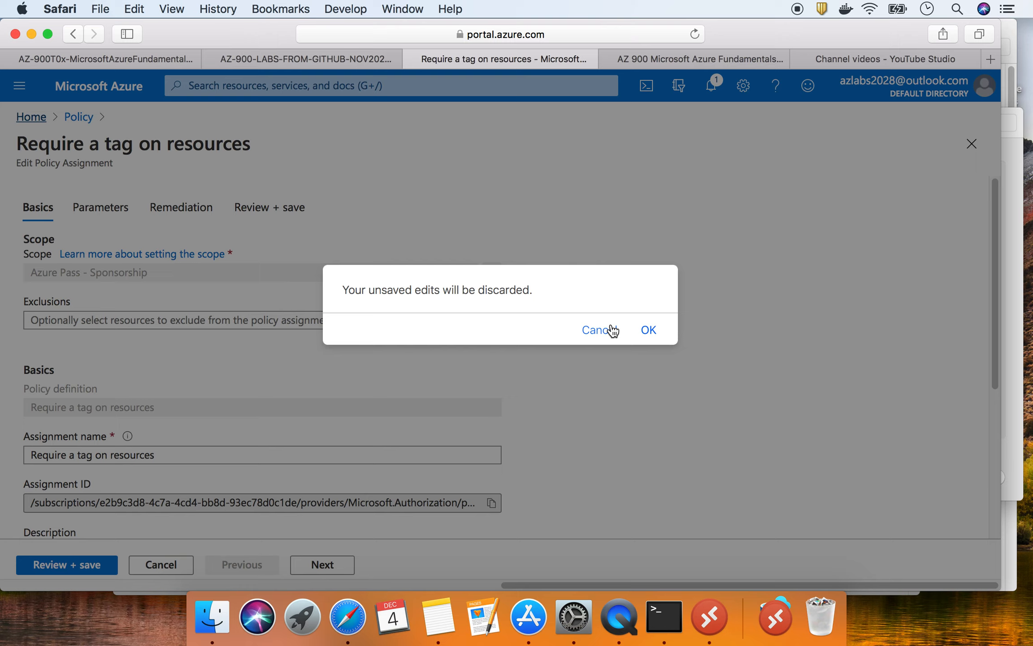
- Discard the unsaved assignment edits and open Storage accounts through a 'storag' search
{"action": "left_click", "coordinate": [649, 330]}
{"action": "left_click", "coordinate": [284, 87]}
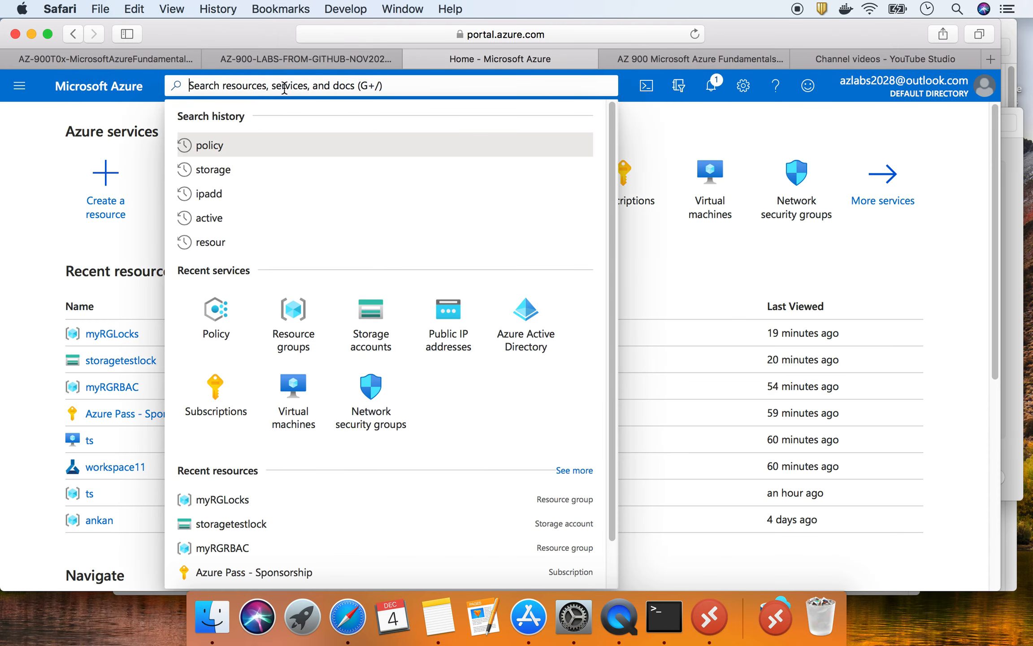
{"action": "type", "text": "s"}
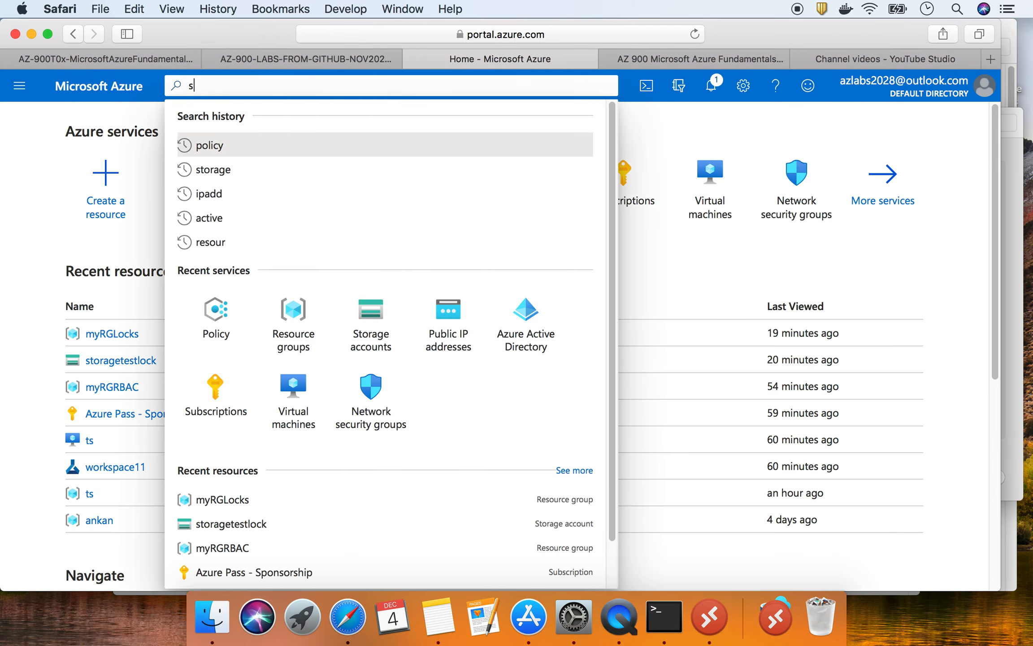
{"action": "type", "text": "torag"}
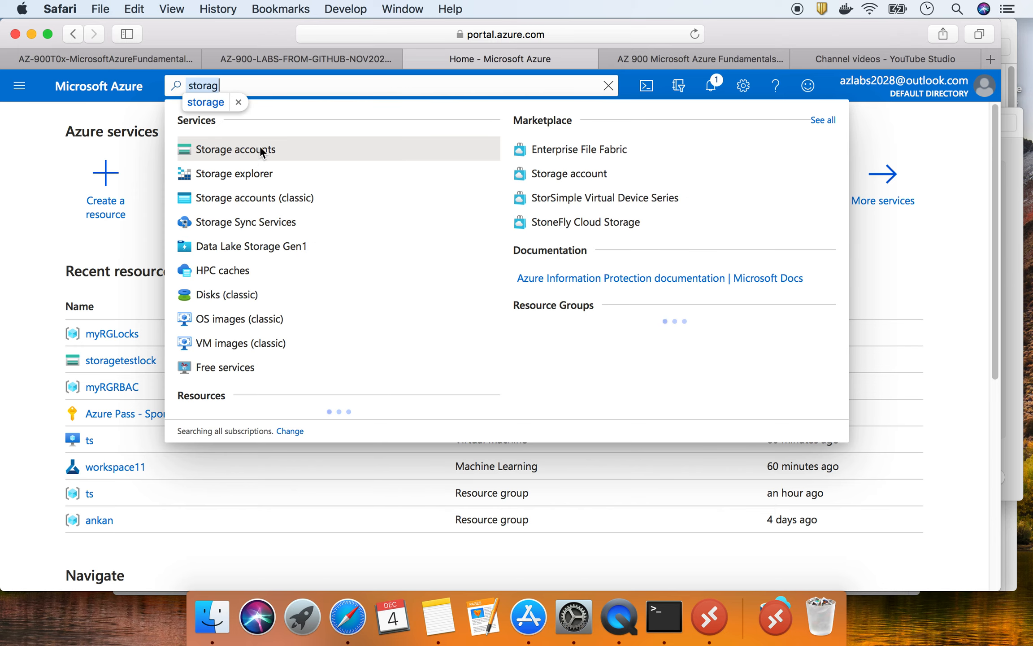
{"action": "left_click", "coordinate": [261, 148]}
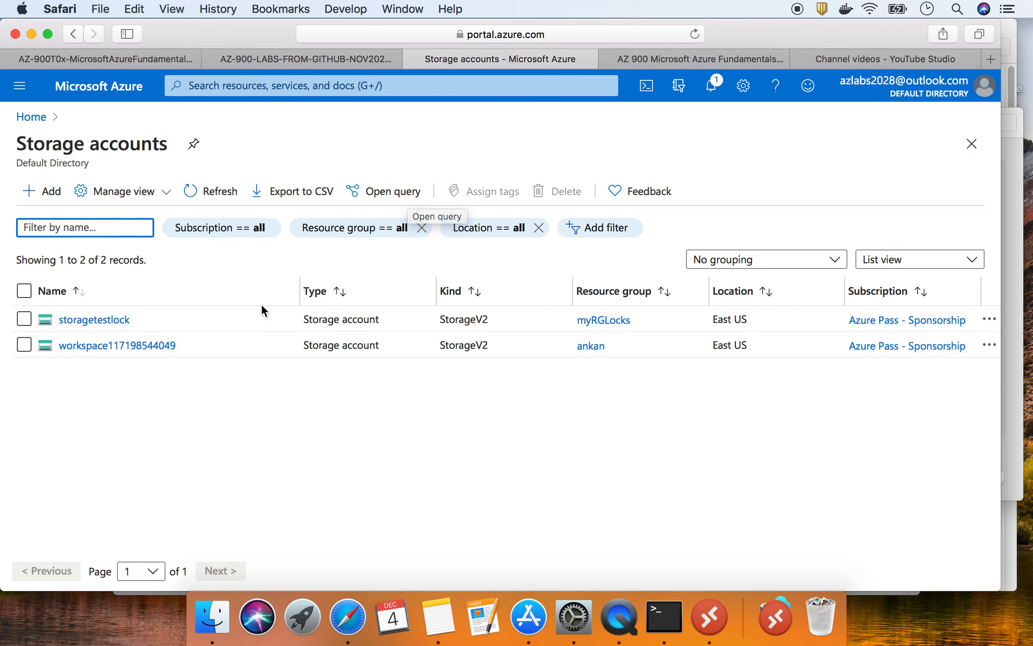
- Start a new storage account and create resource group myRGTags by pasting the copied name
{"action": "left_click", "coordinate": [53, 194]}
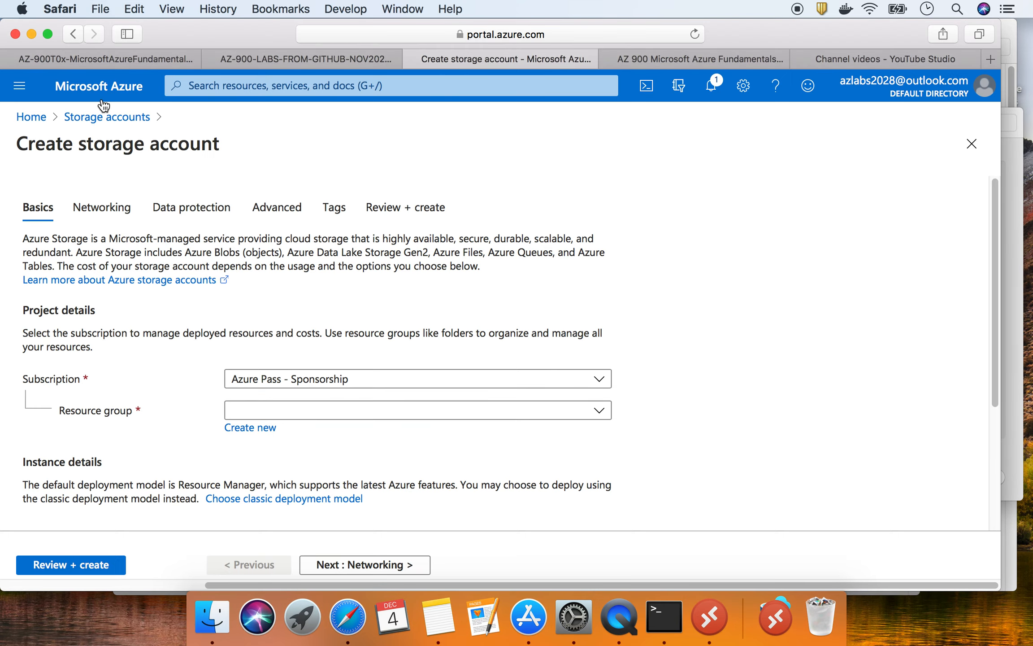
{"action": "left_click", "coordinate": [105, 59]}
{"action": "right_click", "coordinate": [310, 416]}
{"action": "left_click", "coordinate": [352, 457]}
{"action": "left_click", "coordinate": [525, 58]}
{"action": "left_click", "coordinate": [265, 430]}
{"action": "right_click", "coordinate": [285, 535]}
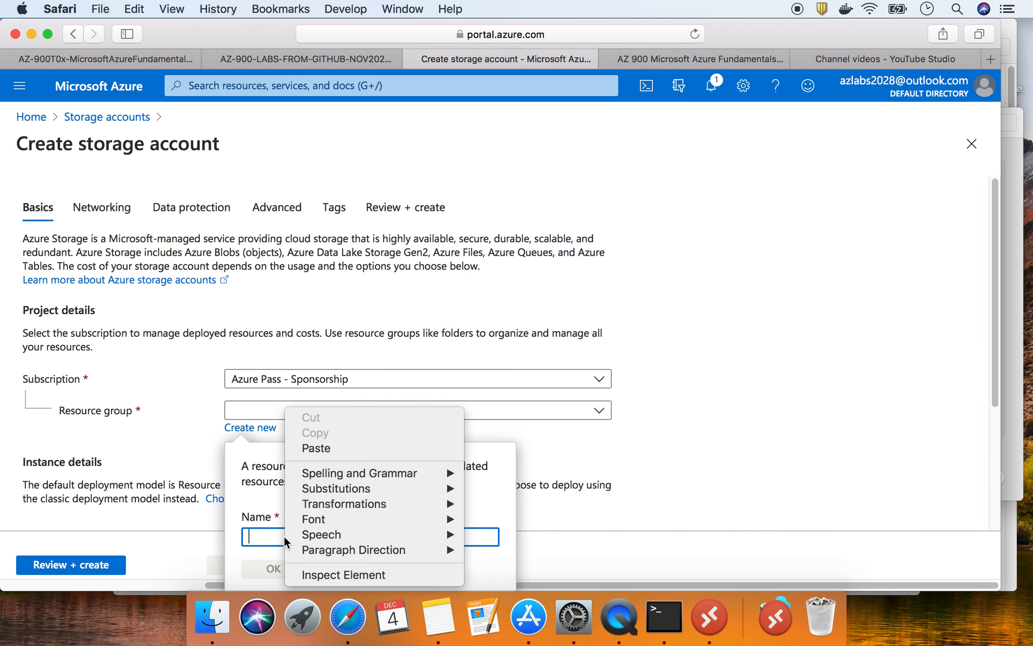
{"action": "left_click", "coordinate": [345, 449]}
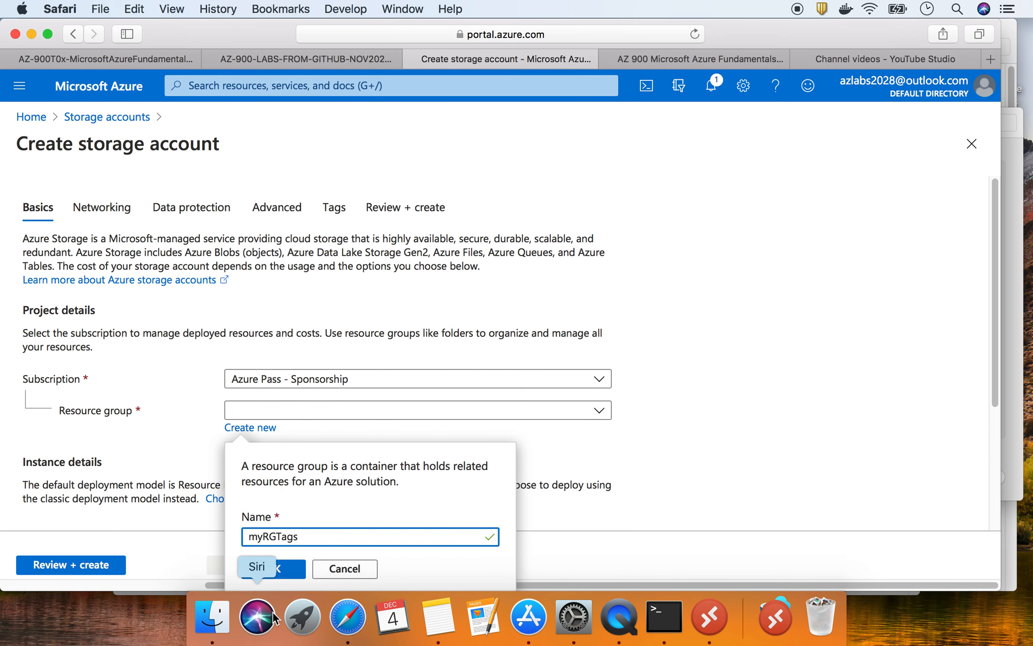
{"action": "left_click", "coordinate": [285, 569]}
- Enter rgtagsstore as the storage account name and proceed to Networking
{"action": "scroll", "coordinate": [187, 461], "scroll_direction": "down", "scroll_amount": 5}
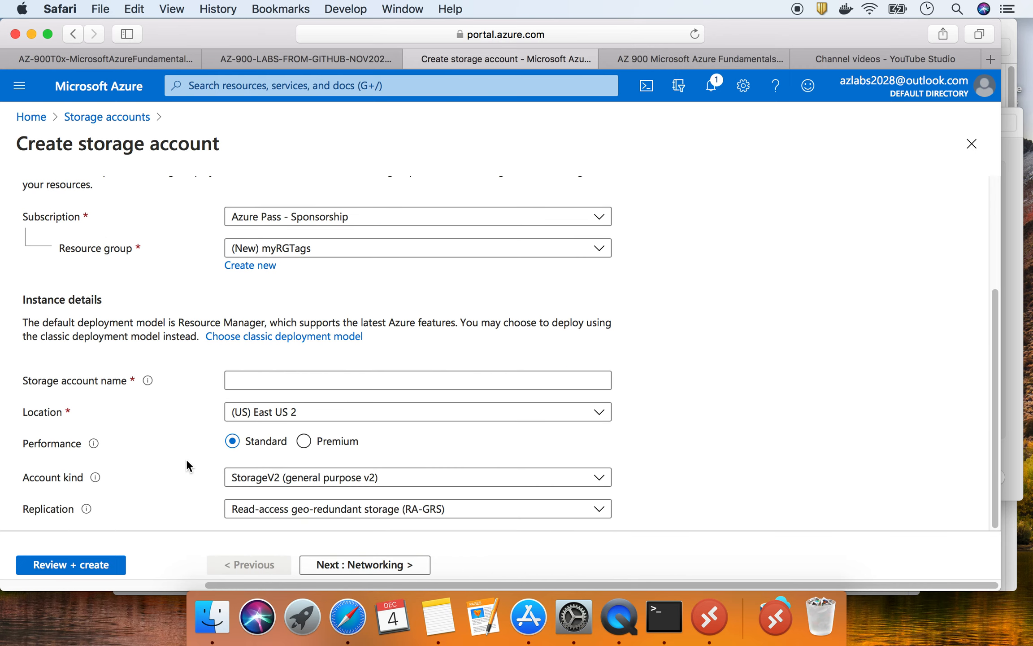
{"action": "left_click", "coordinate": [250, 376]}
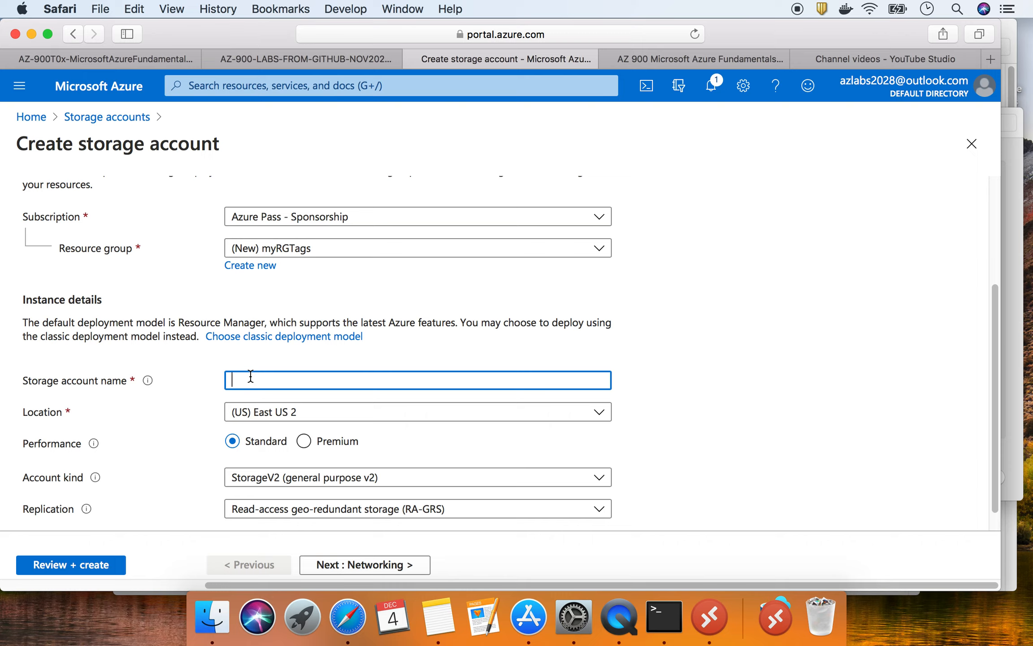
{"action": "type", "text": "rgtagsstore"}
{"action": "scroll", "coordinate": [513, 429], "scroll_direction": "down", "scroll_amount": 1}
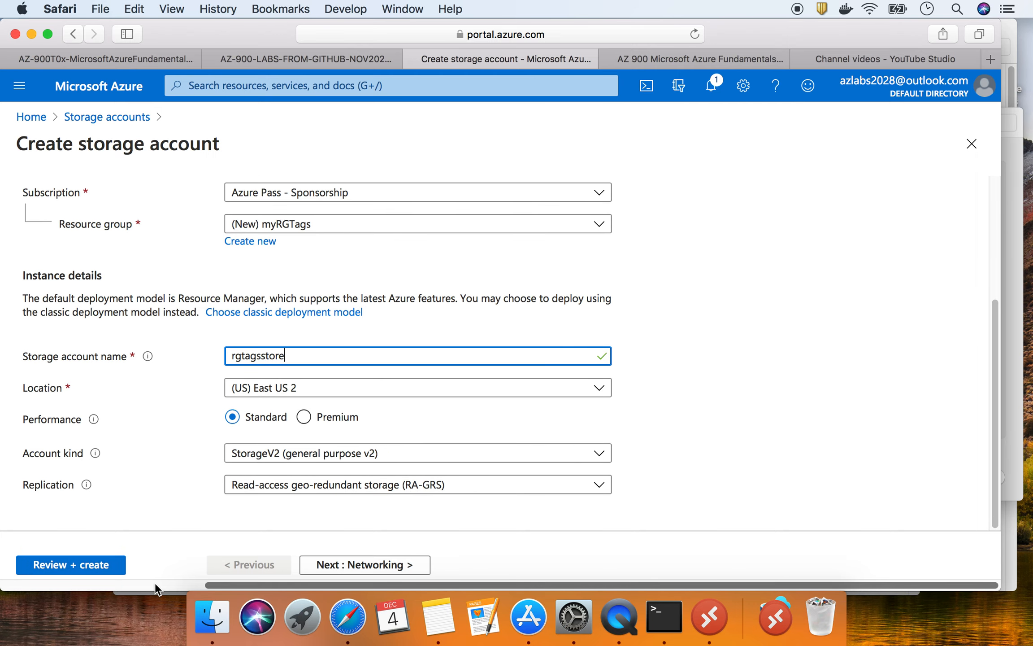
{"action": "left_click", "coordinate": [388, 566]}
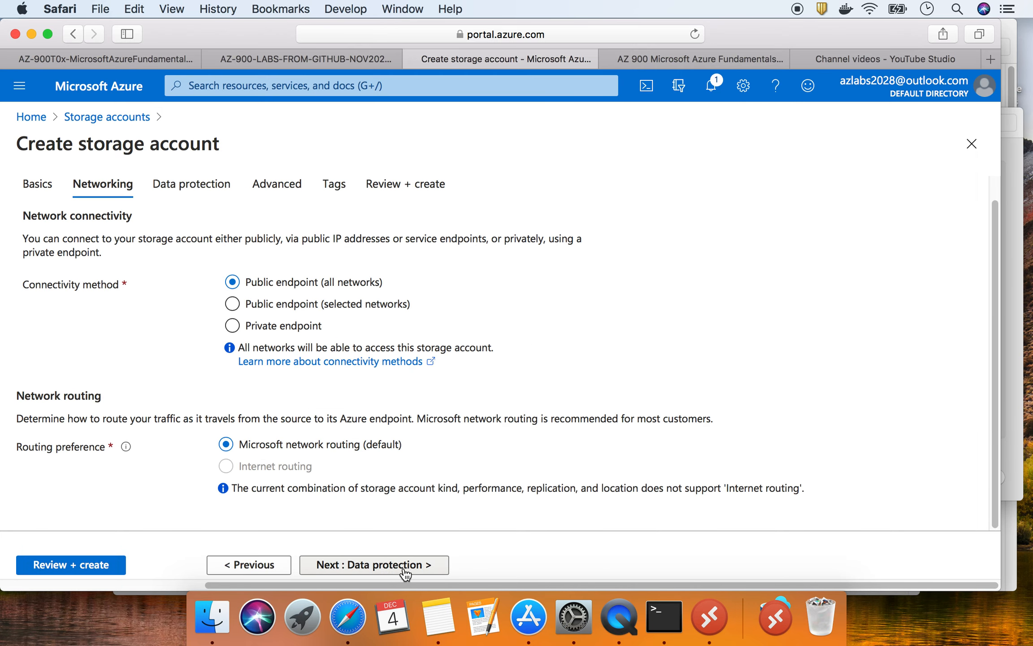
- Skip Data protection, Advanced and Tags with no tags, pass validation and create rgtagsstore
{"action": "left_click", "coordinate": [403, 565]}
{"action": "left_click", "coordinate": [403, 566]}
{"action": "left_click", "coordinate": [364, 564]}
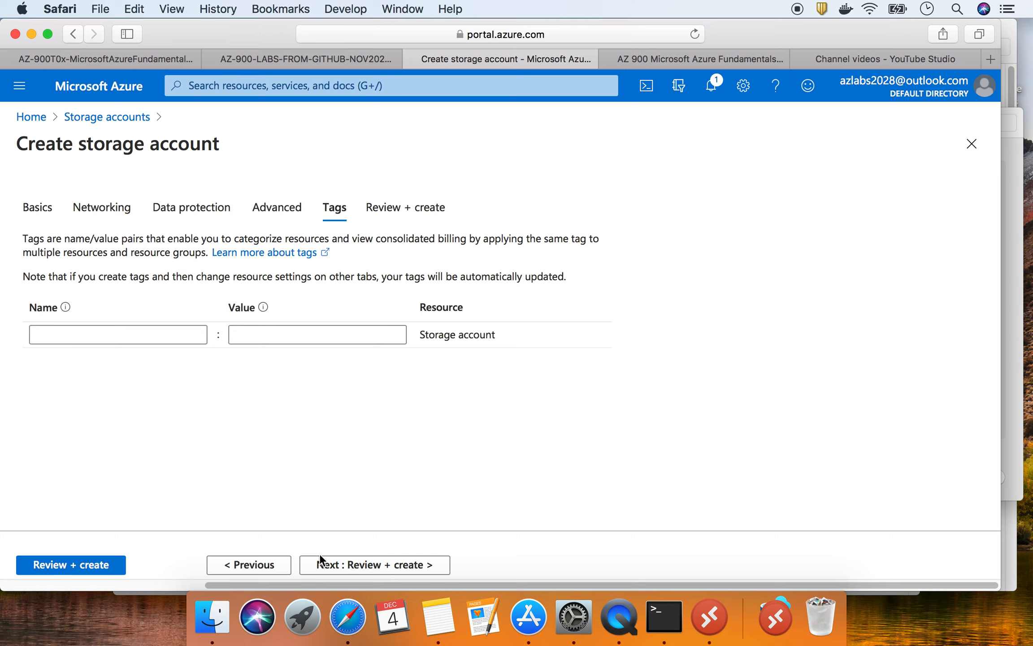
{"action": "left_click", "coordinate": [402, 564]}
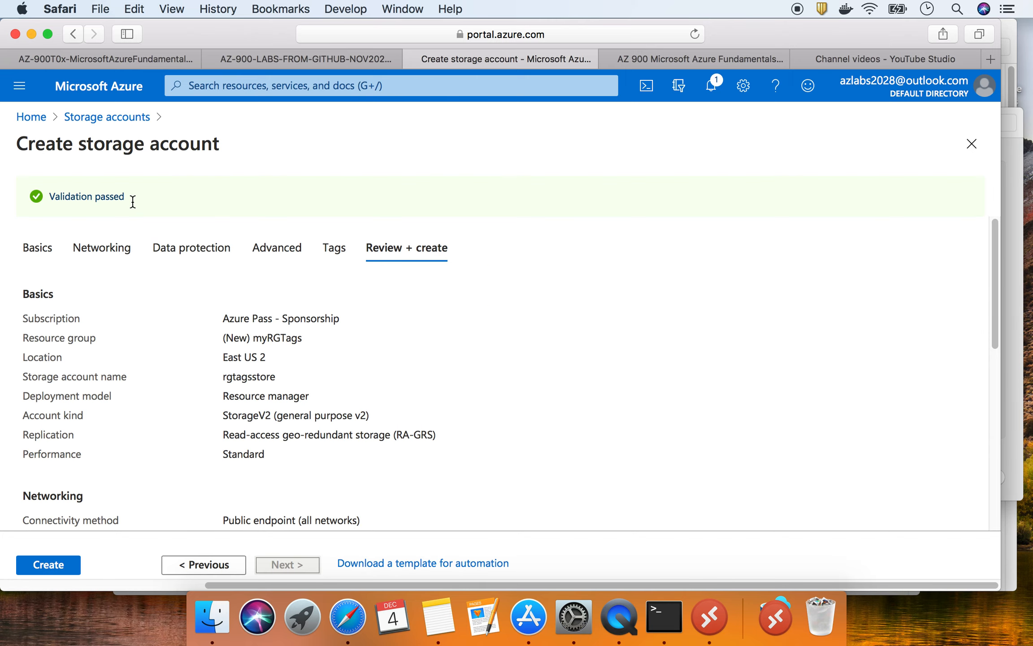
{"action": "left_click_drag", "start_coordinate": [134, 203], "coordinate": [42, 196]}
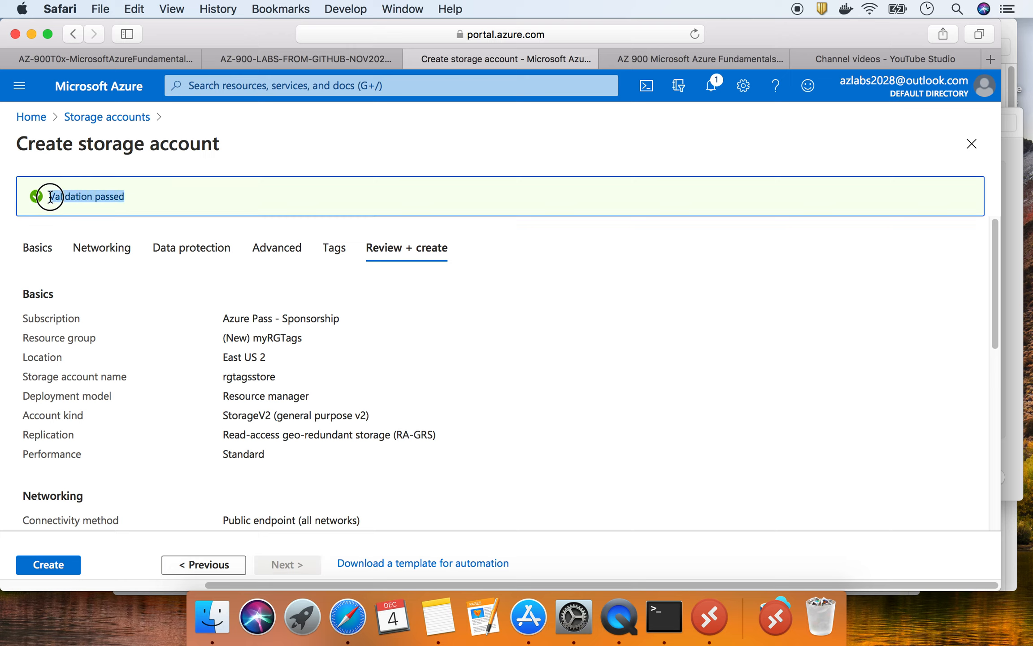
{"action": "left_click", "coordinate": [54, 566]}
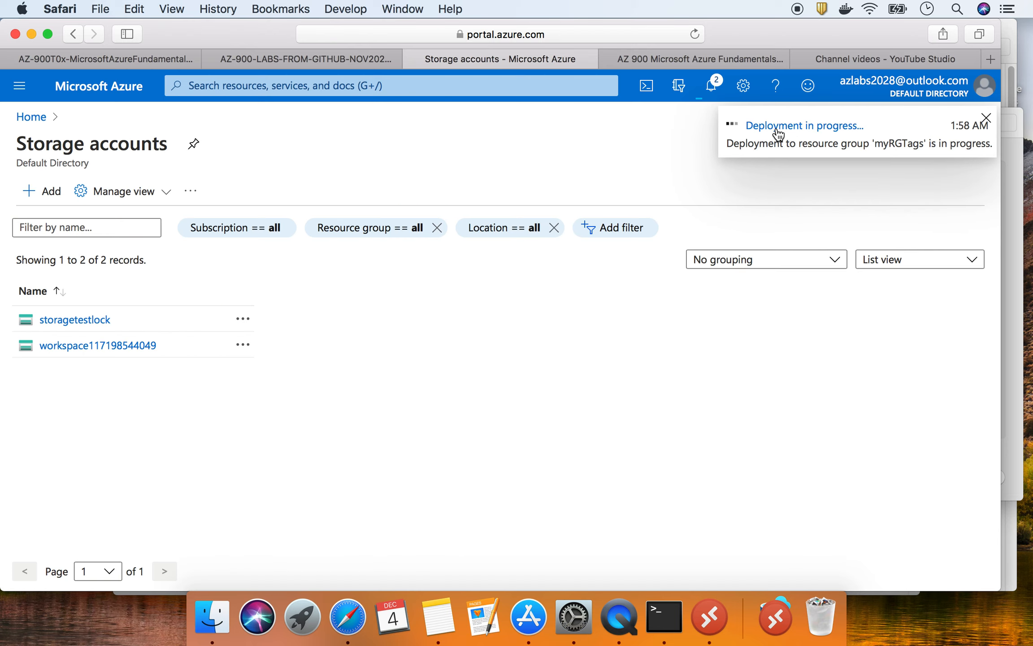
- Open the failed rgtagsstore deployment's error details showing RequestDisallowedByPolicy
{"action": "left_click", "coordinate": [778, 127]}
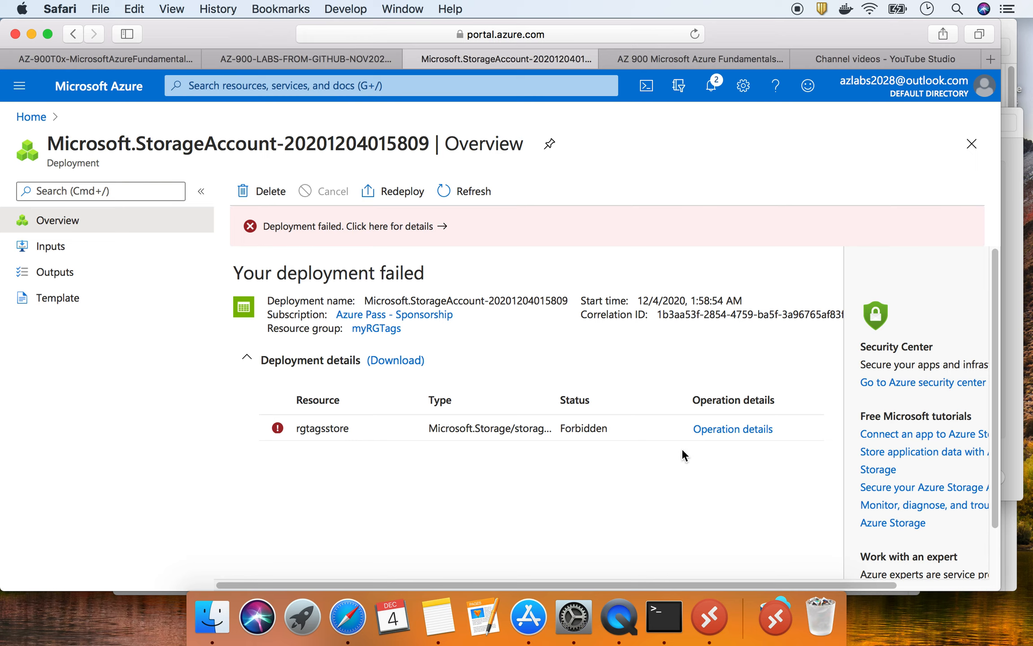
{"action": "left_click", "coordinate": [741, 430]}
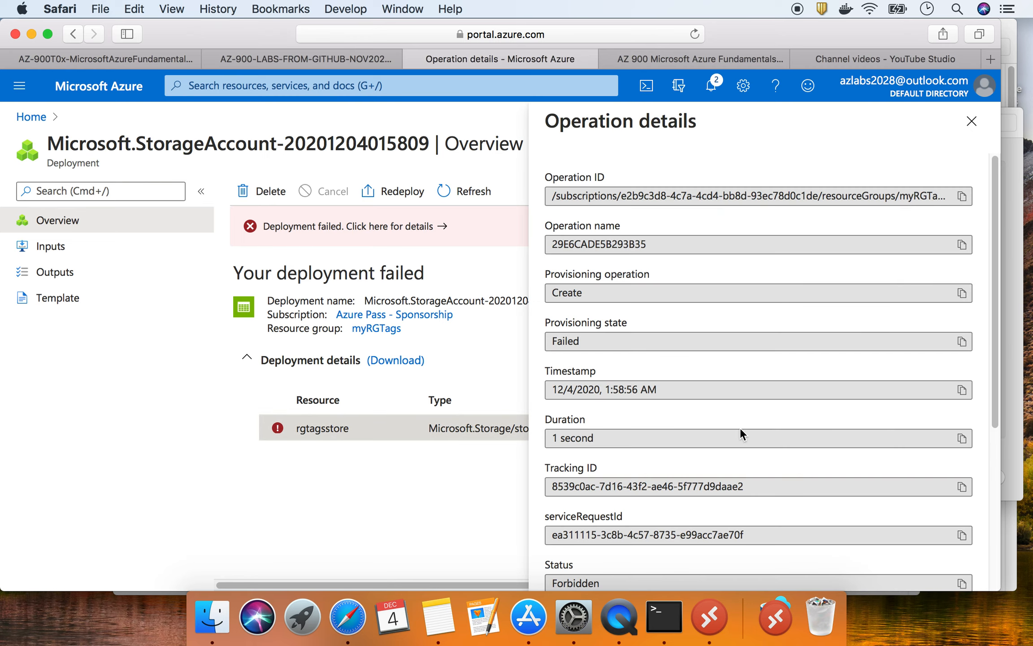
{"action": "left_click", "coordinate": [415, 228]}
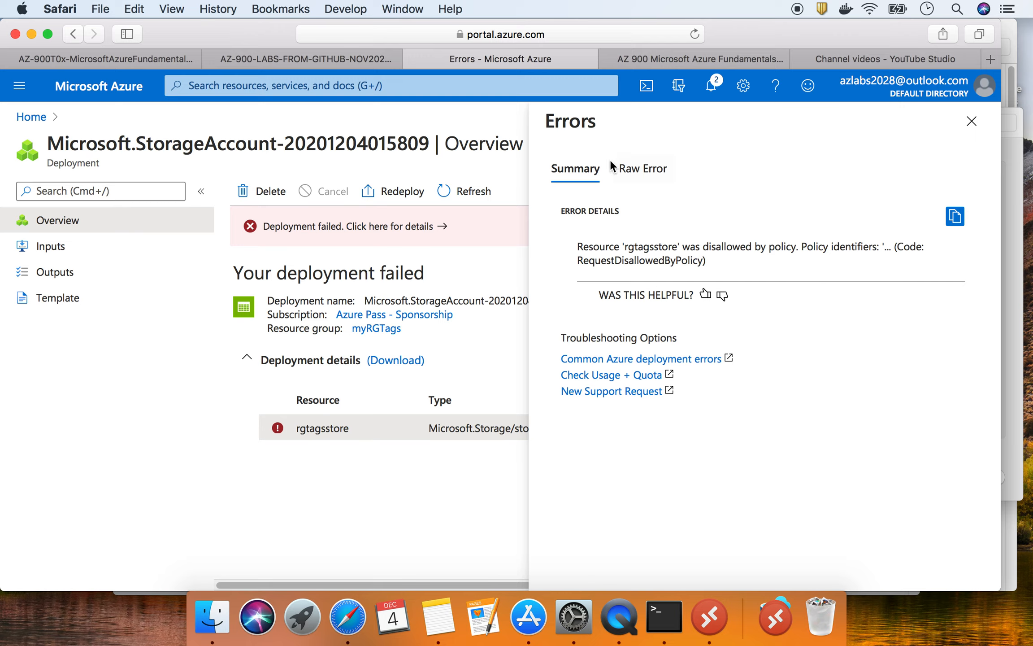
- Show the raw error JSON and highlight the disallowed-by-policy message and the 'Require a tag on resources' policy name
{"action": "left_click", "coordinate": [650, 169]}
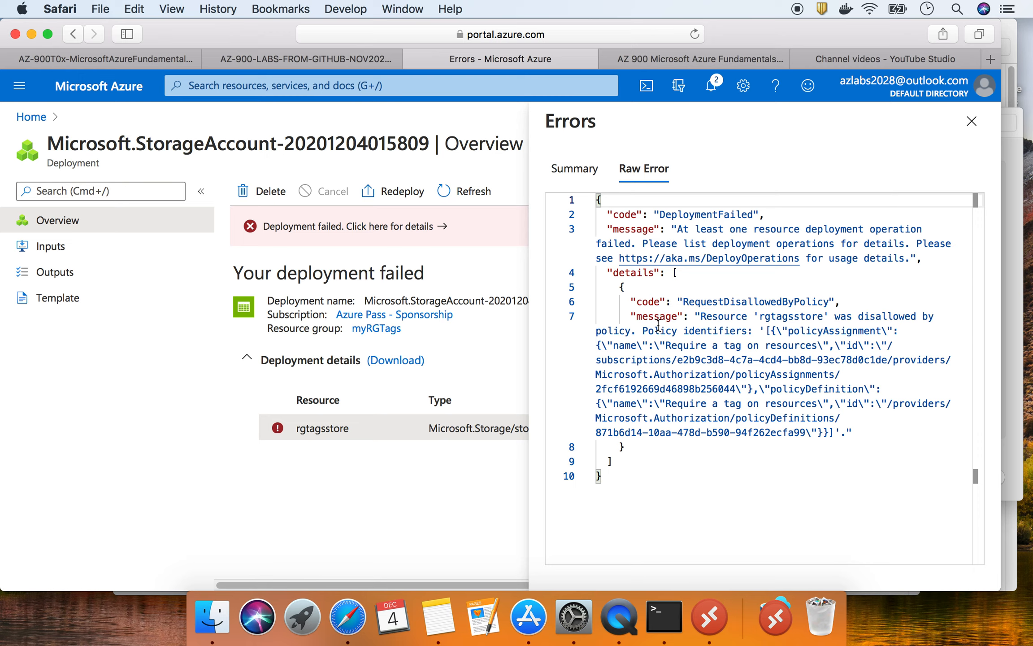
{"action": "left_click_drag", "start_coordinate": [702, 318], "coordinate": [751, 334]}
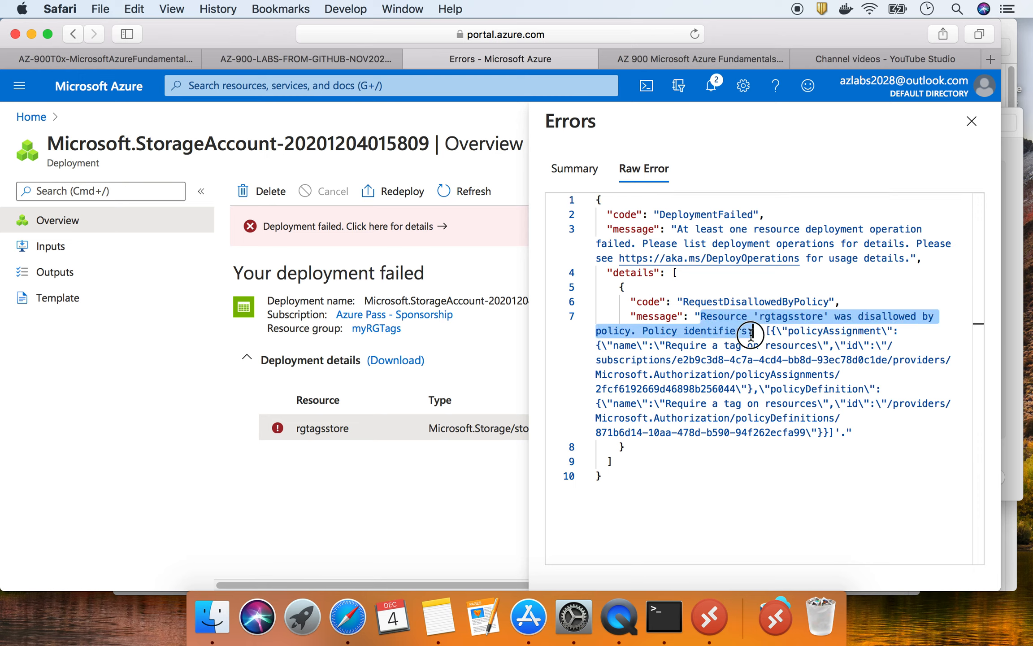
{"action": "left_click_drag", "start_coordinate": [751, 334], "coordinate": [754, 333]}
{"action": "left_click_drag", "start_coordinate": [666, 404], "coordinate": [828, 407]}
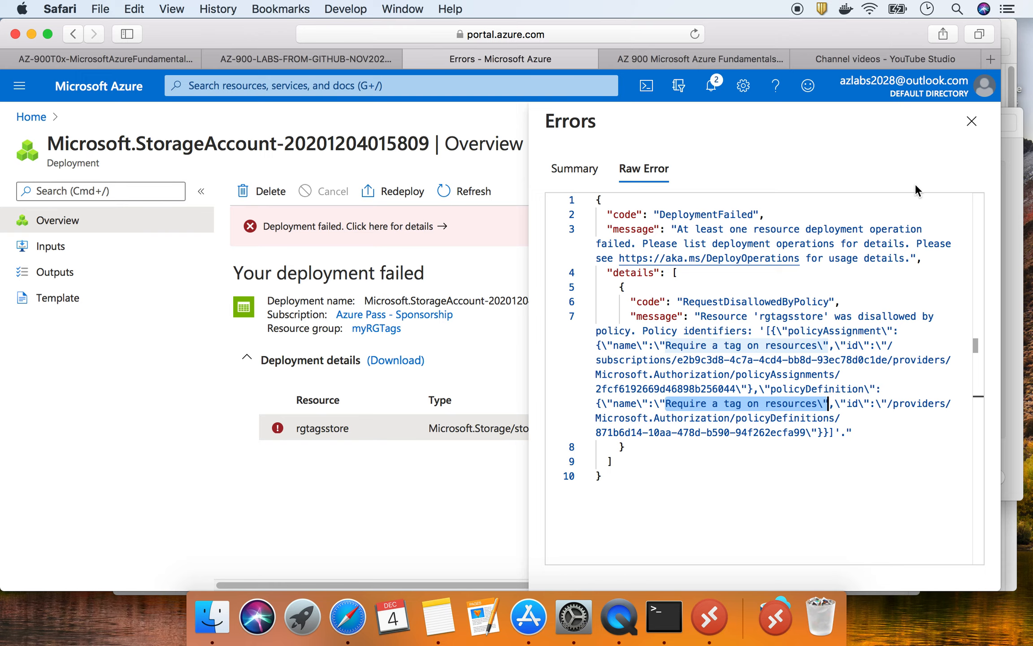
- Check the lab's step 5 requiring tag Company with value Contoso, then return to the Azure errors page
{"action": "left_click", "coordinate": [90, 58]}
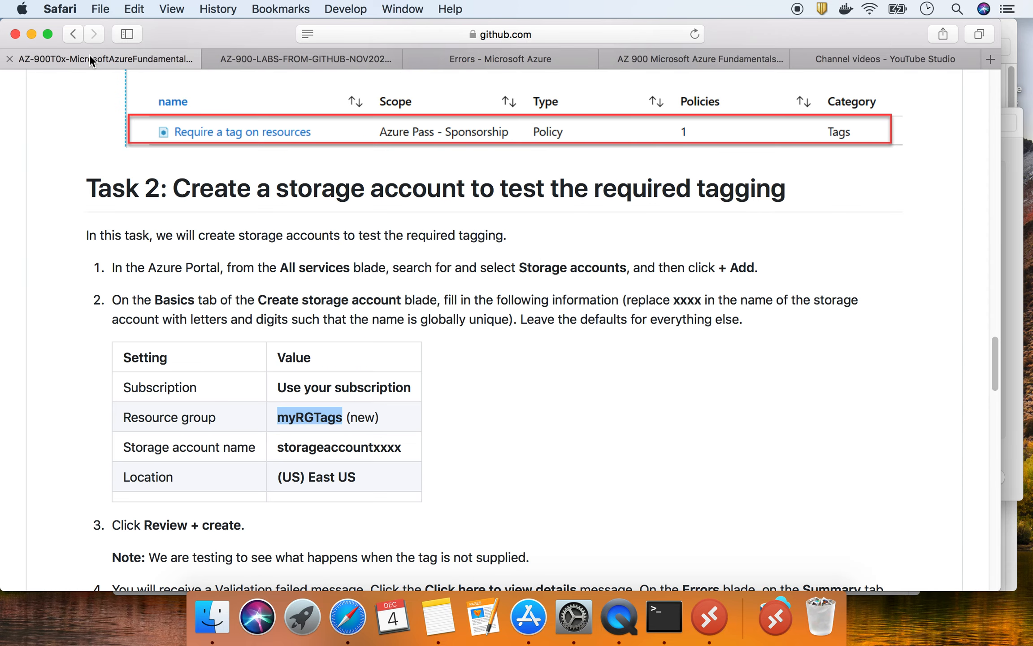
{"action": "scroll", "coordinate": [278, 307], "scroll_direction": "down", "scroll_amount": 3}
{"action": "scroll", "coordinate": [278, 308], "scroll_direction": "down", "scroll_amount": 2}
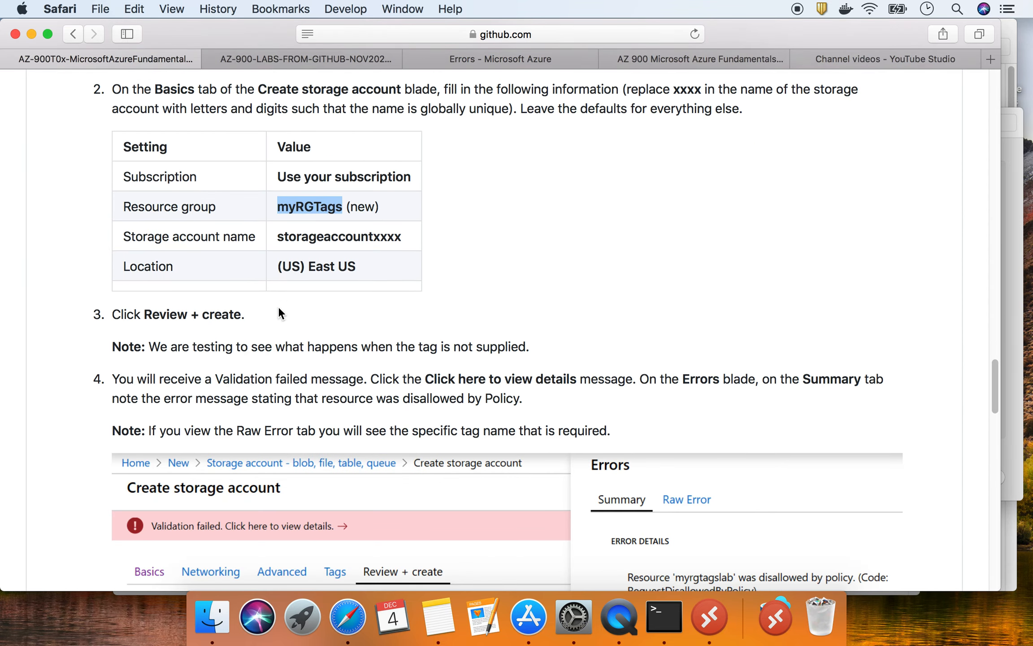
{"action": "scroll", "coordinate": [278, 314], "scroll_direction": "down", "scroll_amount": 15}
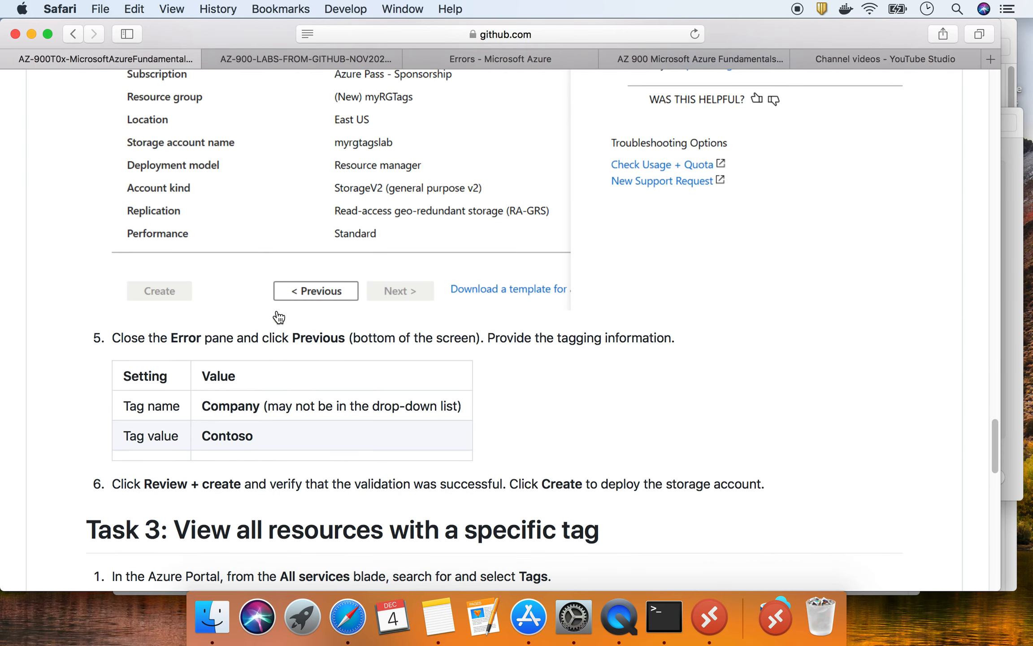
{"action": "scroll", "coordinate": [278, 316], "scroll_direction": "down", "scroll_amount": 1}
{"action": "scroll", "coordinate": [278, 310], "scroll_direction": "up", "scroll_amount": 1}
{"action": "left_click_drag", "start_coordinate": [202, 401], "coordinate": [256, 438]}
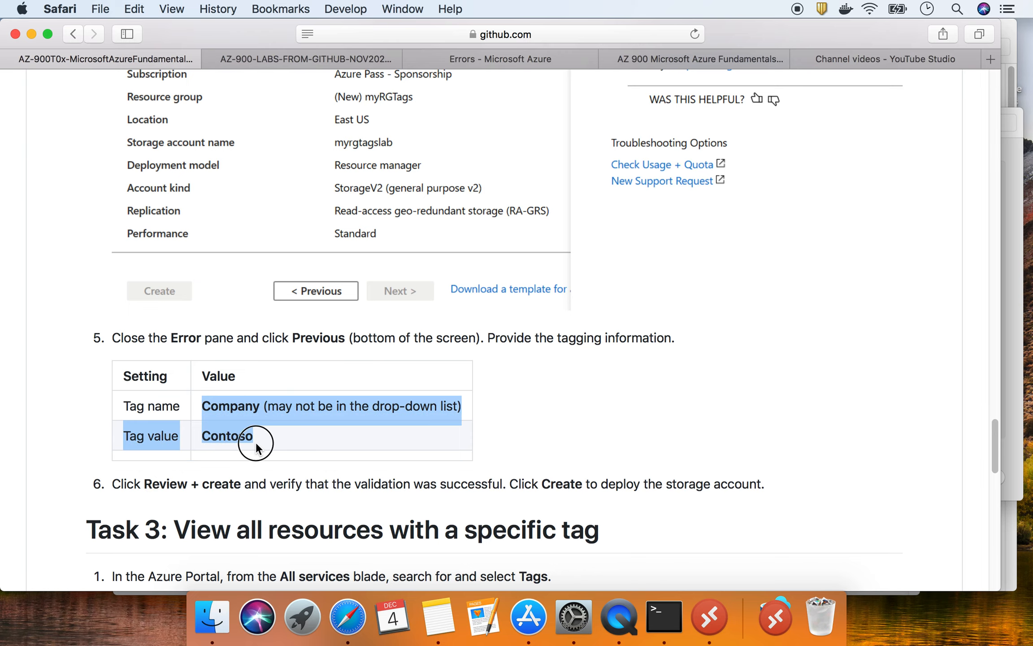
{"action": "left_click", "coordinate": [253, 443]}
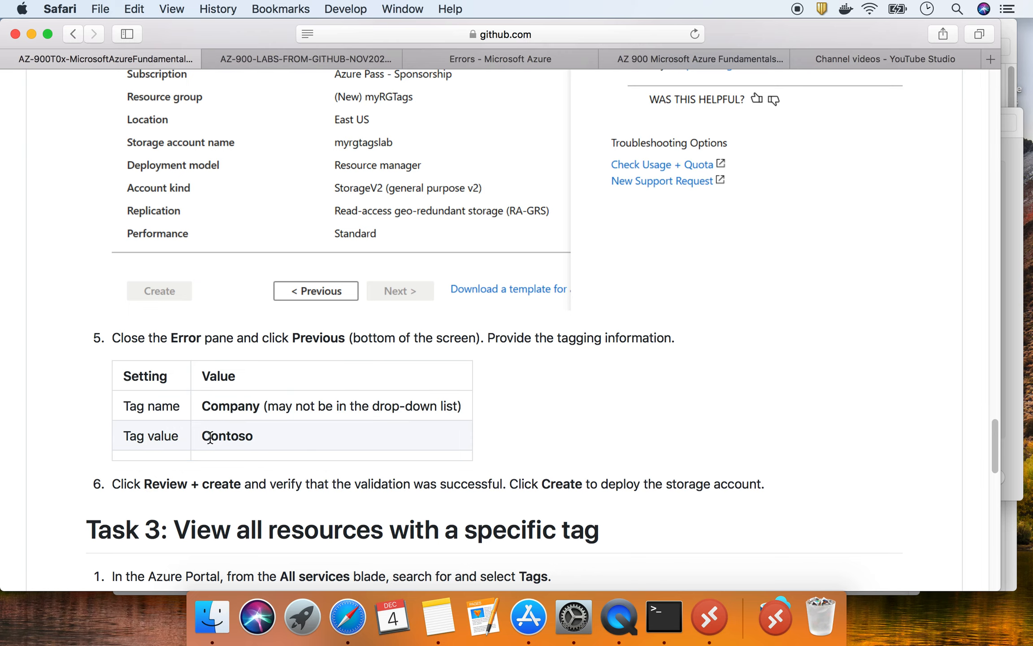
{"action": "left_click", "coordinate": [503, 61]}
- Start redeploying the failed storage account into myRGTags and look over the custom deployment form
{"action": "left_click", "coordinate": [415, 193]}
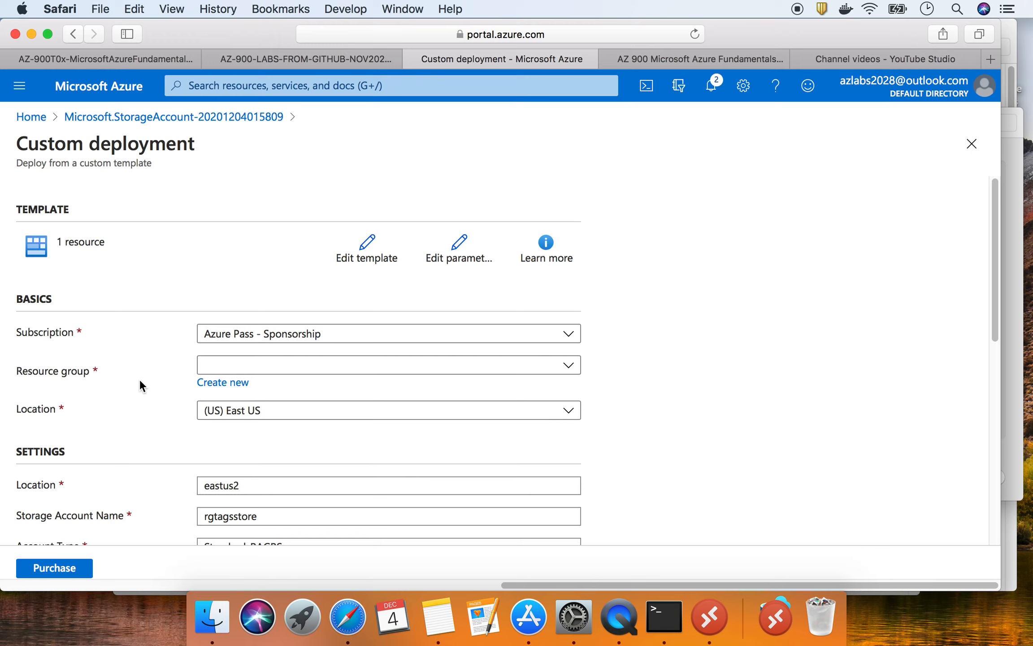
{"action": "left_click", "coordinate": [240, 365]}
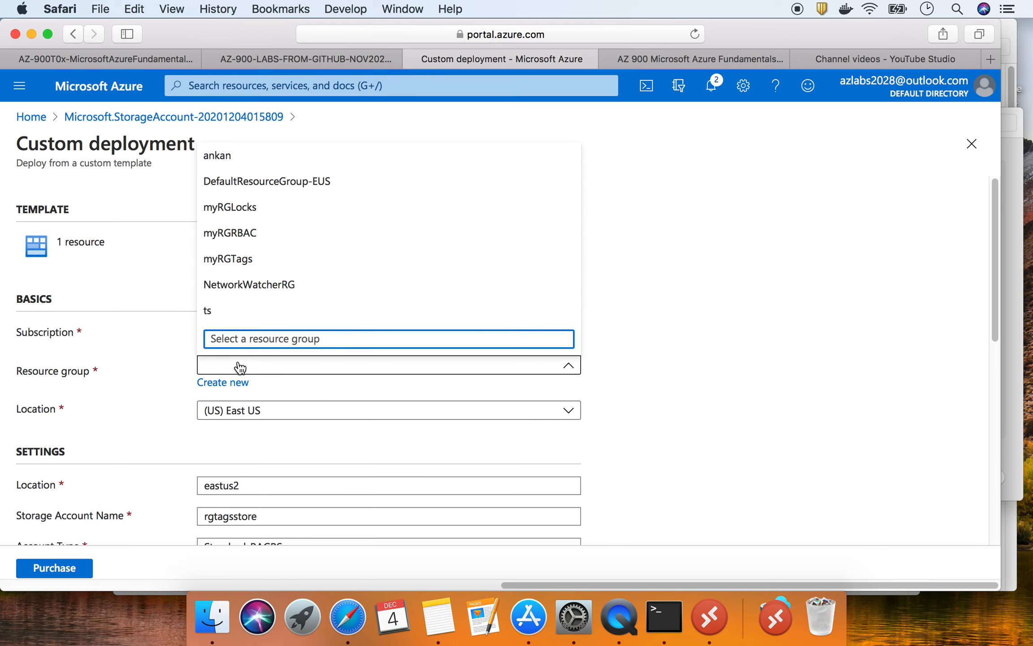
{"action": "left_click", "coordinate": [248, 260]}
{"action": "left_click", "coordinate": [171, 364]}
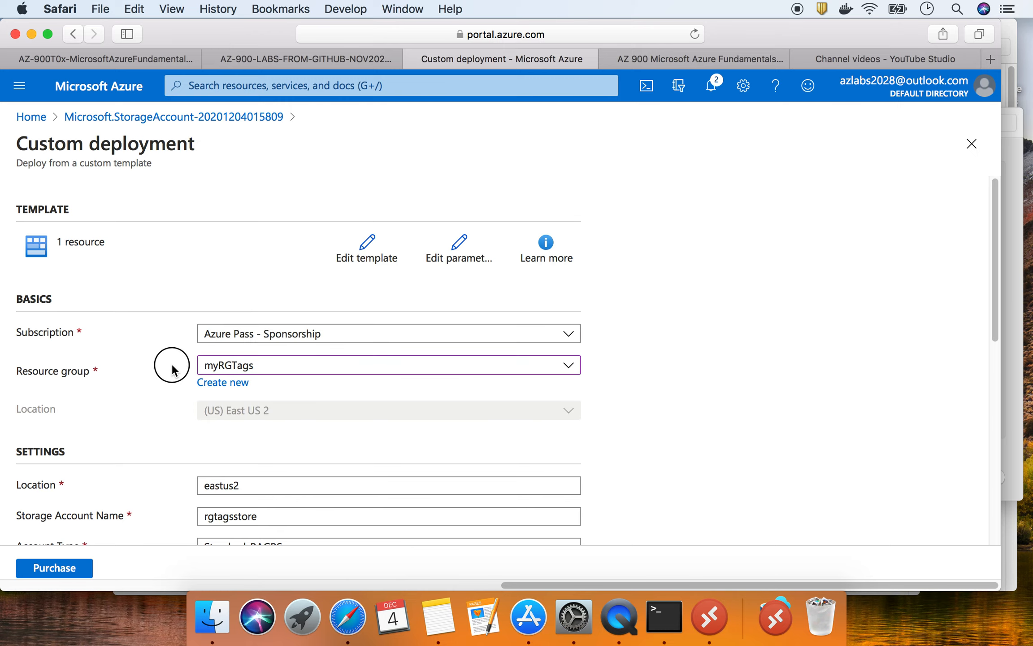
{"action": "scroll", "coordinate": [171, 366], "scroll_direction": "down", "scroll_amount": 5}
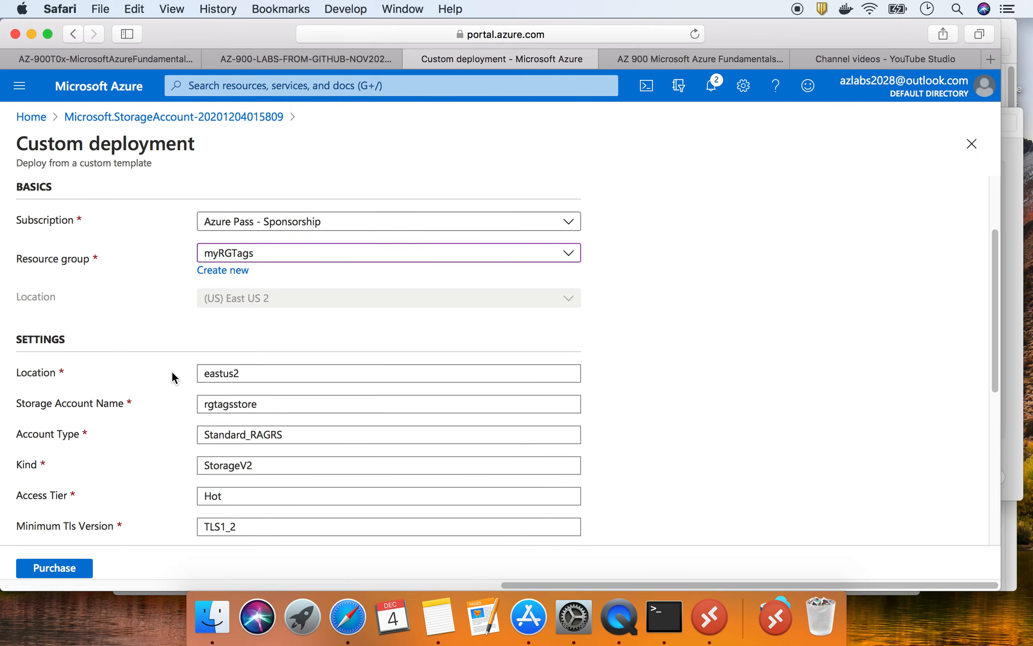
{"action": "scroll", "coordinate": [172, 372], "scroll_direction": "down", "scroll_amount": 8}
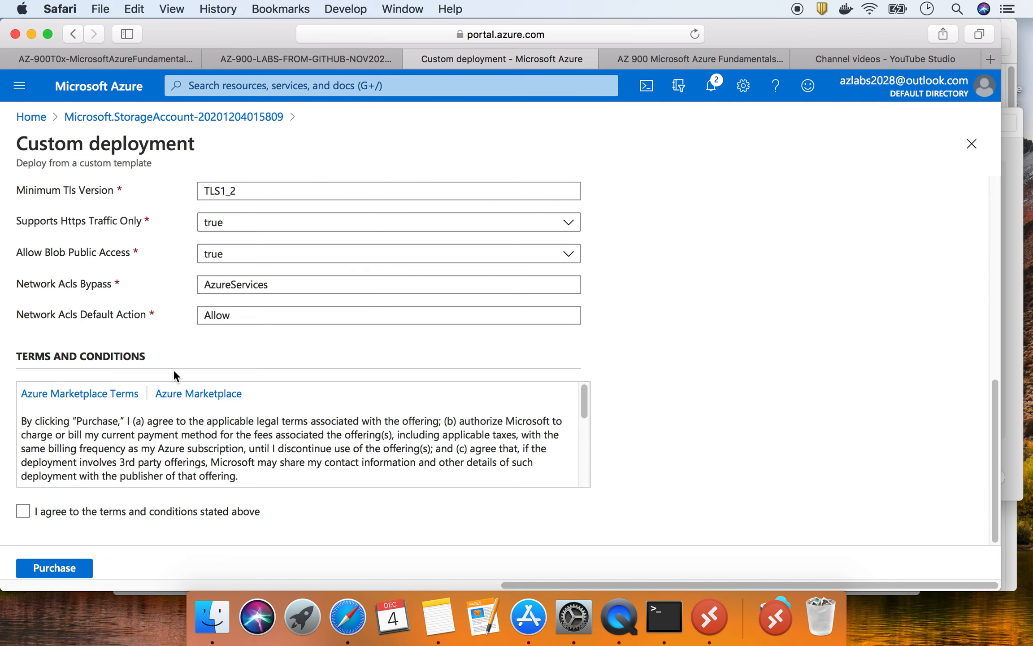
{"action": "scroll", "coordinate": [175, 370], "scroll_direction": "up", "scroll_amount": 6}
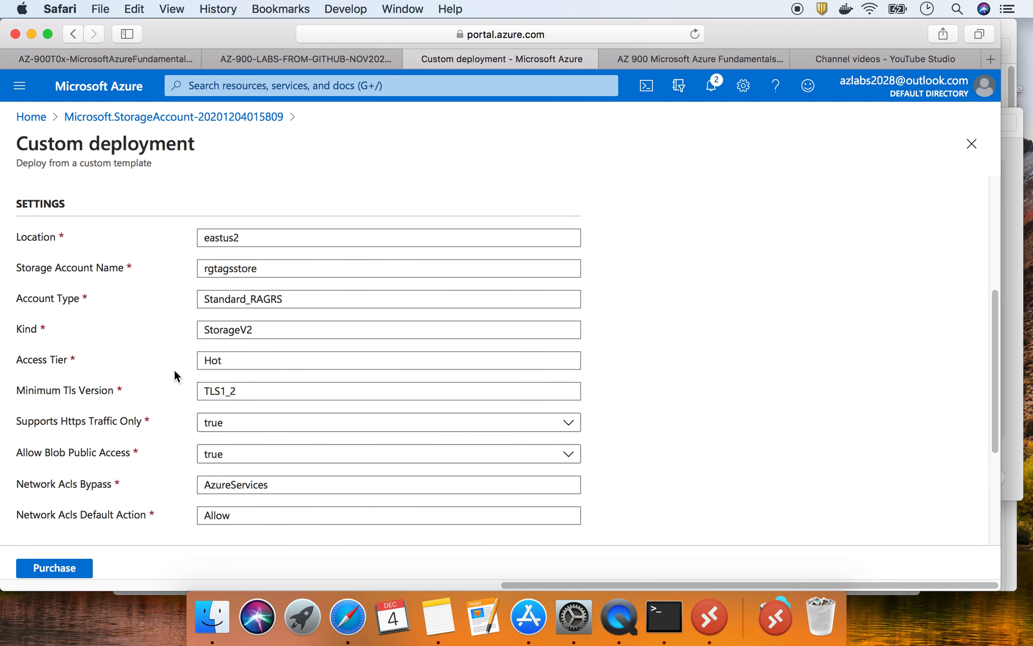
{"action": "scroll", "coordinate": [174, 376], "scroll_direction": "up", "scroll_amount": 1}
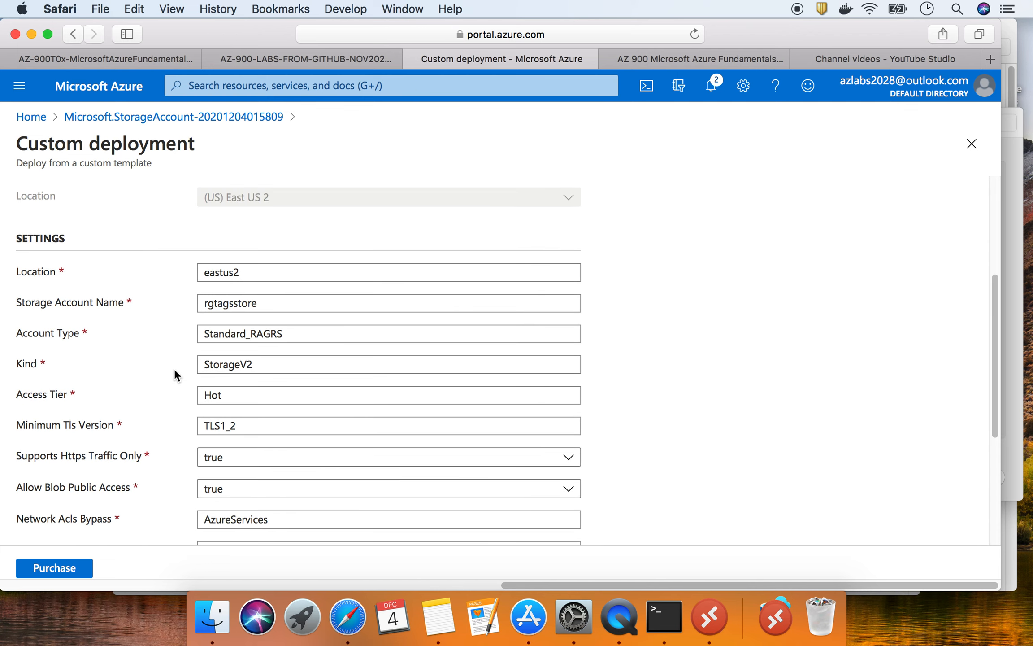
{"action": "scroll", "coordinate": [174, 369], "scroll_direction": "up", "scroll_amount": 3}
{"action": "scroll", "coordinate": [174, 369], "scroll_direction": "down", "scroll_amount": 2}
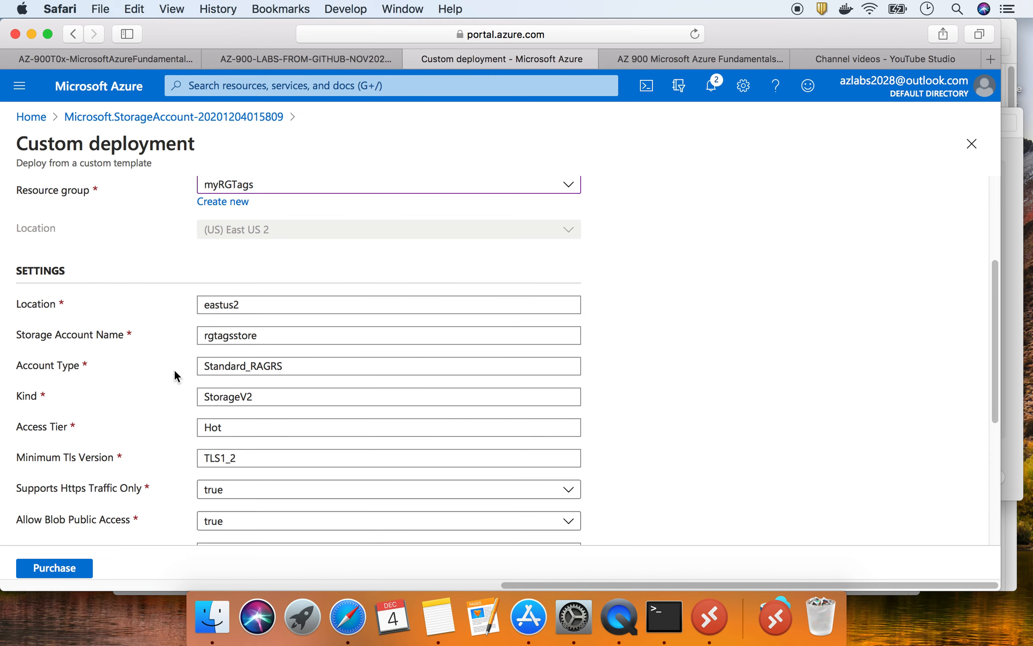
{"action": "scroll", "coordinate": [174, 368], "scroll_direction": "up", "scroll_amount": 4}
{"action": "scroll", "coordinate": [174, 367], "scroll_direction": "down", "scroll_amount": 10}
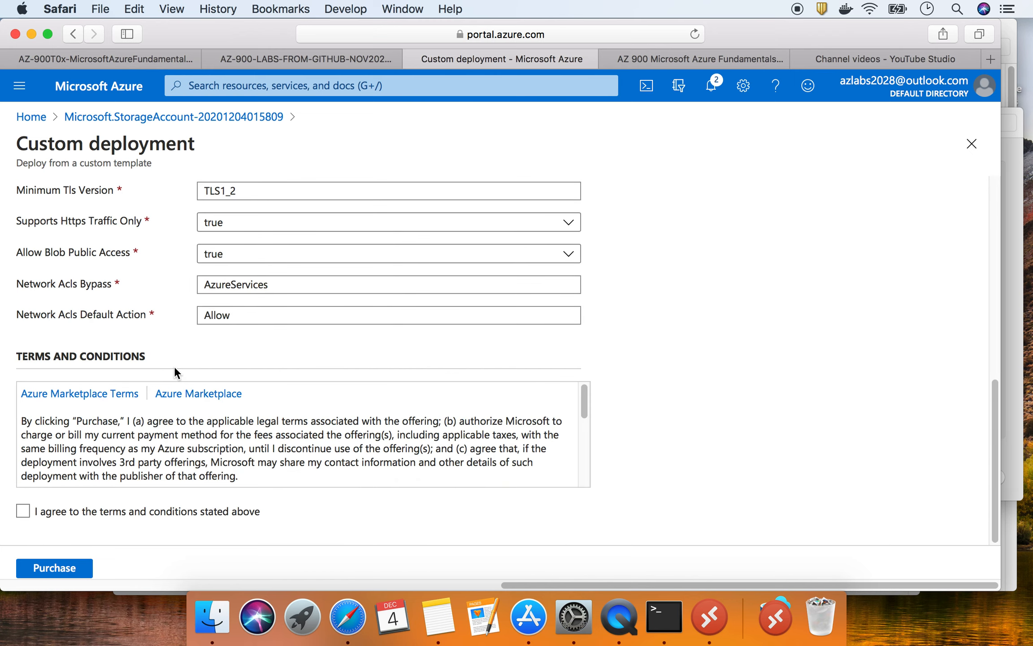
{"action": "scroll", "coordinate": [174, 372], "scroll_direction": "up", "scroll_amount": 10}
- Discard the unsaved redeployment and go to the Storage accounts list
{"action": "left_click", "coordinate": [28, 117]}
{"action": "left_click", "coordinate": [647, 331]}
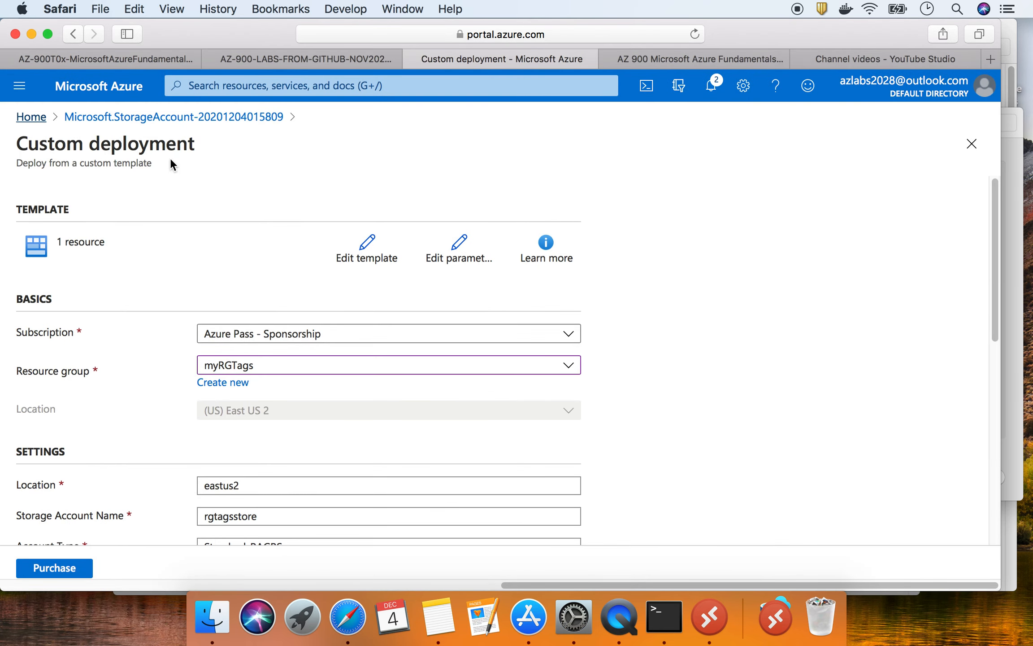
{"action": "left_click", "coordinate": [197, 207]}
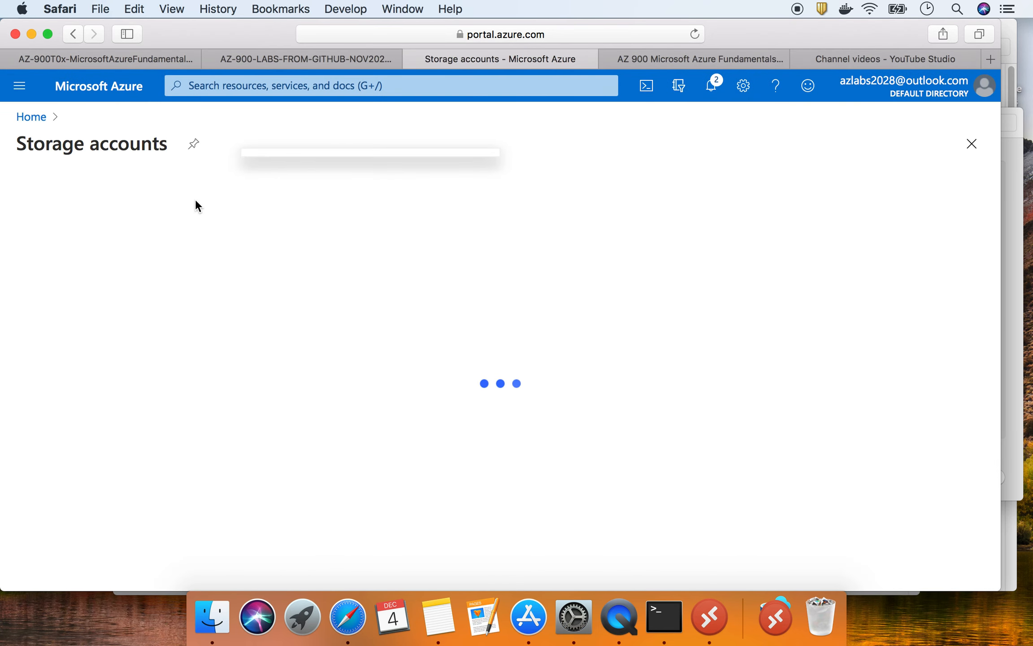
- Begin a new storage account in resource group myRGTags named tagteststore
{"action": "left_click", "coordinate": [48, 192]}
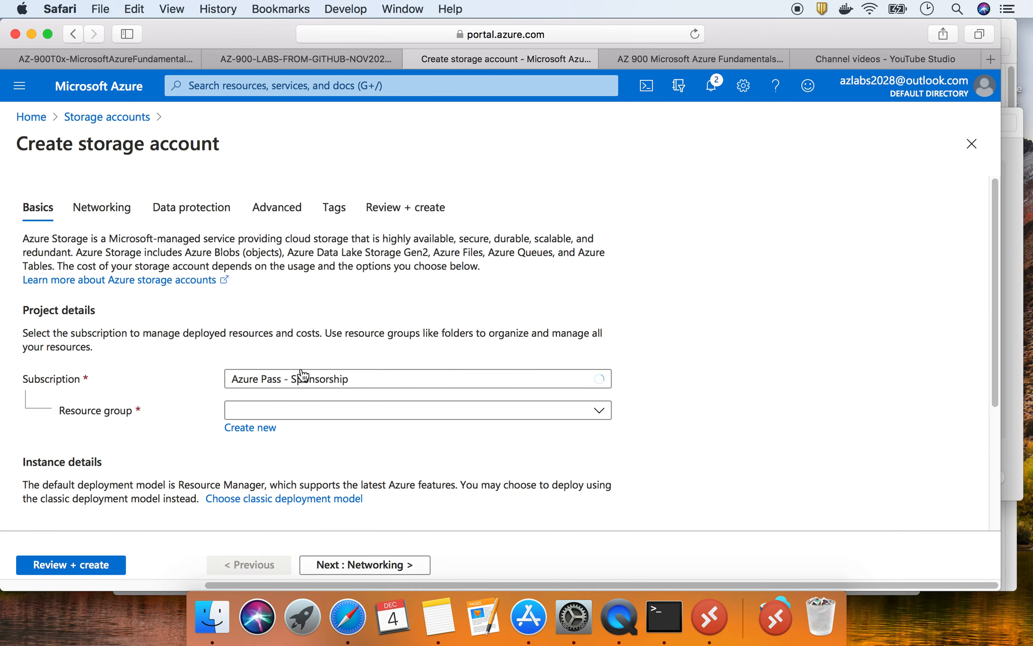
{"action": "left_click", "coordinate": [285, 415]}
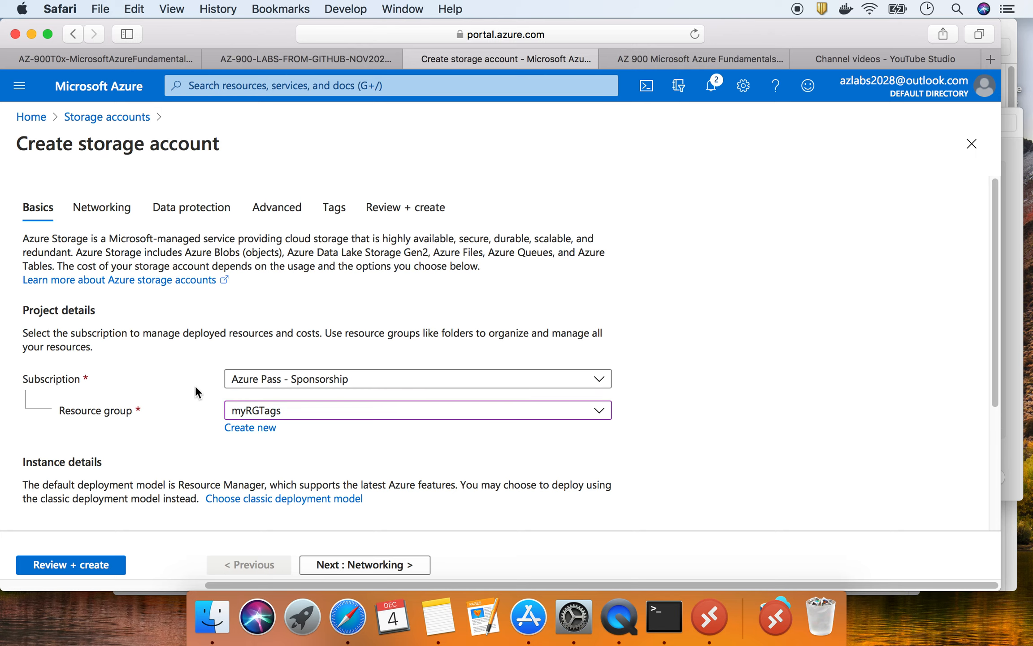
{"action": "scroll", "coordinate": [196, 389], "scroll_direction": "down", "scroll_amount": 5}
{"action": "left_click", "coordinate": [242, 353]}
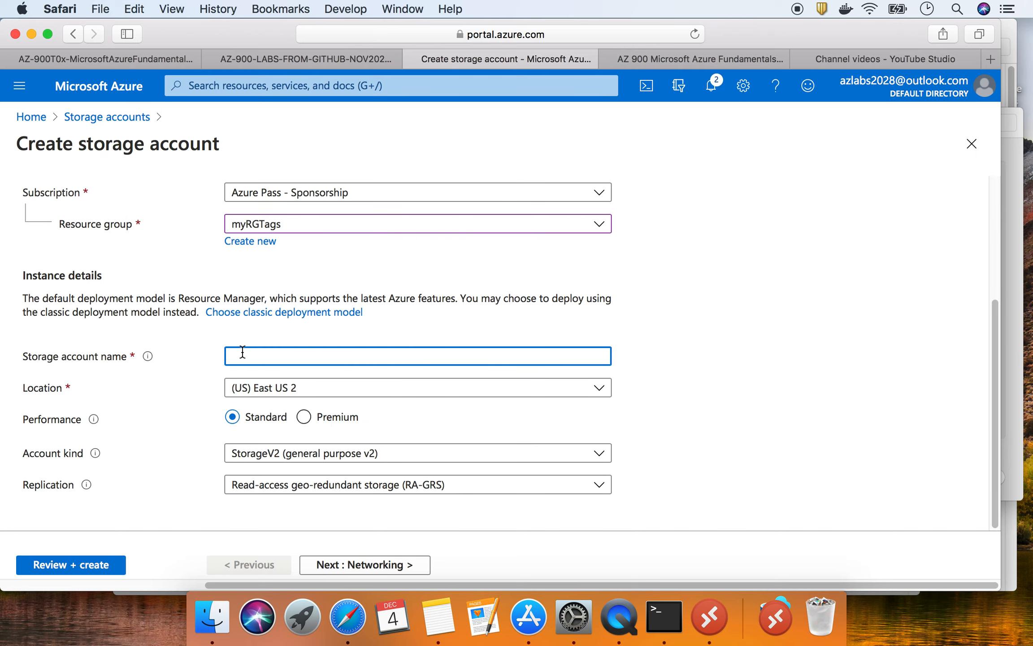
{"action": "type", "text": "tagteststore"}
- Advance past the Networking, Data protection and Advanced pages to the Tags step
{"action": "left_click", "coordinate": [364, 566]}
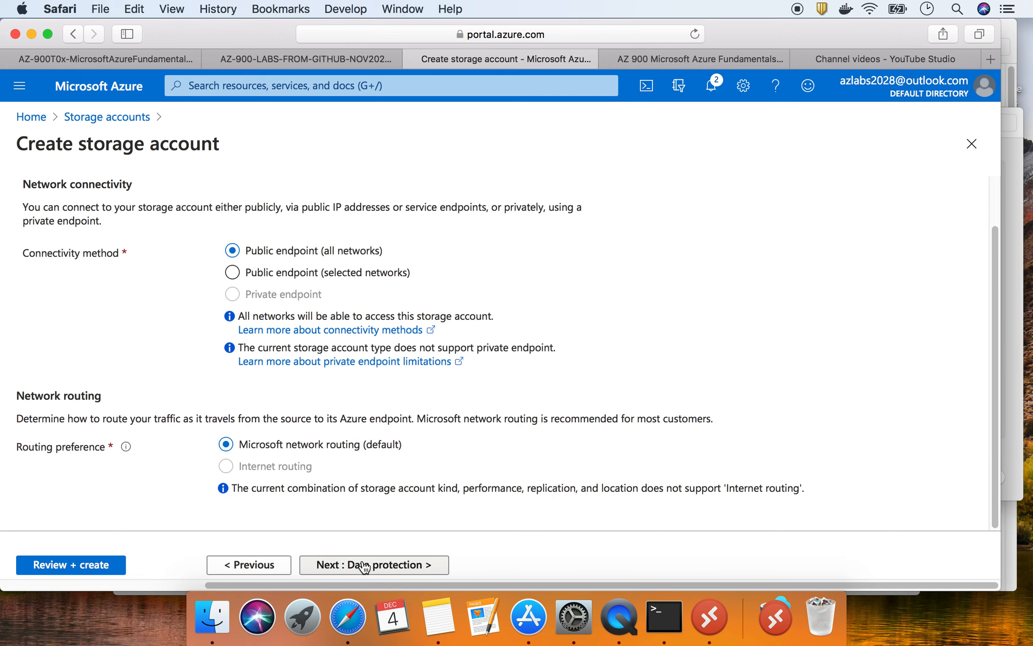
{"action": "left_click", "coordinate": [397, 567]}
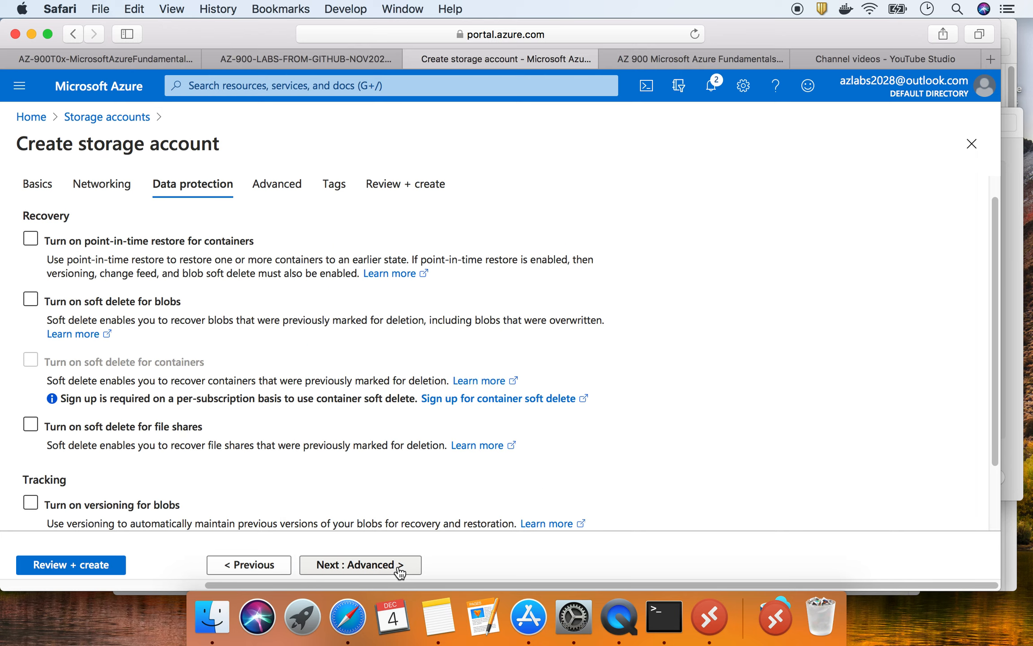
{"action": "left_click", "coordinate": [399, 570]}
{"action": "left_click", "coordinate": [375, 568]}
- Add tag Company with value AzLabs to tagteststore, then run Review + create until validation passes
{"action": "left_click", "coordinate": [118, 339]}
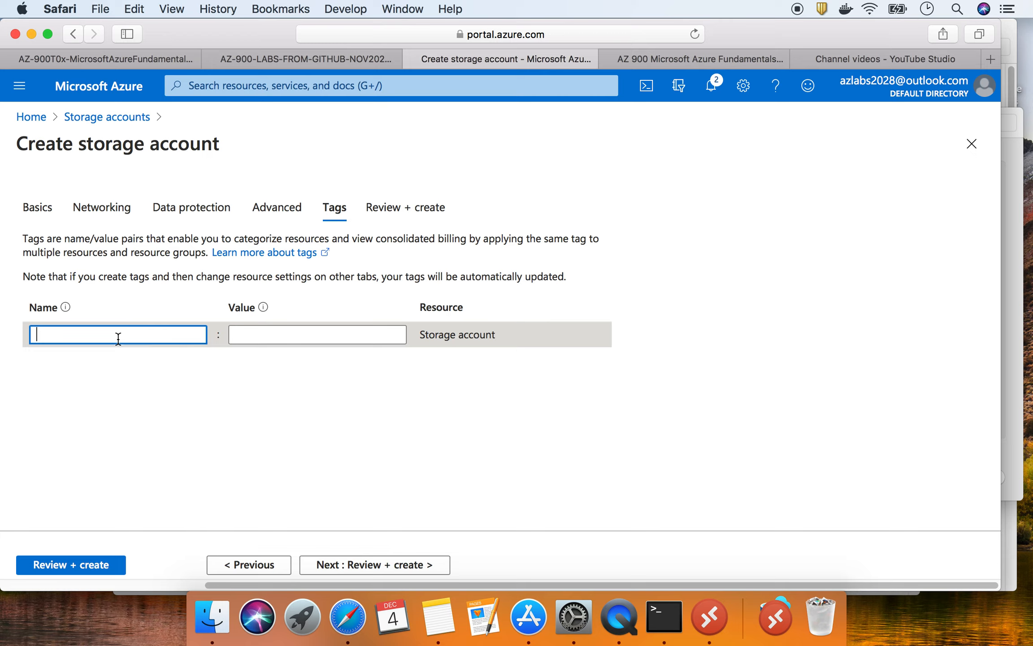
{"action": "type", "text": "Ci"}
{"action": "type", "text": "om"}
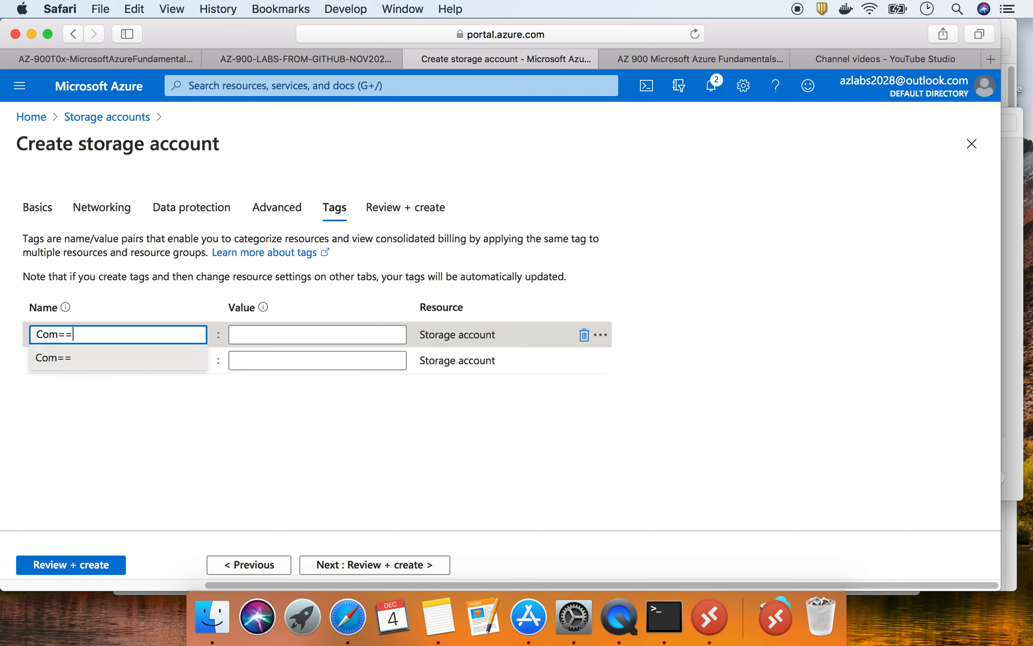
{"action": "type", "text": "=="}
{"action": "key", "text": "BackSpace"}
{"action": "type", "text": "pany"}
{"action": "key", "text": "Tab"}
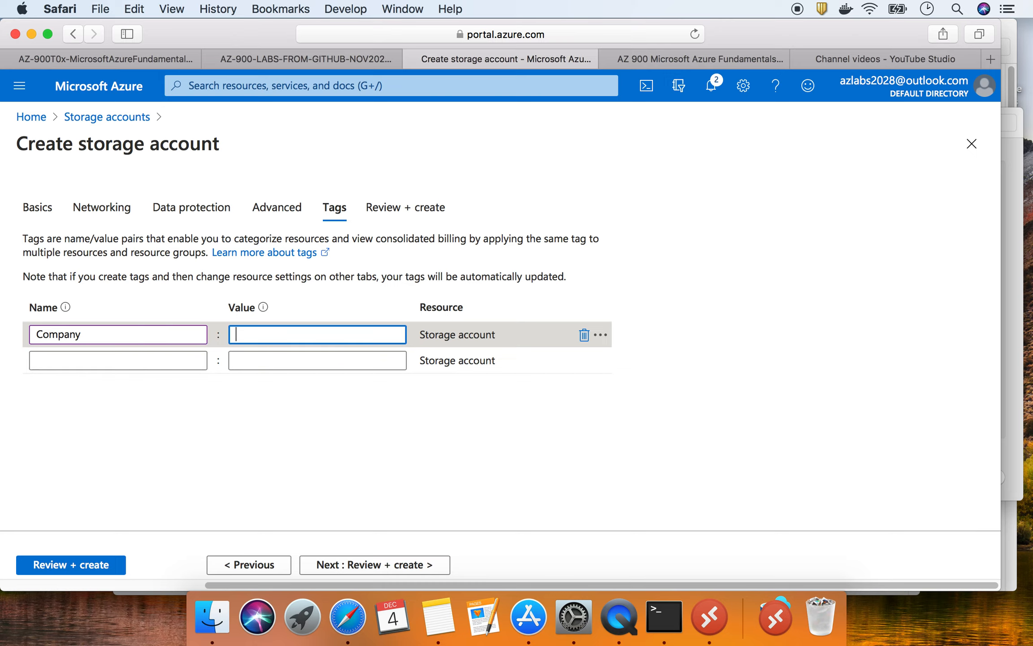
{"action": "type", "text": "AzLabs"}
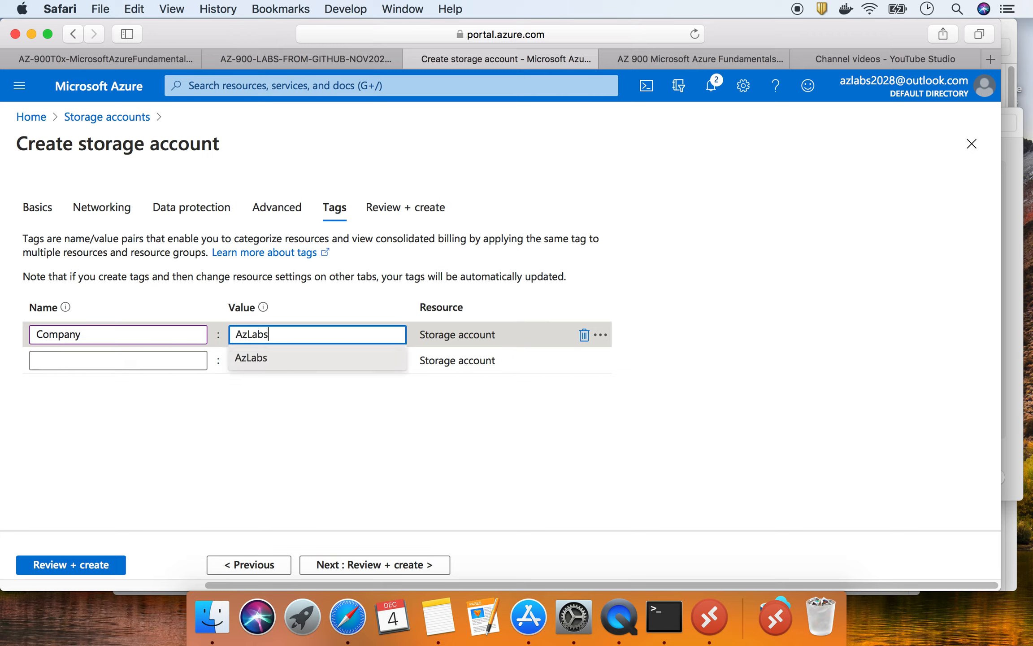
{"action": "left_click", "coordinate": [240, 397]}
{"action": "left_click", "coordinate": [92, 569]}
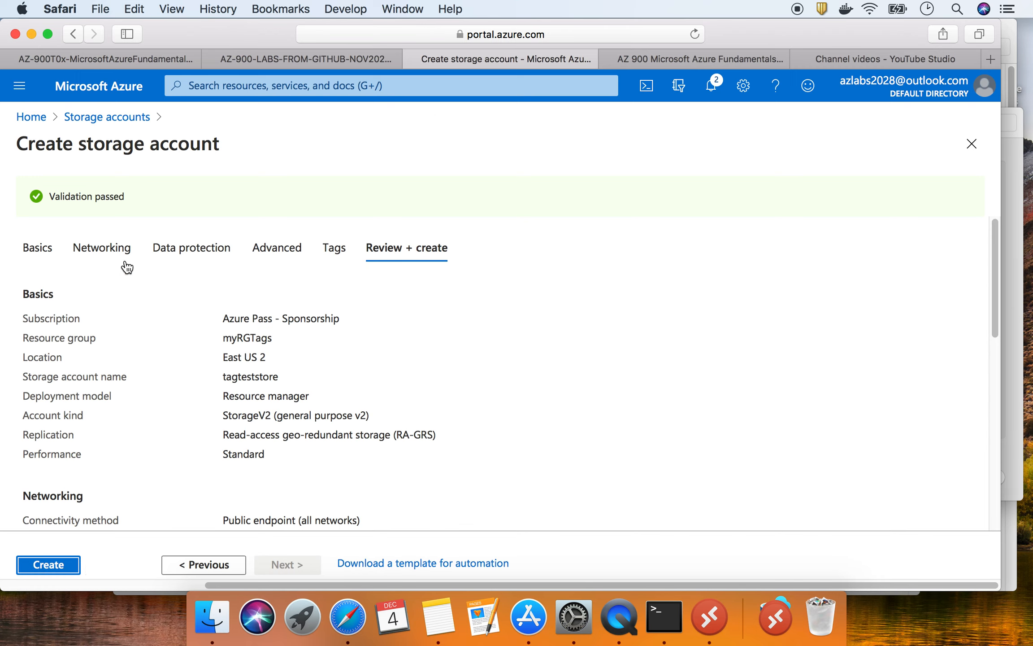
- Create tagteststore, watch its deployment progress in Notifications, then return to the GitHub lab
{"action": "left_click", "coordinate": [49, 565]}
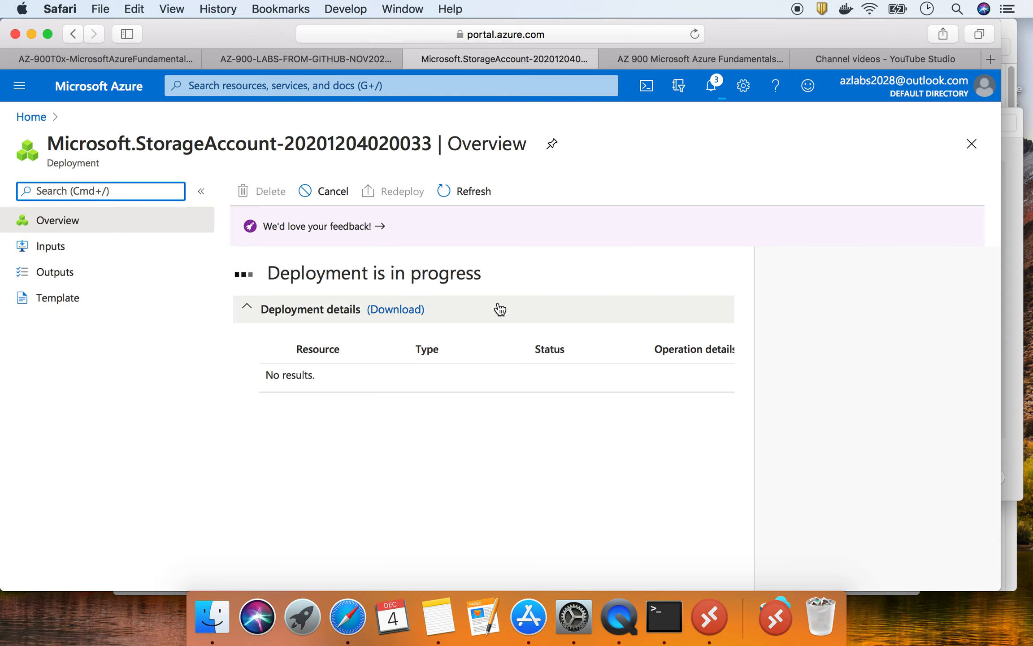
{"action": "left_click", "coordinate": [715, 94]}
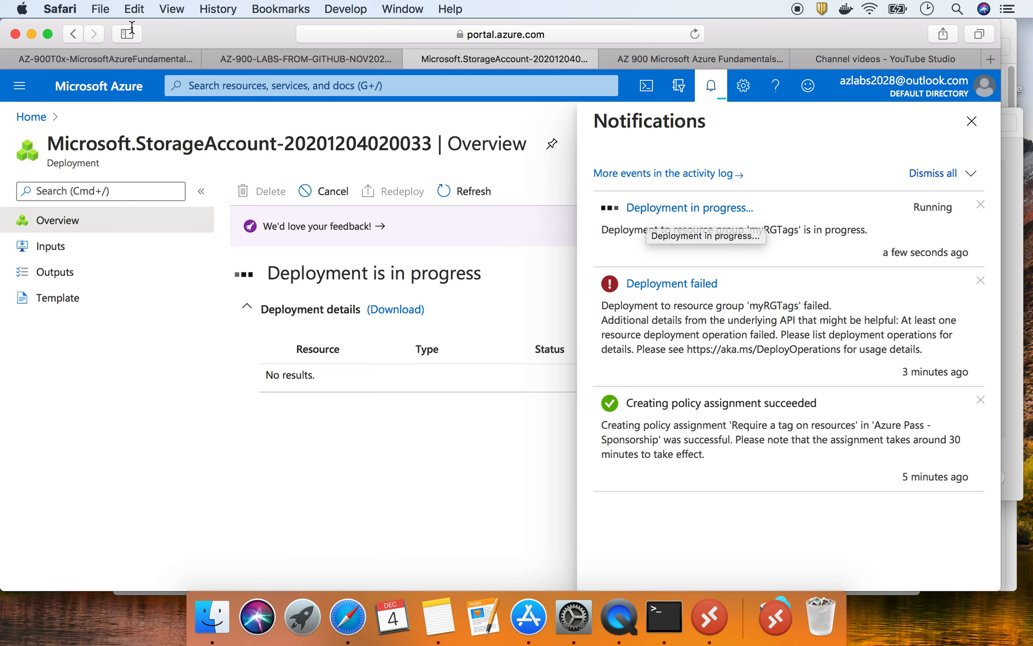
{"action": "left_click", "coordinate": [124, 58]}
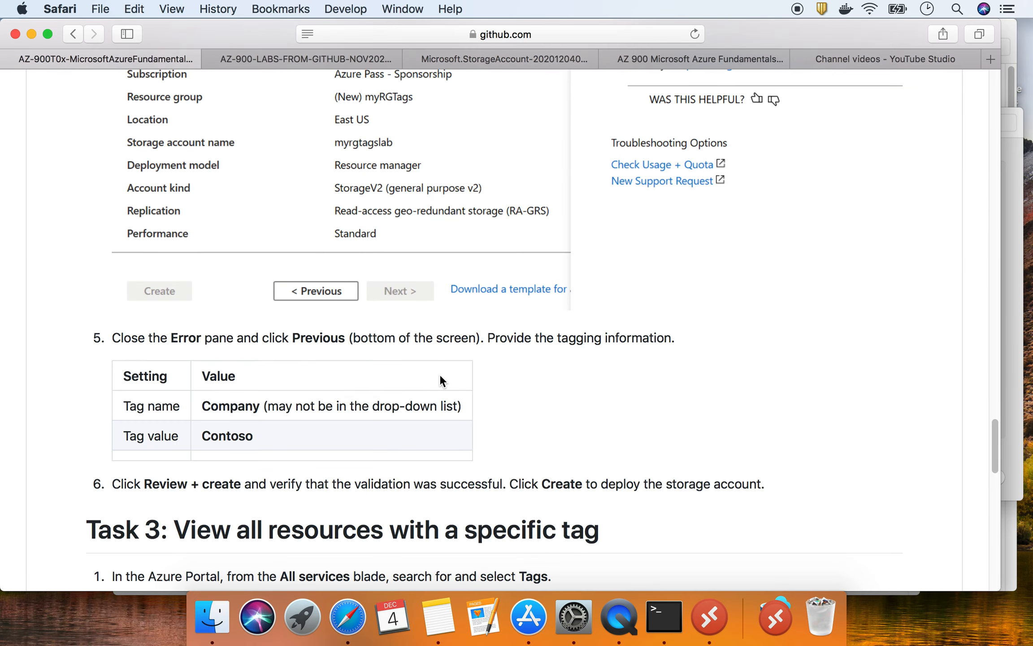
- Read Task 3 on viewing resources by tag, then open the deployed tagteststore account via Go to resource
{"action": "scroll", "coordinate": [439, 374], "scroll_direction": "down", "scroll_amount": 10}
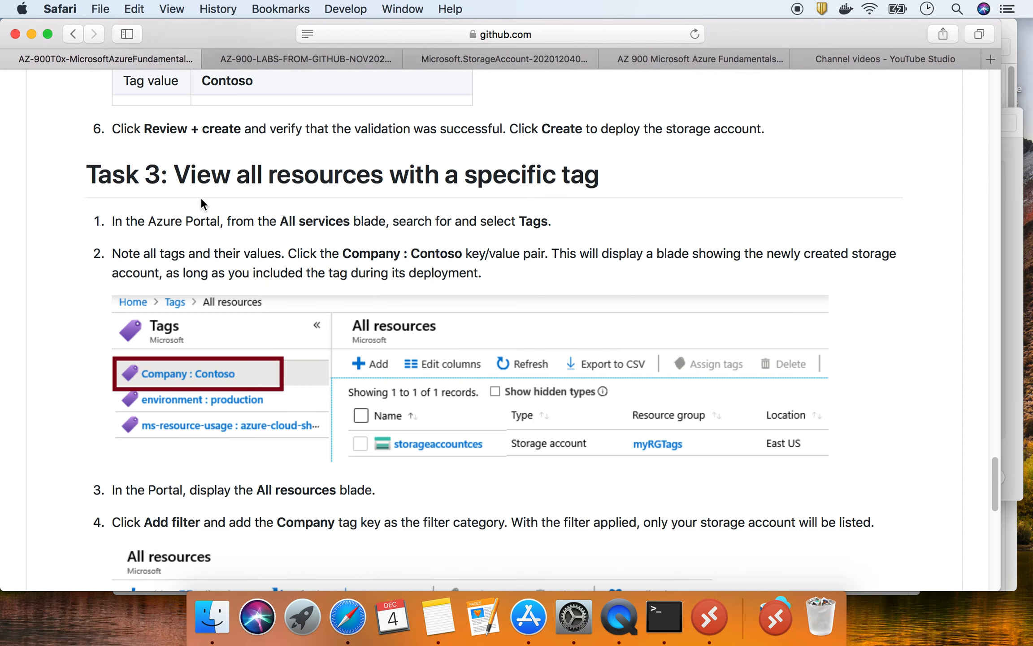
{"action": "scroll", "coordinate": [202, 197], "scroll_direction": "up", "scroll_amount": 7}
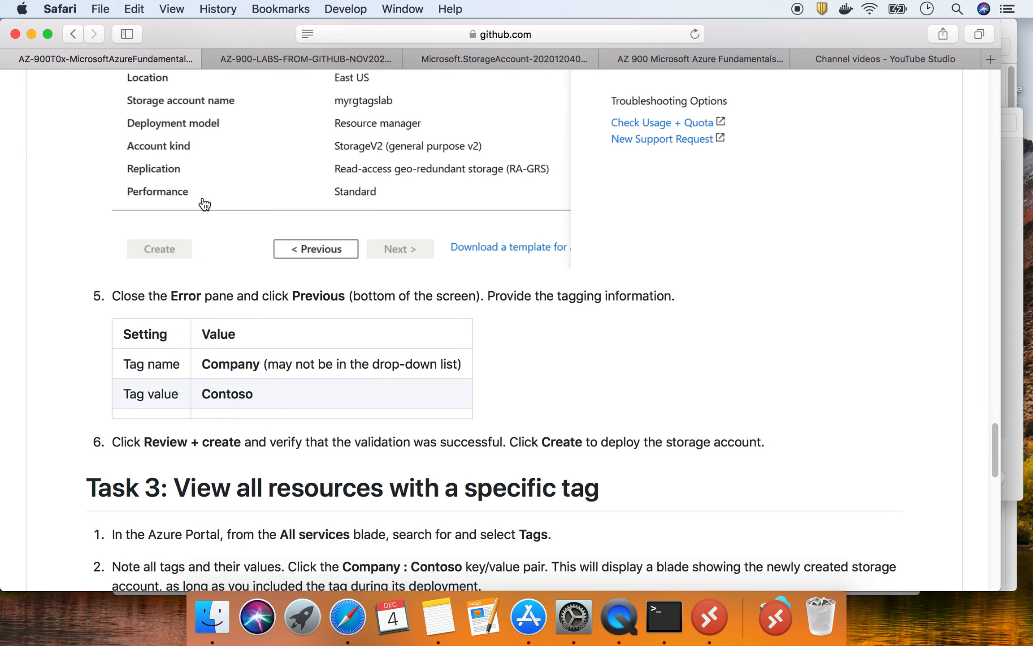
{"action": "scroll", "coordinate": [204, 204], "scroll_direction": "down", "scroll_amount": 3}
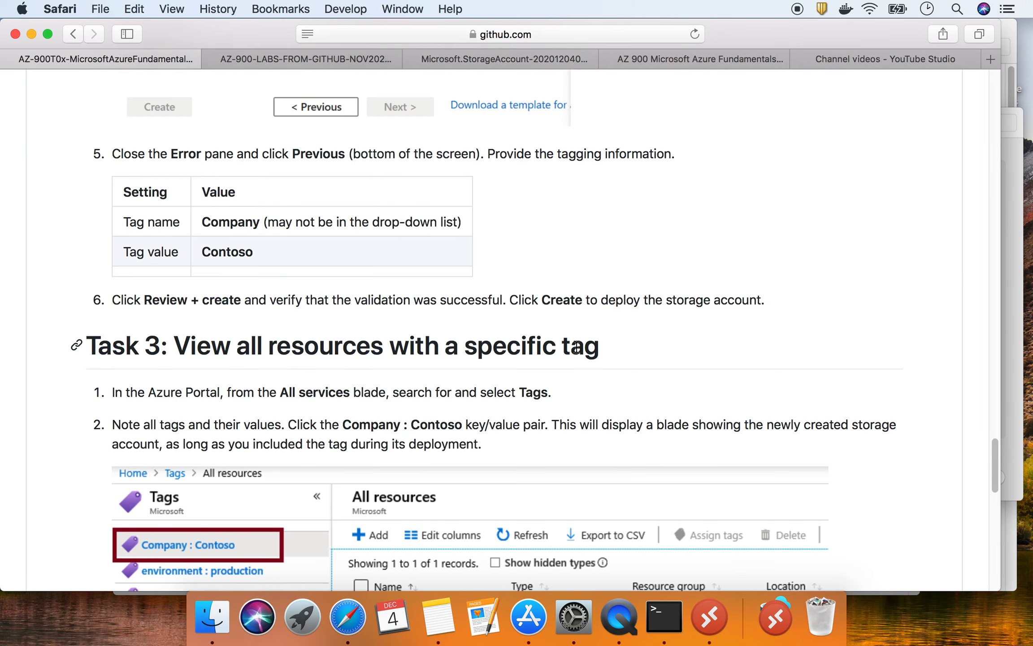
{"action": "scroll", "coordinate": [577, 347], "scroll_direction": "down", "scroll_amount": 2}
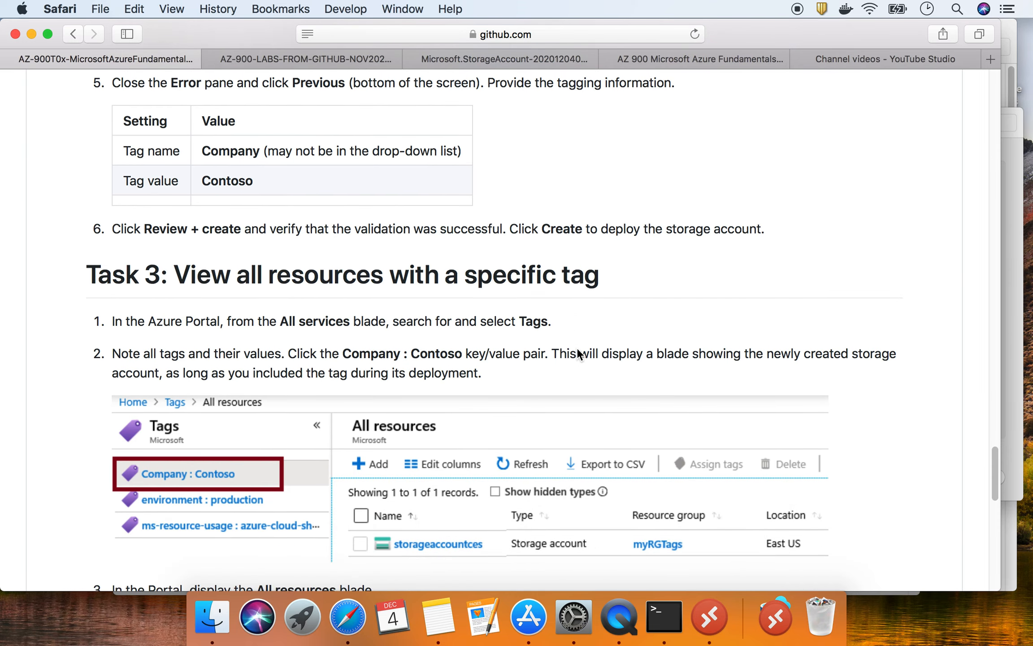
{"action": "scroll", "coordinate": [576, 347], "scroll_direction": "down", "scroll_amount": 5}
{"action": "scroll", "coordinate": [410, 388], "scroll_direction": "down", "scroll_amount": 4}
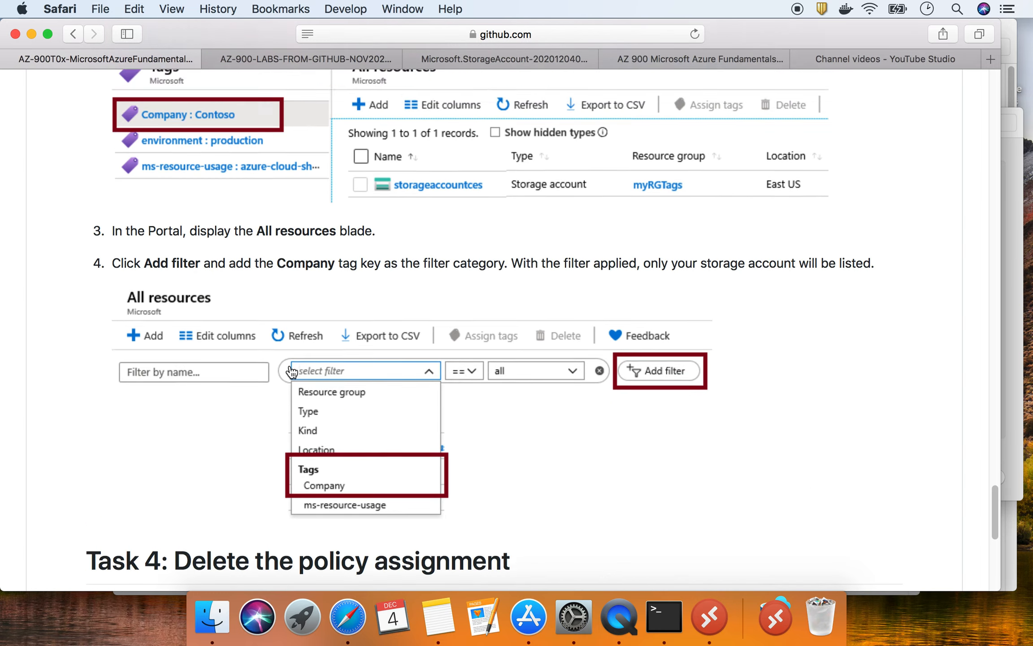
{"action": "scroll", "coordinate": [188, 300], "scroll_direction": "up", "scroll_amount": 10}
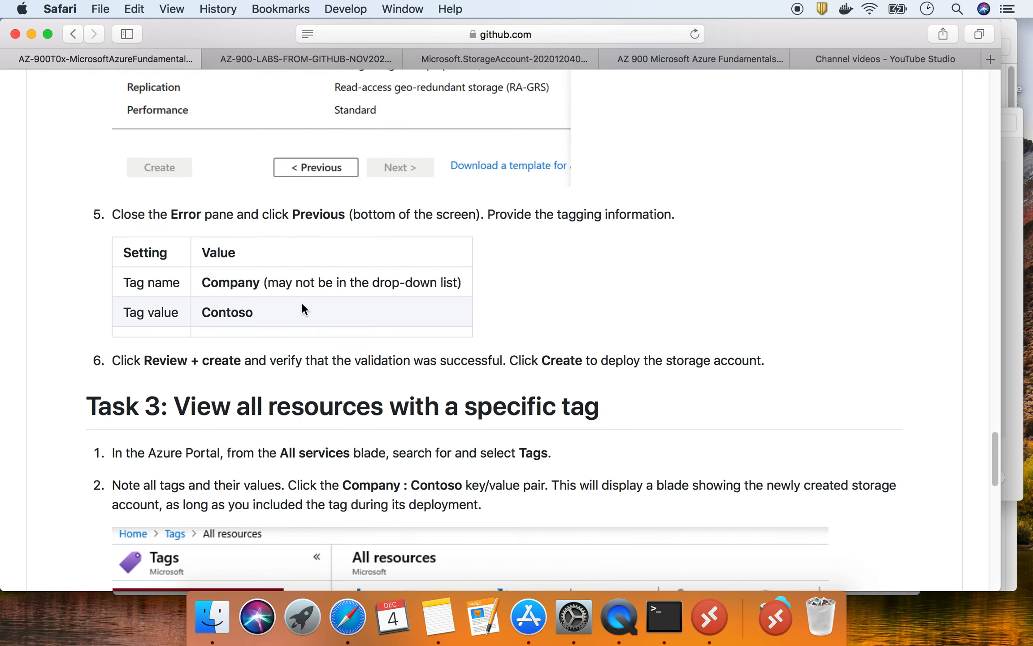
{"action": "scroll", "coordinate": [178, 469], "scroll_direction": "down", "scroll_amount": 2}
{"action": "scroll", "coordinate": [178, 469], "scroll_direction": "down", "scroll_amount": 6}
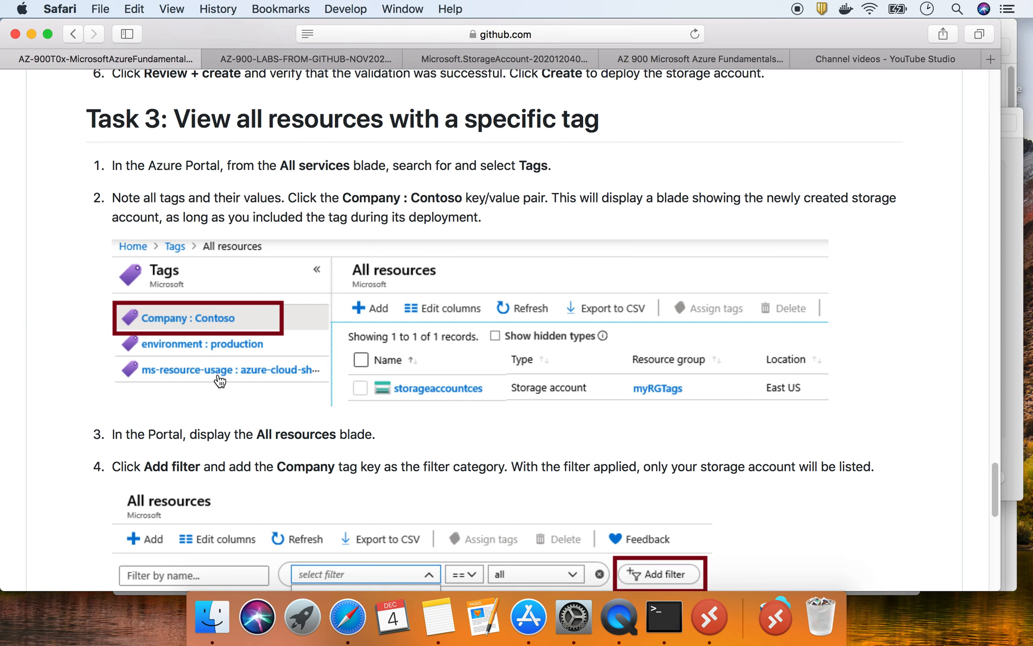
{"action": "scroll", "coordinate": [326, 394], "scroll_direction": "up", "scroll_amount": 15}
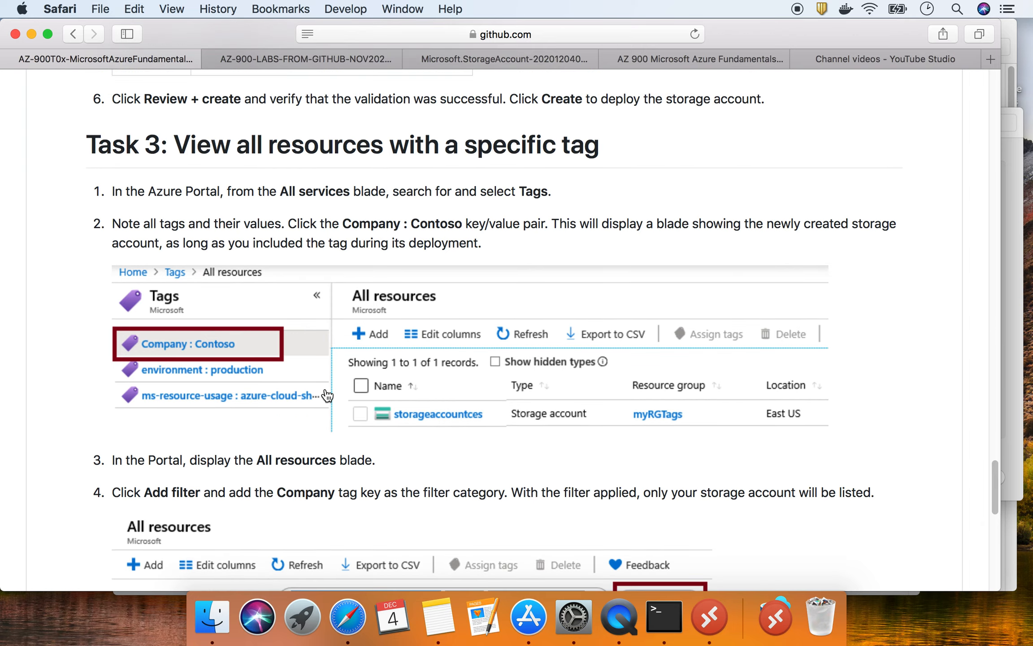
{"action": "scroll", "coordinate": [325, 381], "scroll_direction": "down", "scroll_amount": 2}
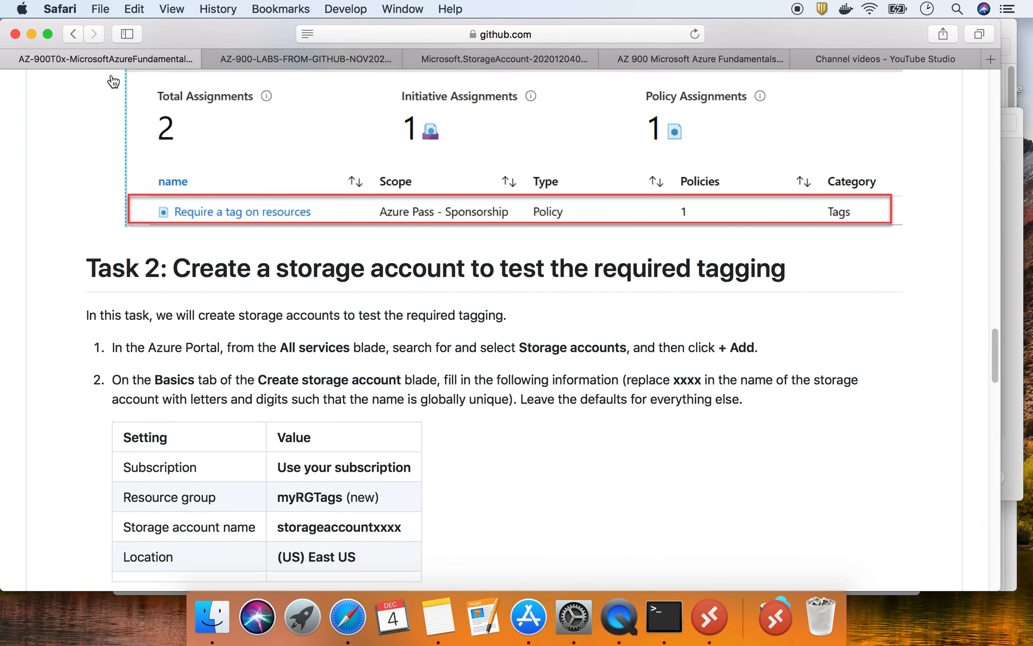
{"action": "left_click", "coordinate": [451, 60]}
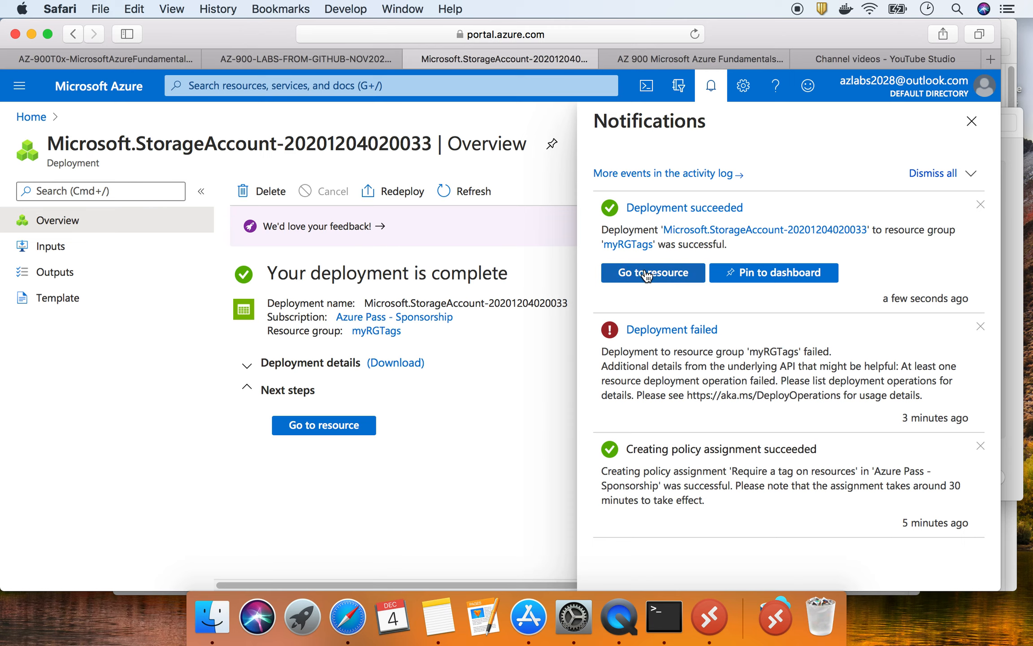
{"action": "left_click", "coordinate": [672, 276]}
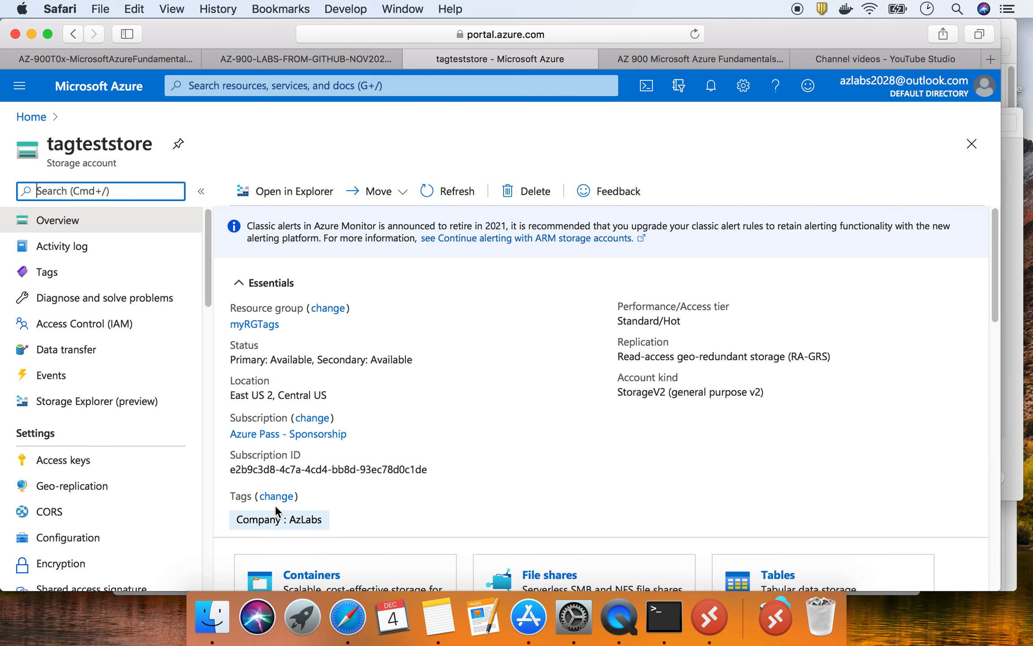
- Confirm tagteststore carries Company : AzLabs on its Tags page, then switch to the GitHub lab
{"action": "left_click_drag", "start_coordinate": [300, 497], "coordinate": [232, 497]}
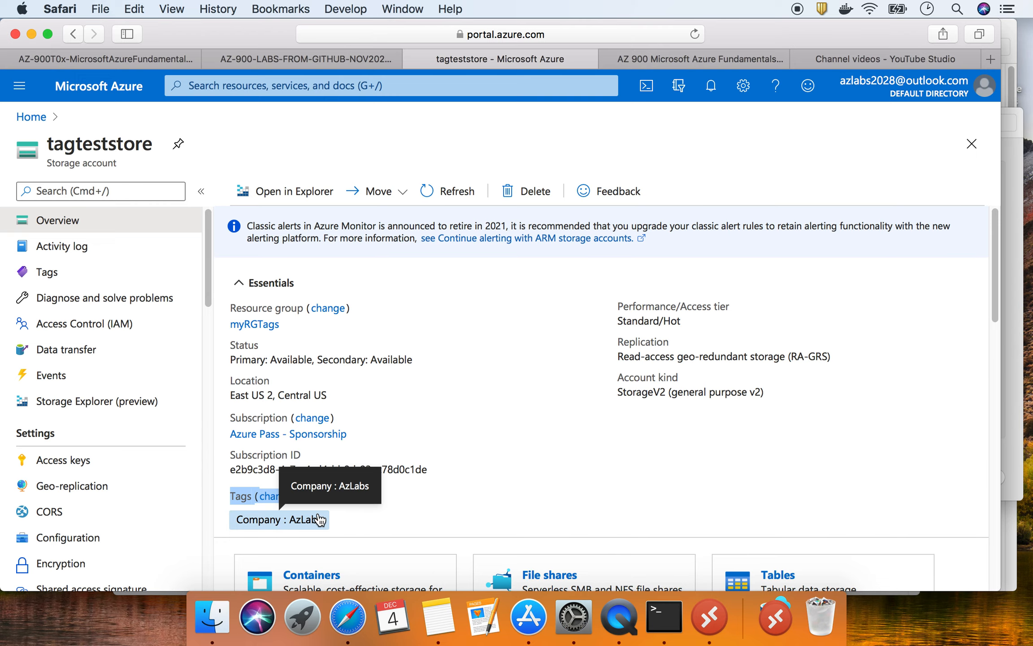
{"action": "left_click", "coordinate": [49, 273]}
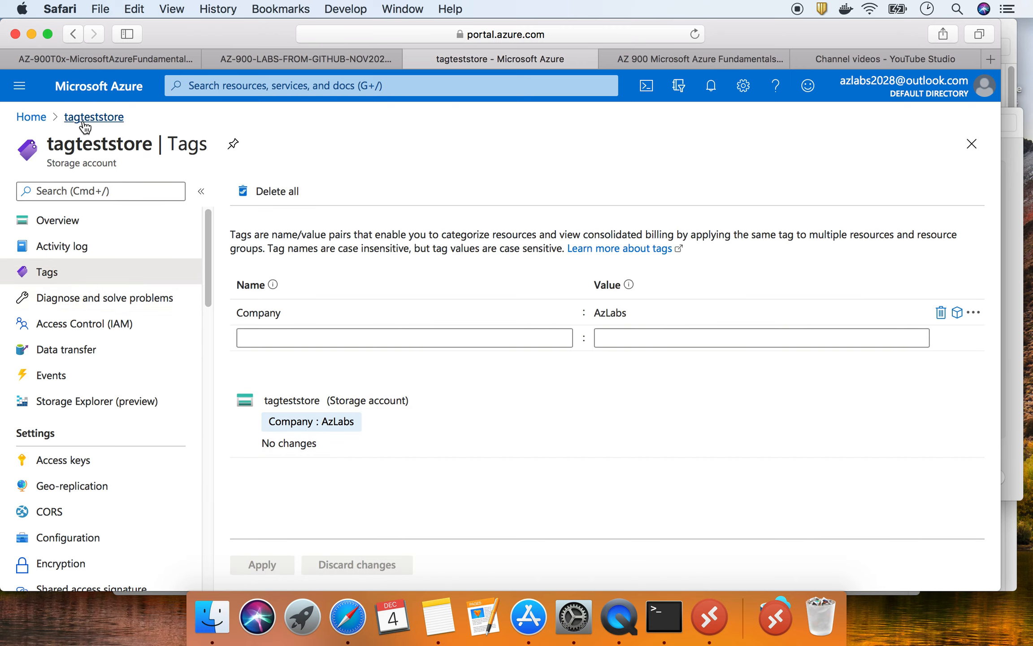
{"action": "left_click", "coordinate": [143, 59]}
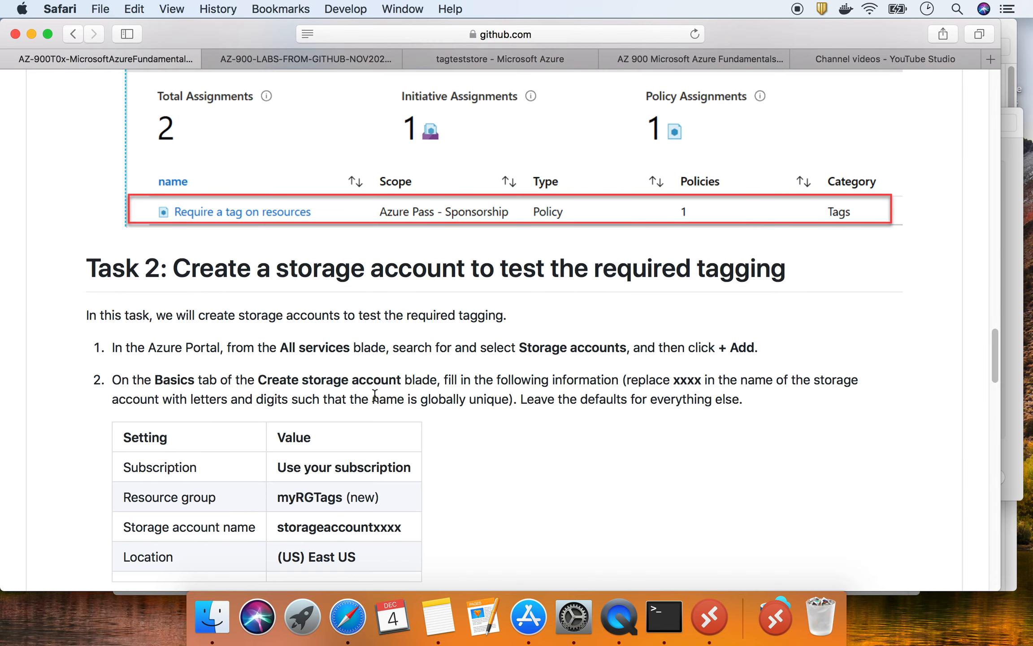
- Read Task 3's All services steps for finding tagged resources, then return to tagteststore's tags in Azure
{"action": "scroll", "coordinate": [374, 394], "scroll_direction": "down", "scroll_amount": 15}
{"action": "scroll", "coordinate": [374, 395], "scroll_direction": "down", "scroll_amount": 10}
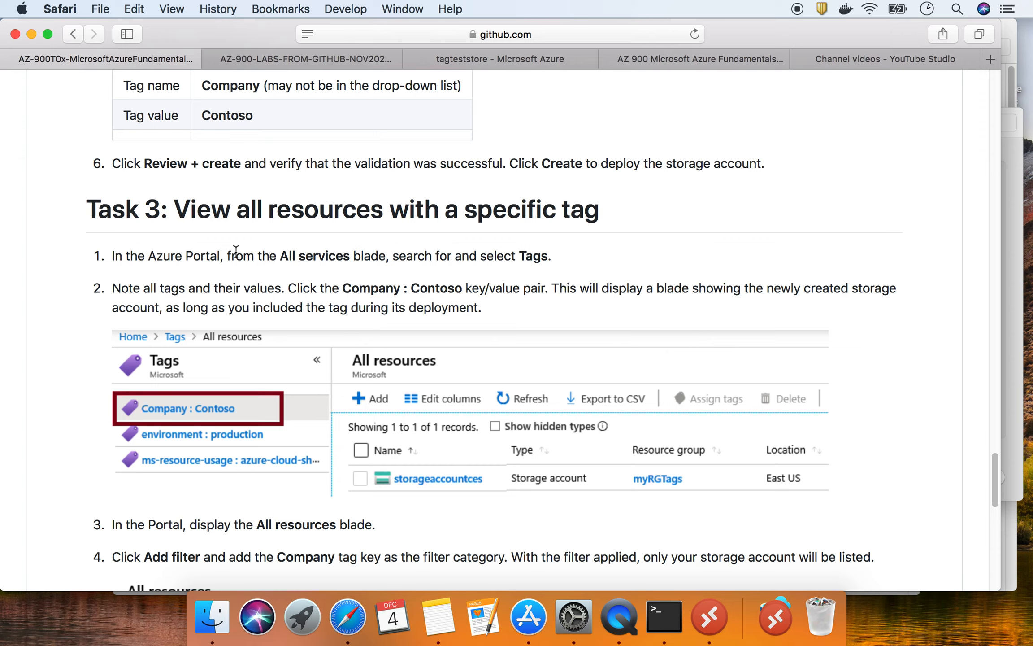
{"action": "left_click_drag", "start_coordinate": [281, 251], "coordinate": [340, 253]}
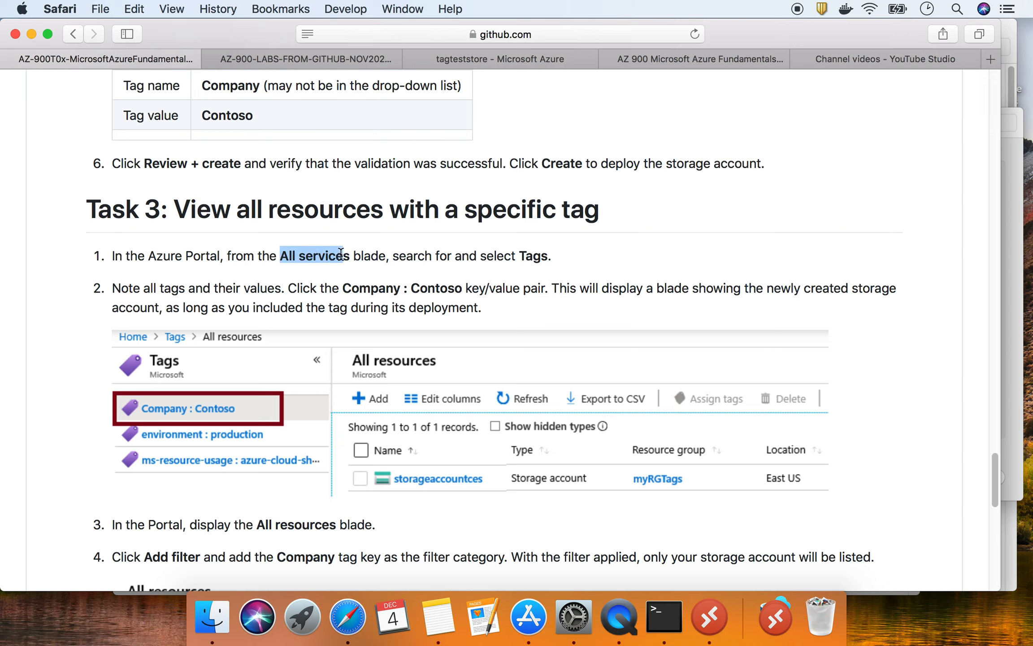
{"action": "left_click", "coordinate": [526, 248]}
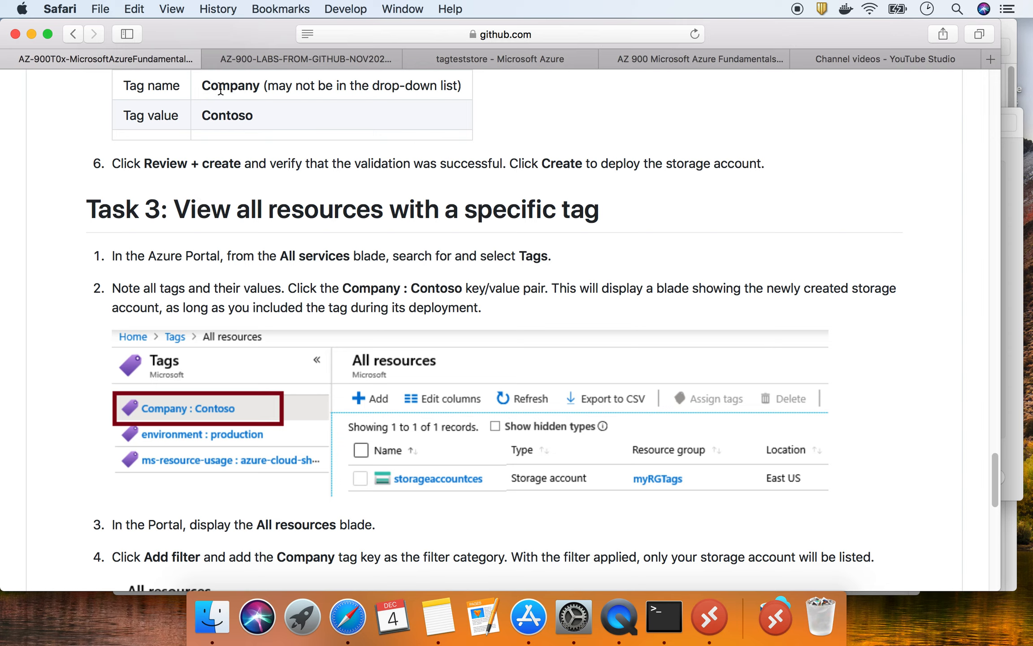
{"action": "left_click", "coordinate": [506, 57]}
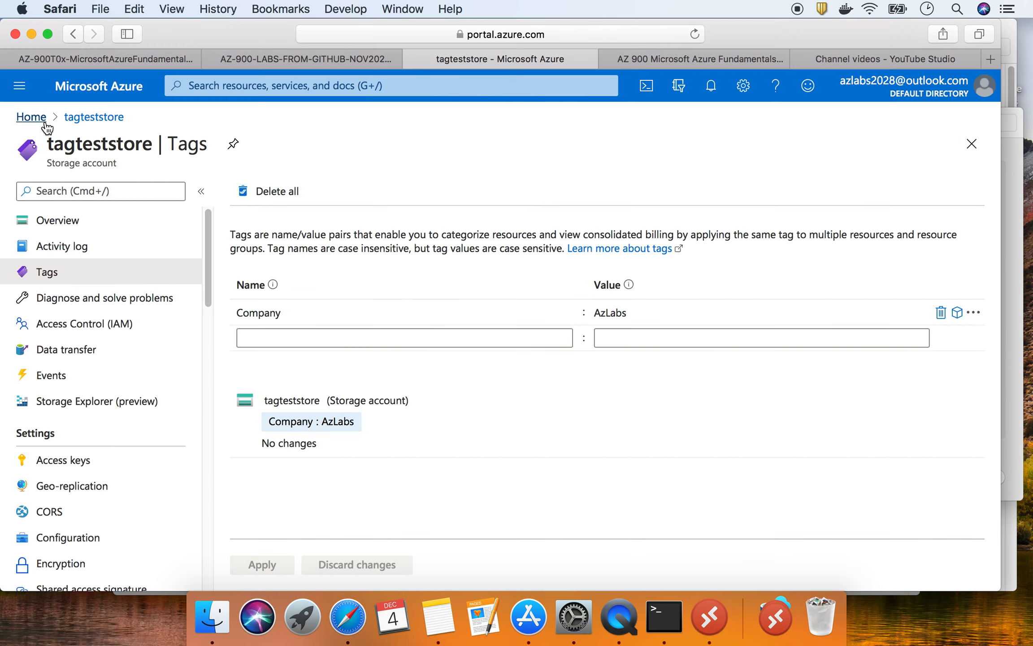
- Use the Tags service to list resources tagged Company : AzLabs, then scroll the lab to Task 4
{"action": "left_click", "coordinate": [32, 117]}
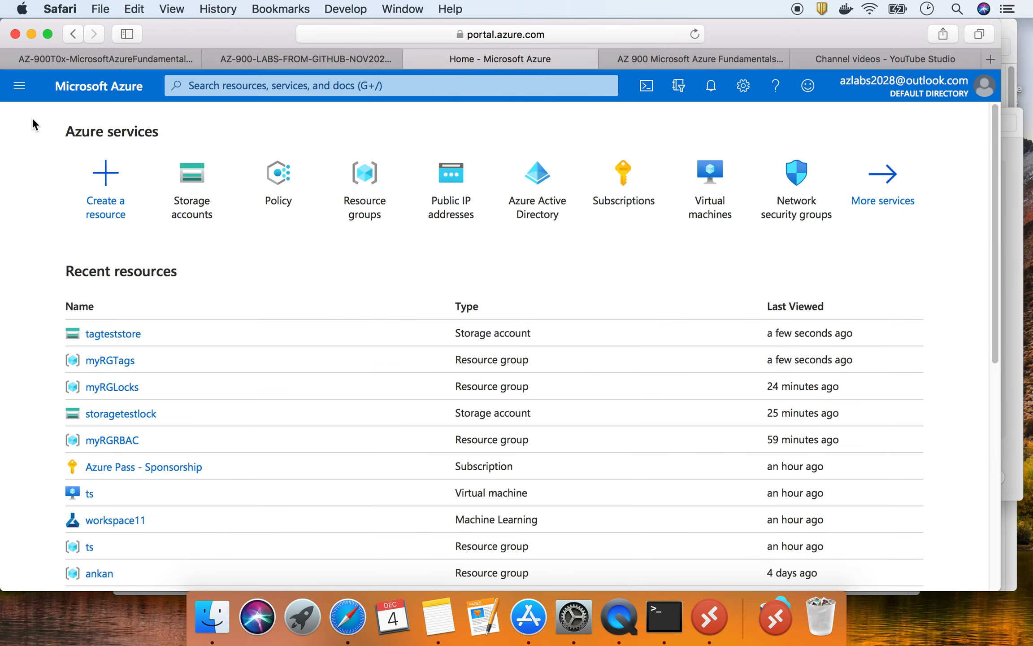
{"action": "left_click", "coordinate": [198, 85]}
{"action": "type", "text": "tags"}
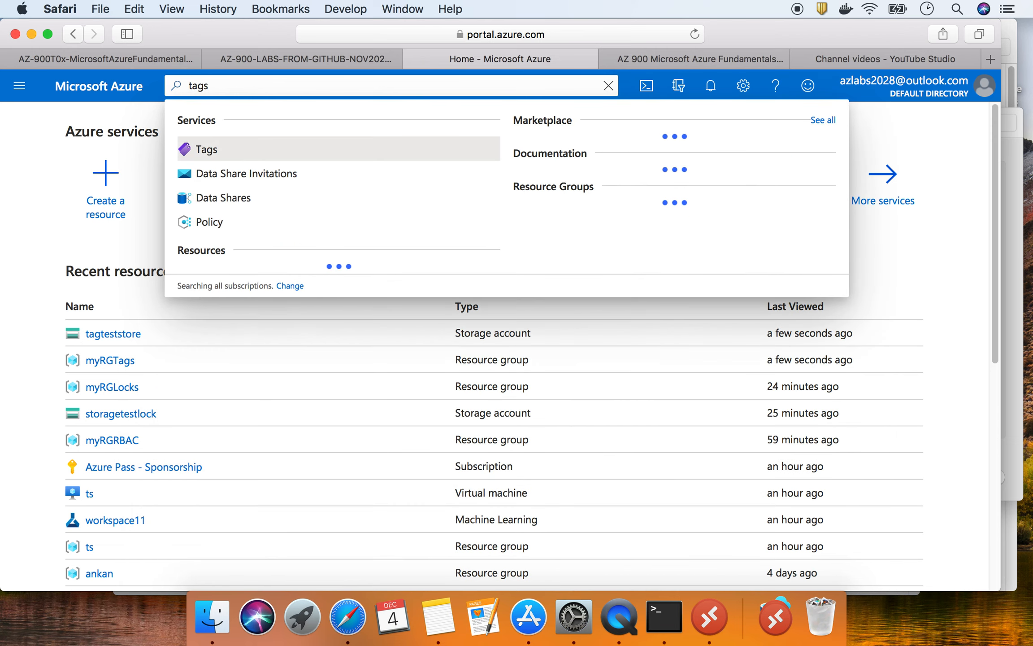
{"action": "left_click", "coordinate": [219, 151]}
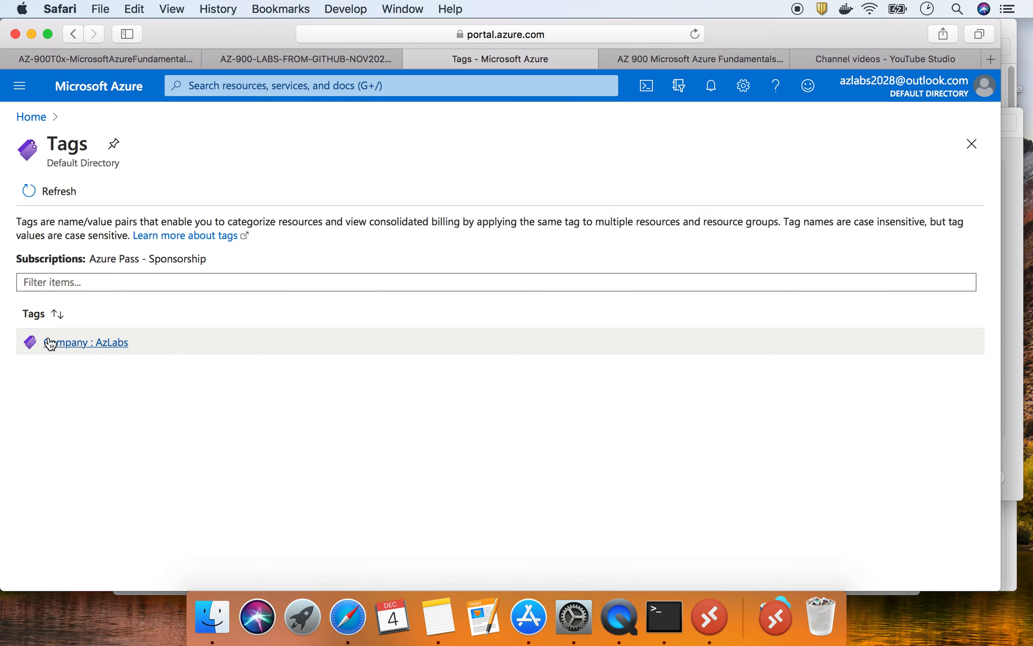
{"action": "left_click", "coordinate": [89, 345]}
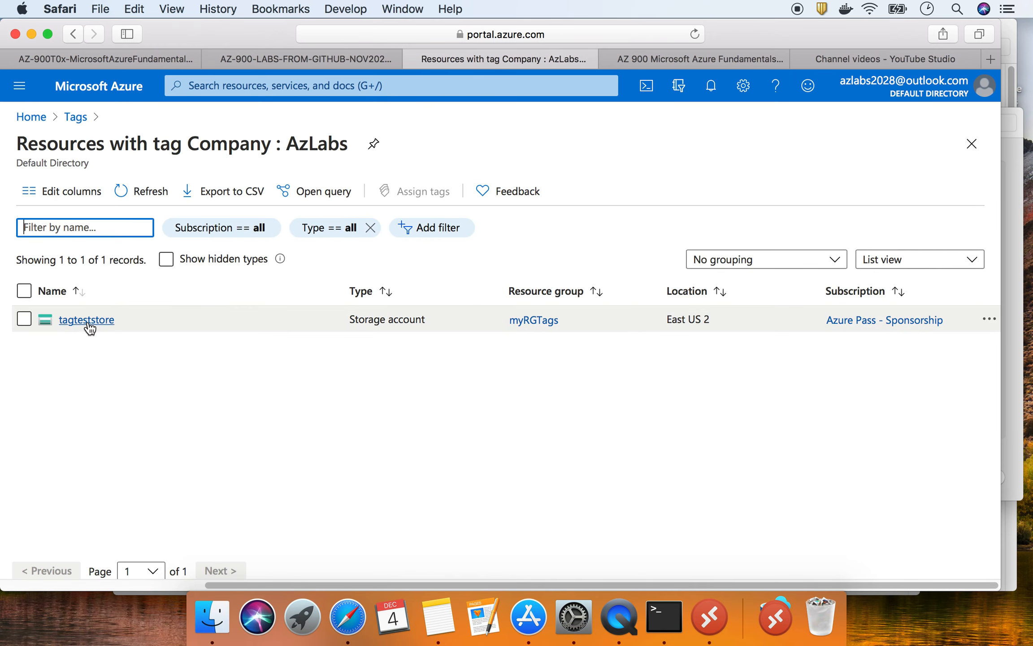
{"action": "left_click", "coordinate": [162, 58]}
{"action": "scroll", "coordinate": [465, 324], "scroll_direction": "down", "scroll_amount": 15}
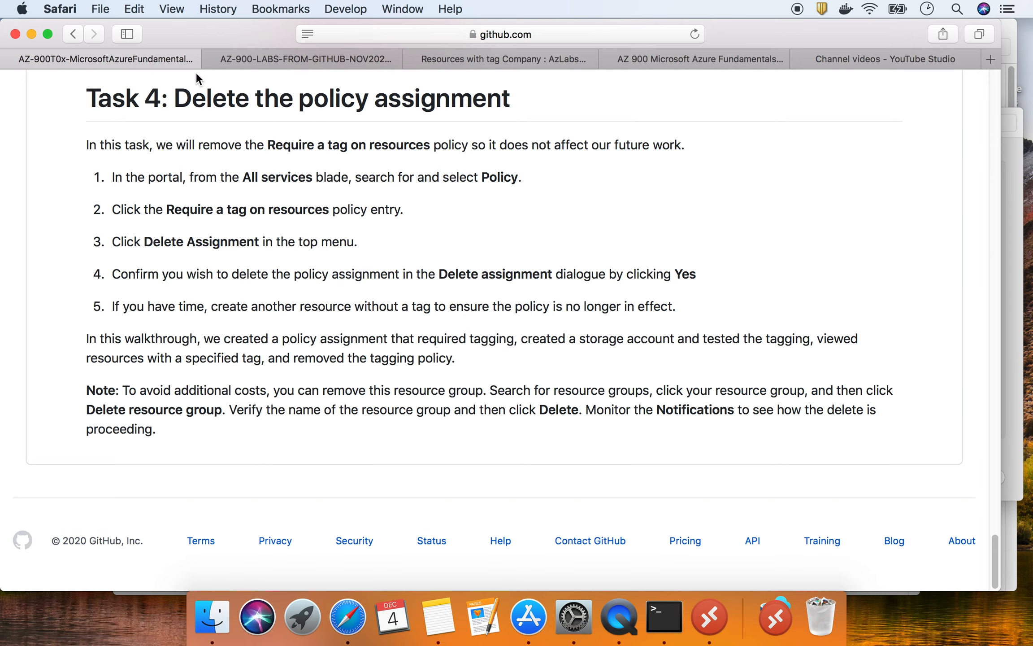
- Leave the GitHub lab list via the Google Slides tab and return to the Azure 'Resources with tag Company : AzLabs' list
{"action": "left_click", "coordinate": [292, 54]}
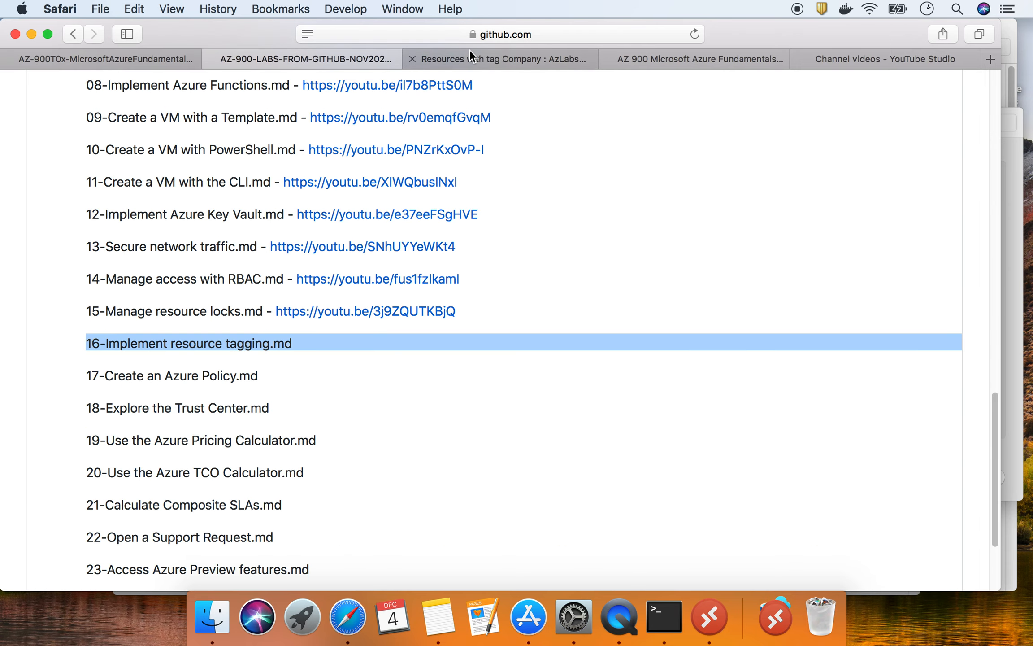
{"action": "left_click", "coordinate": [648, 55]}
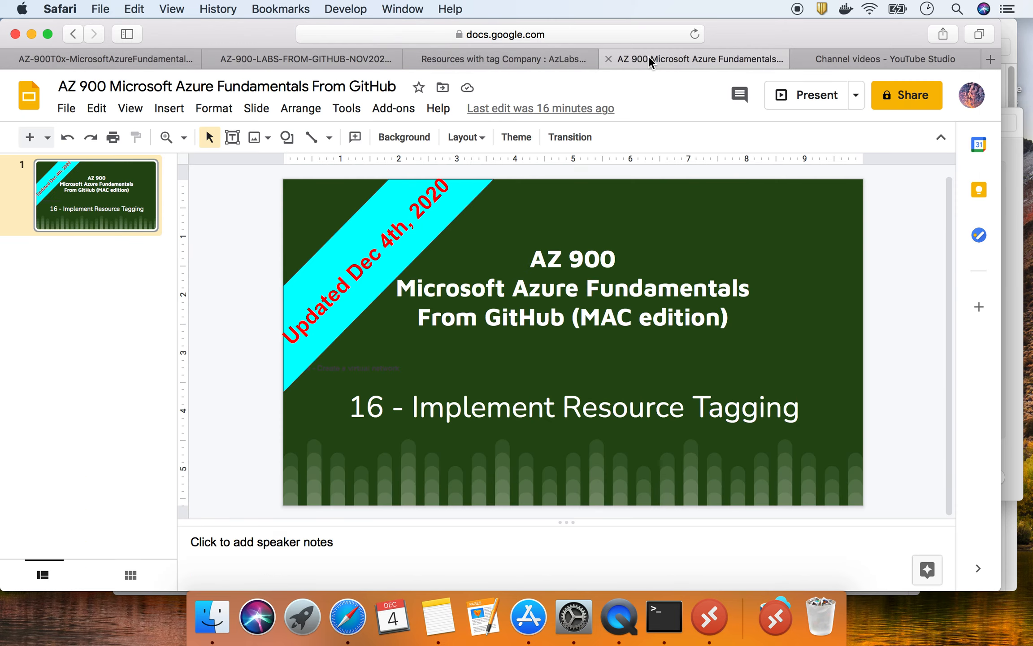
{"action": "left_click", "coordinate": [233, 55]}
{"action": "left_click", "coordinate": [471, 54]}
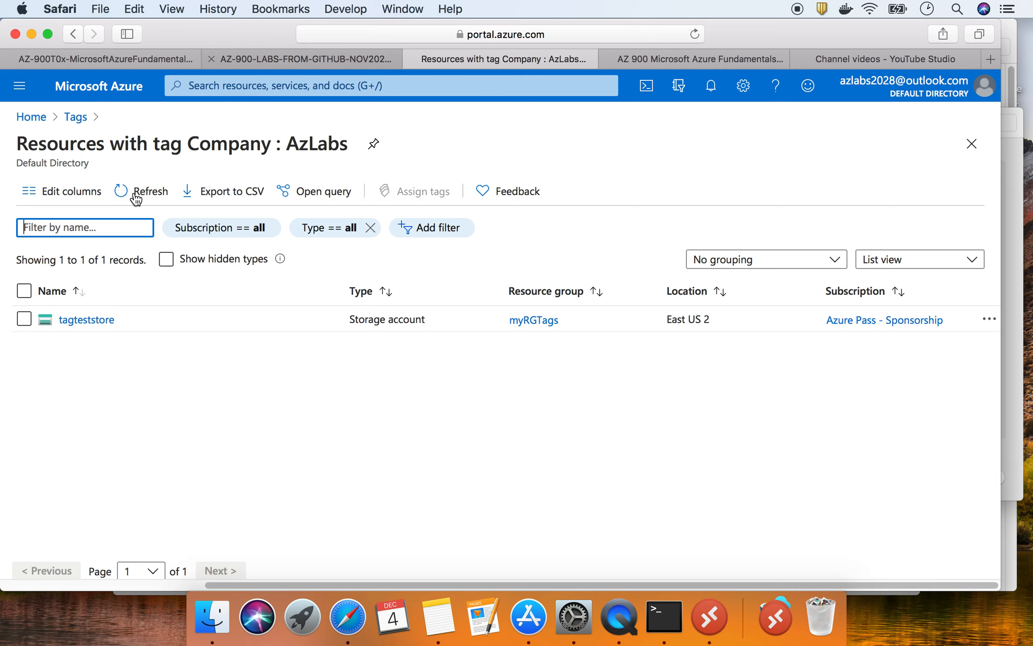
- From Azure Home, search 'poli' and open the Policy service's Assignments list
{"action": "left_click", "coordinate": [32, 116]}
{"action": "left_click", "coordinate": [213, 87]}
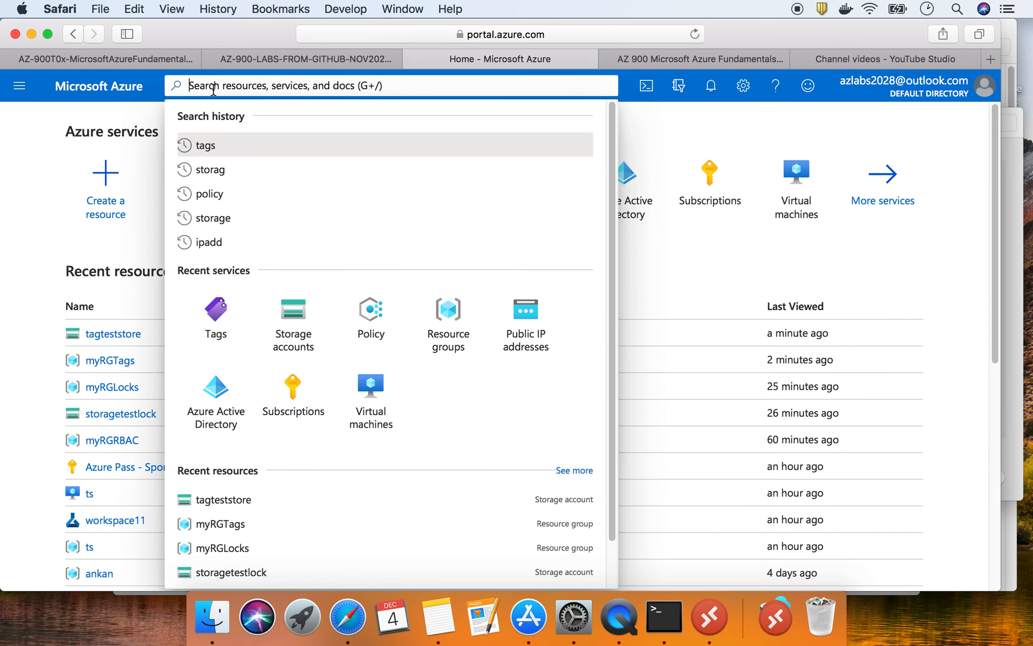
{"action": "type", "text": "poli"}
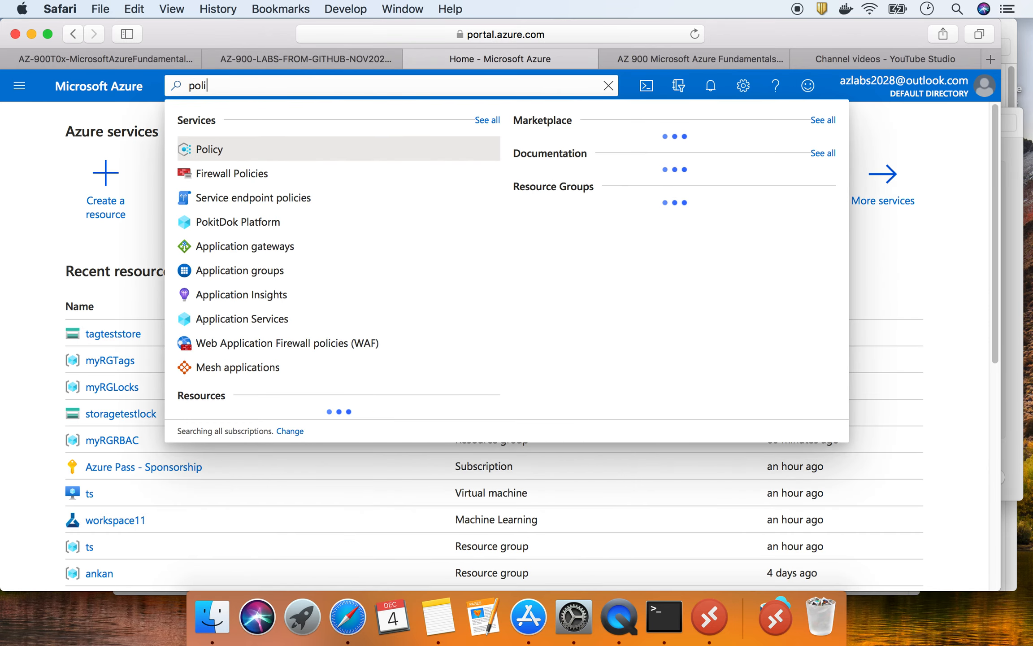
{"action": "left_click", "coordinate": [230, 150]}
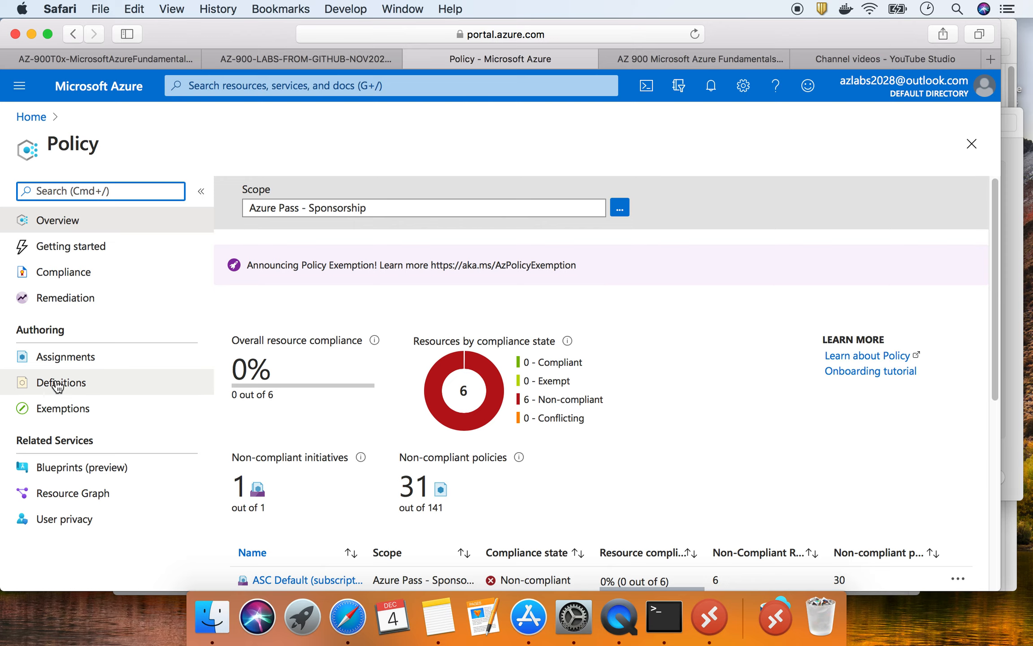
{"action": "left_click", "coordinate": [77, 367]}
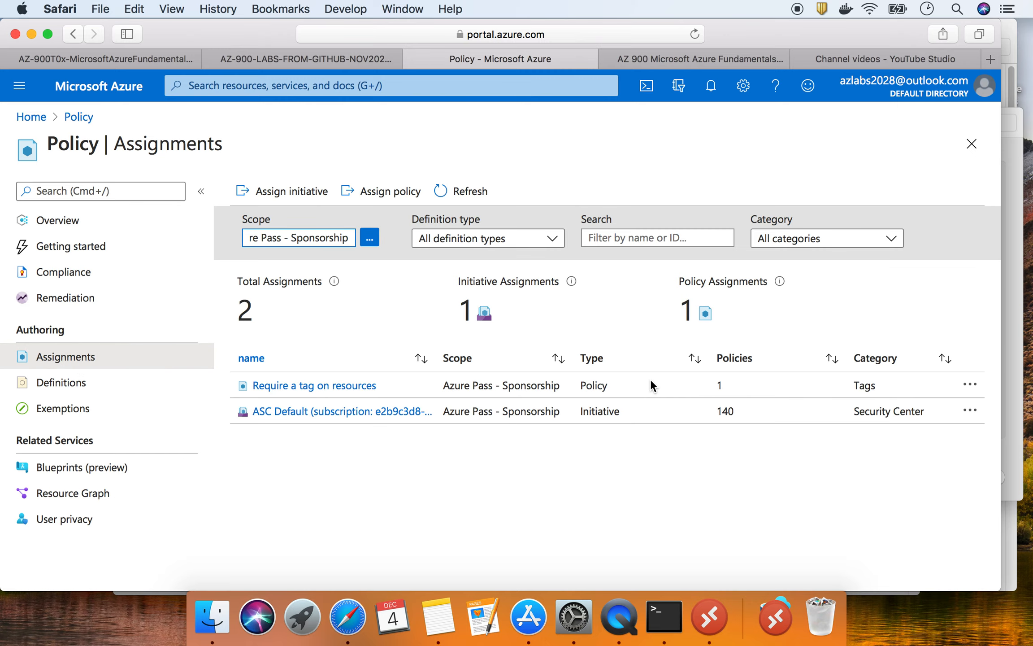
- Set the Require a tag on resources assignment's policy enforcement to Disabled and save it
{"action": "left_click", "coordinate": [340, 387]}
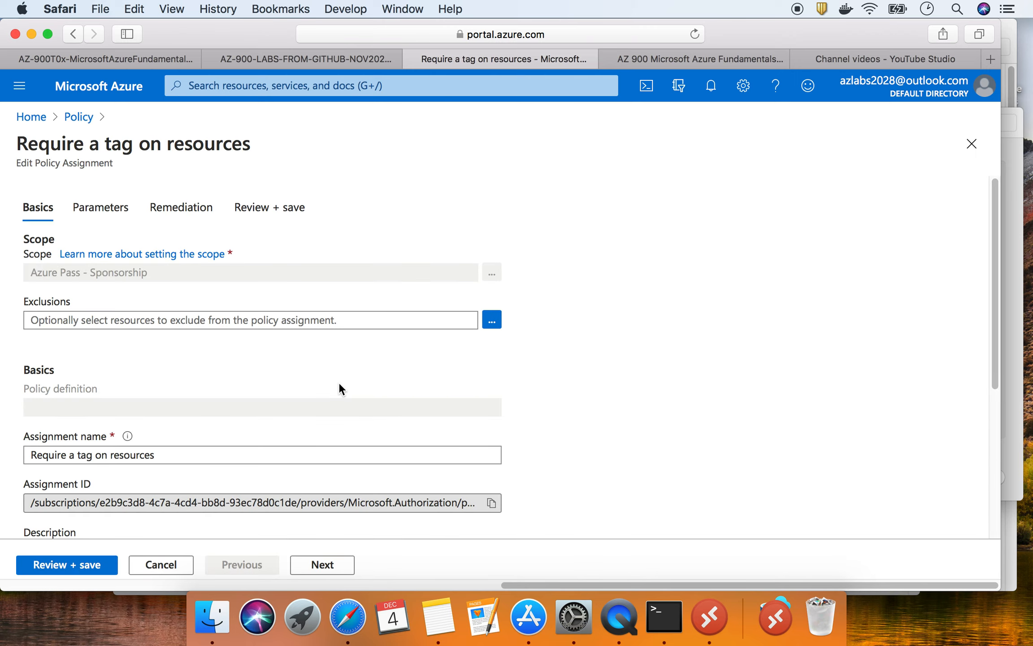
{"action": "scroll", "coordinate": [339, 385], "scroll_direction": "down", "scroll_amount": 5}
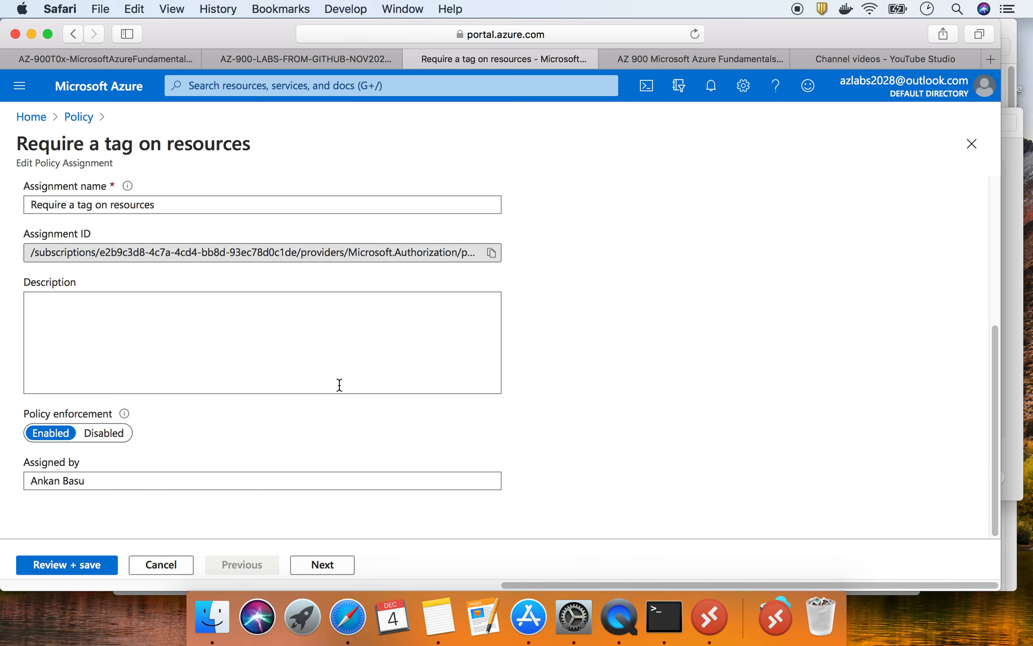
{"action": "left_click", "coordinate": [103, 433]}
{"action": "scroll", "coordinate": [279, 437], "scroll_direction": "up", "scroll_amount": 5}
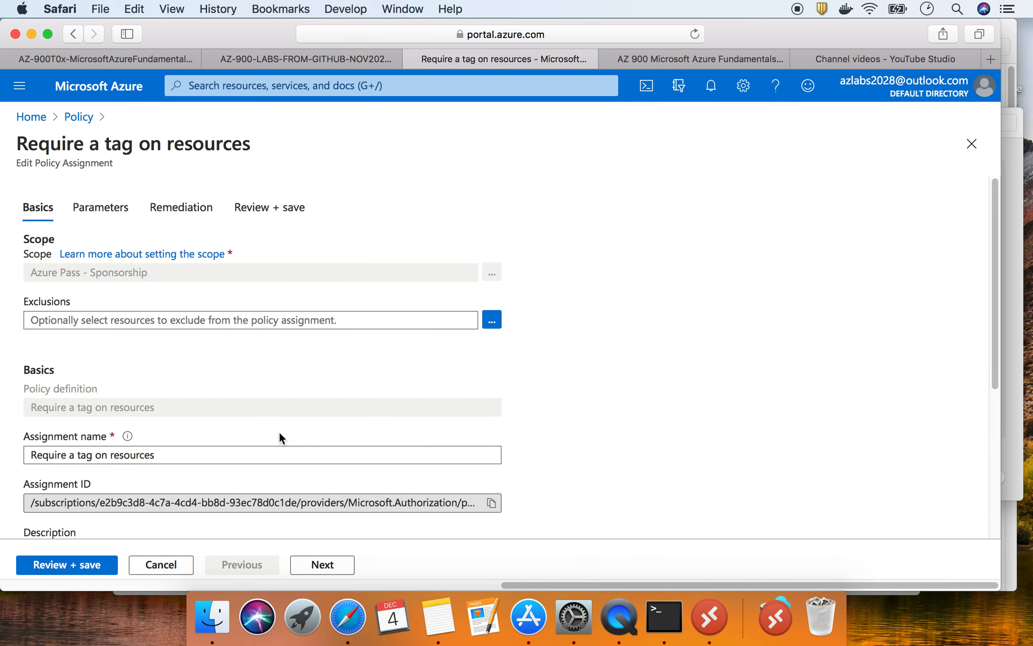
{"action": "scroll", "coordinate": [280, 433], "scroll_direction": "down", "scroll_amount": 3}
{"action": "scroll", "coordinate": [168, 493], "scroll_direction": "down", "scroll_amount": 2}
{"action": "left_click", "coordinate": [85, 564]}
{"action": "left_click", "coordinate": [49, 564]}
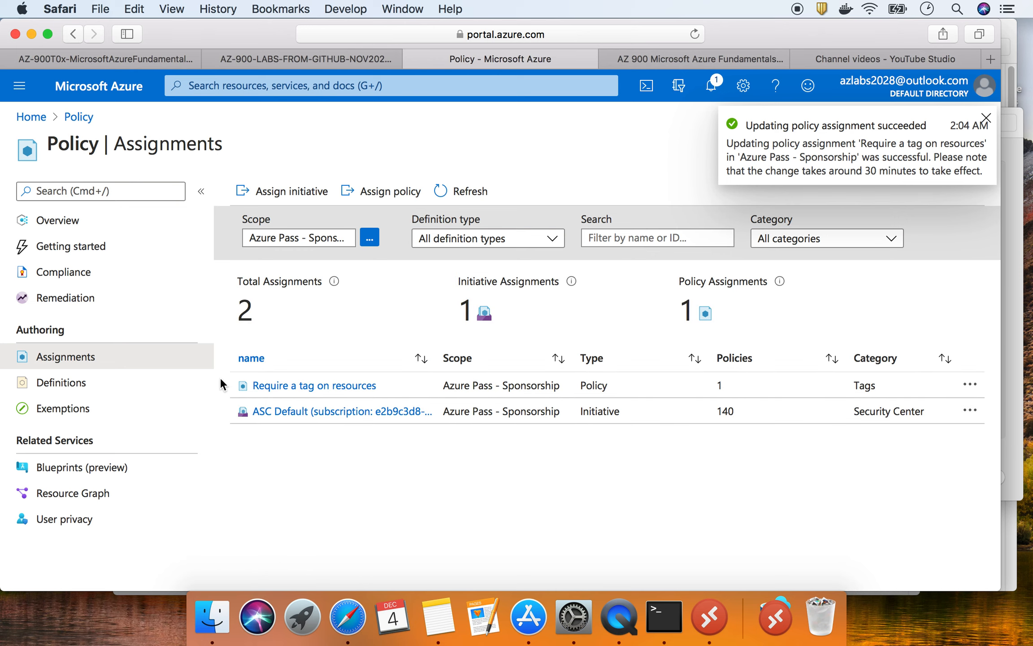
- Delete the Require a tag on resources assignment from its '...' menu, confirm Yes, and return Home
{"action": "left_click", "coordinate": [970, 386]}
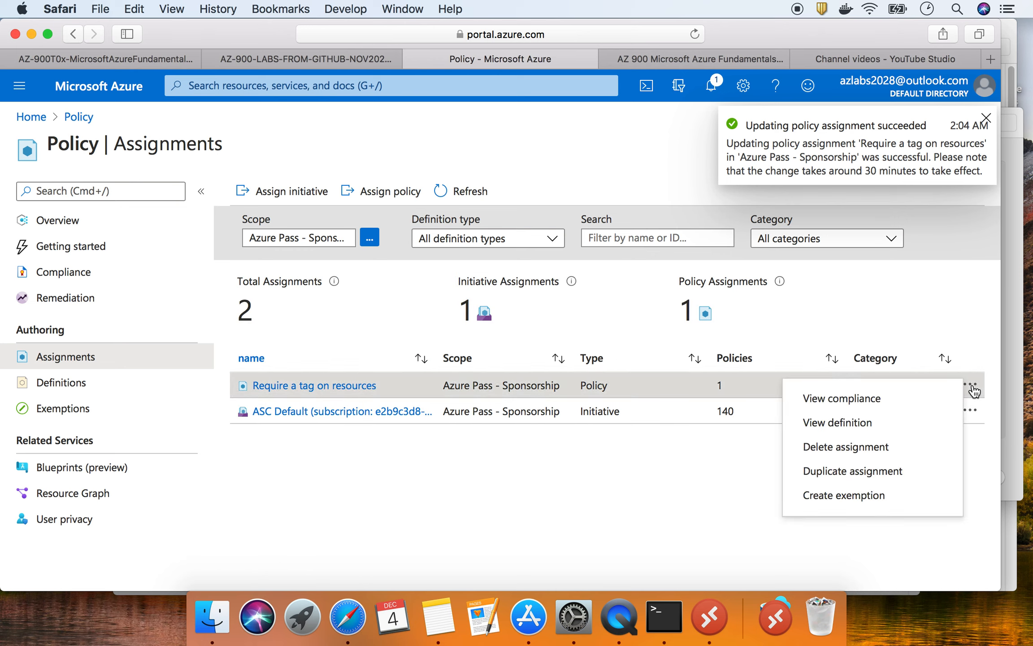
{"action": "left_click", "coordinate": [849, 447]}
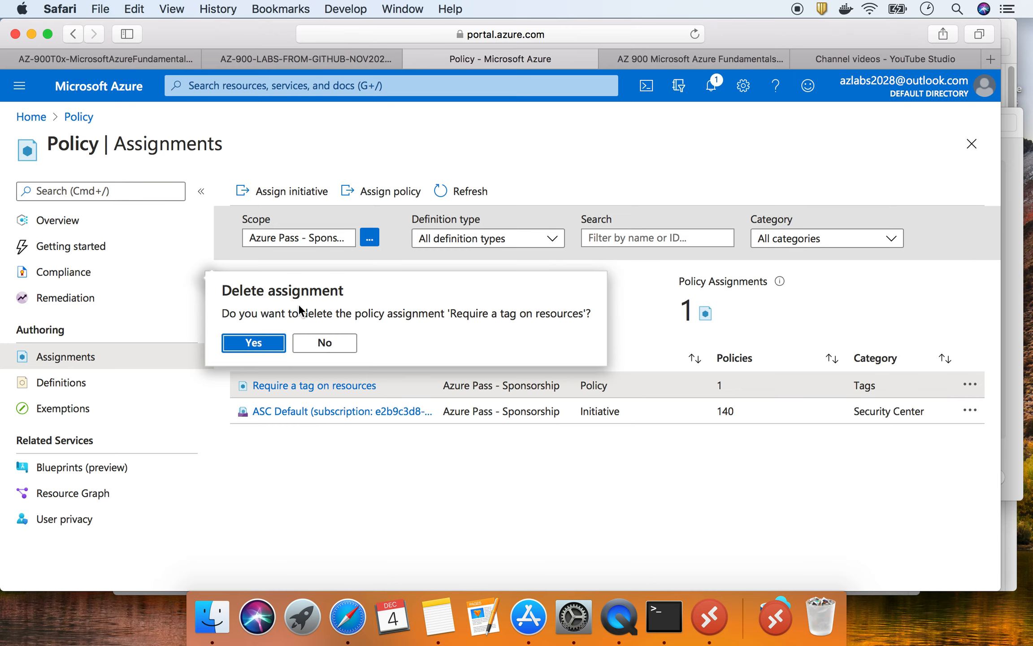
{"action": "left_click", "coordinate": [254, 343]}
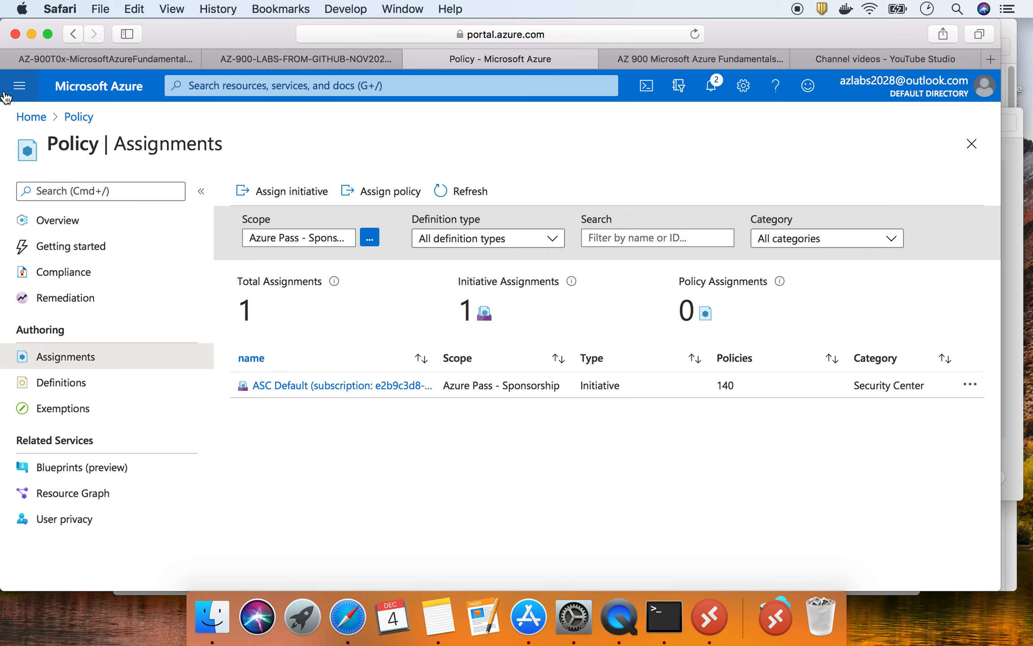
{"action": "left_click", "coordinate": [34, 125]}
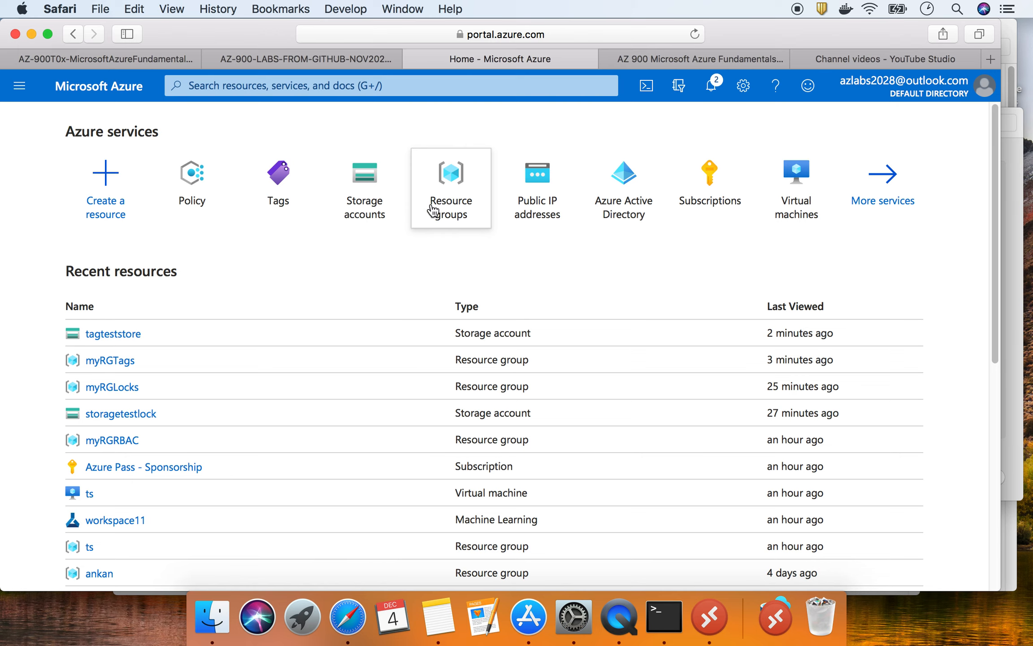
- Open the myRGLocks resource group from Resource groups and select its title text
{"action": "left_click", "coordinate": [451, 199]}
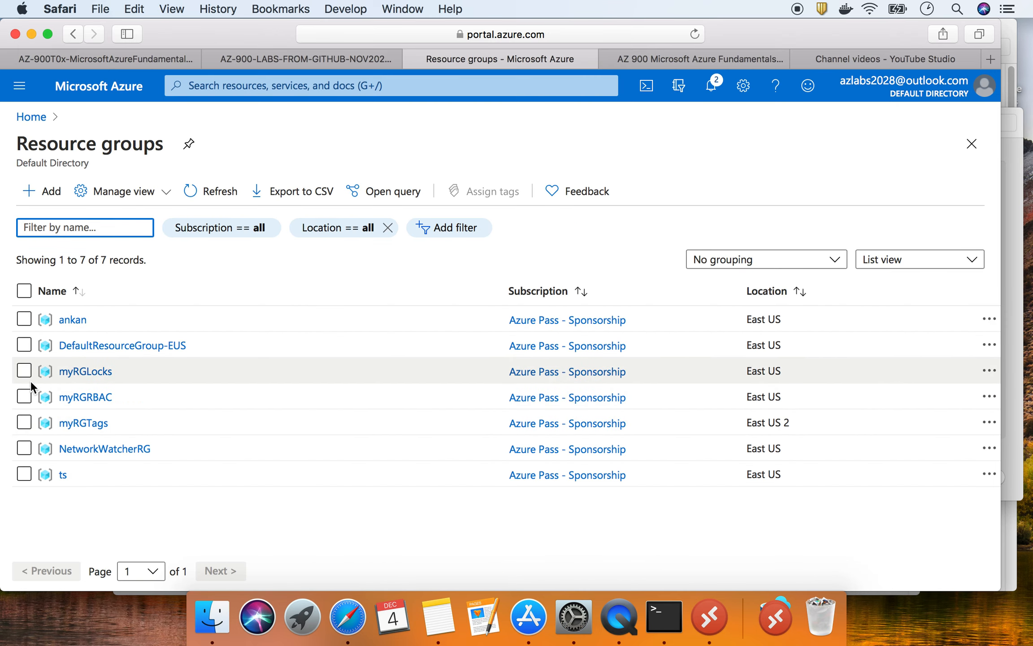
{"action": "left_click", "coordinate": [86, 372]}
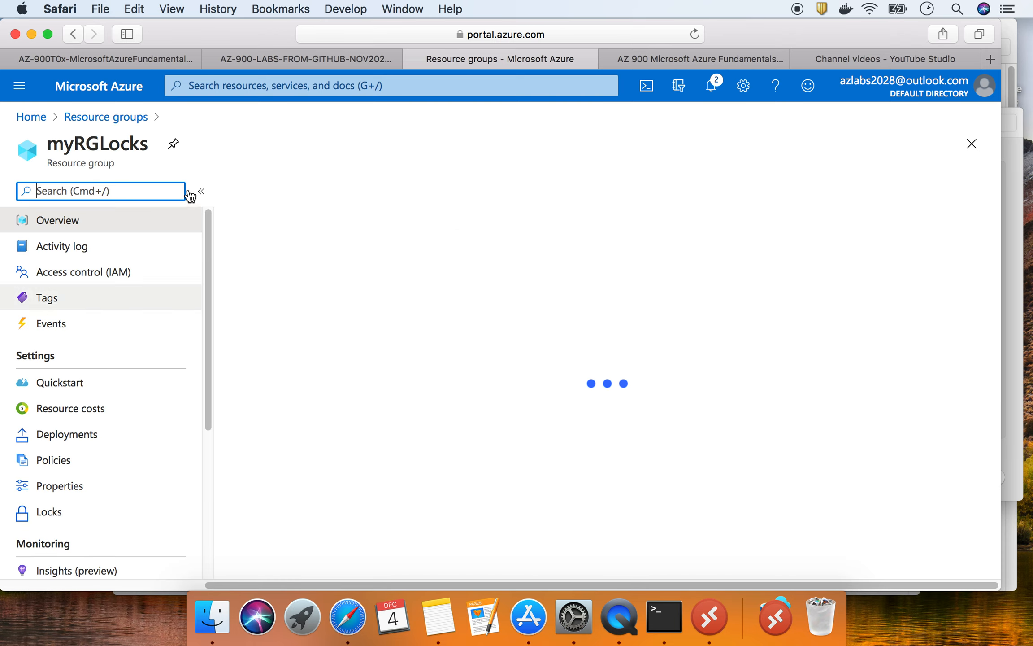
{"action": "left_click", "coordinate": [140, 146]}
{"action": "left_click_drag", "start_coordinate": [139, 144], "coordinate": [60, 143]}
{"action": "double_click", "coordinate": [92, 144]}
{"action": "left_click", "coordinate": [92, 142]}
{"action": "double_click", "coordinate": [54, 141]}
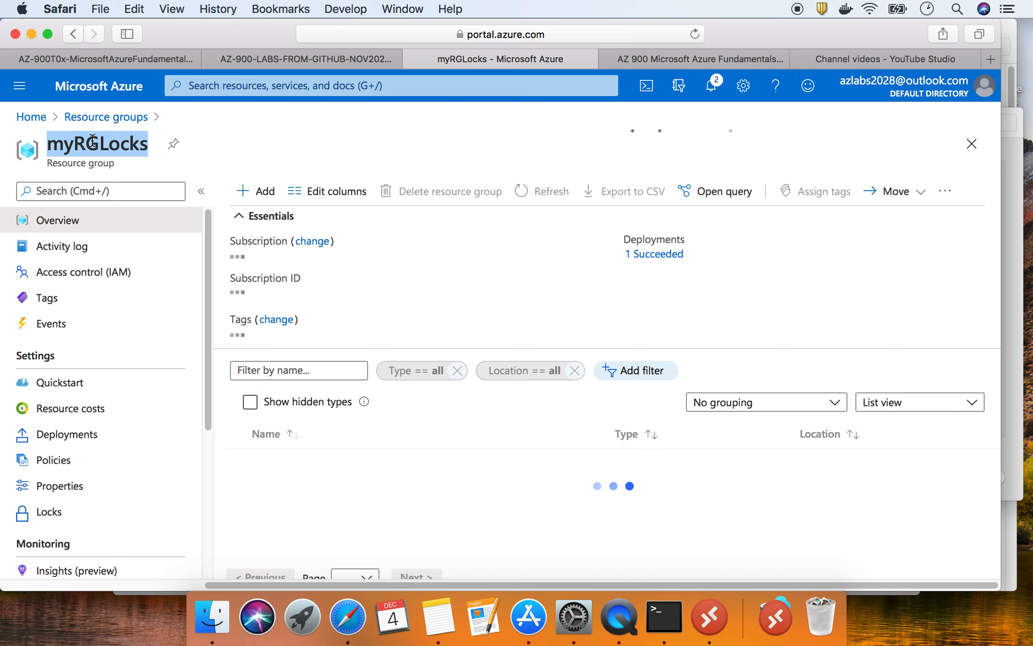
- Copy the myRGLocks resource group name using the right-click Copy option
{"action": "left_click", "coordinate": [129, 165]}
{"action": "right_click", "coordinate": [131, 146]}
{"action": "left_click", "coordinate": [129, 149]}
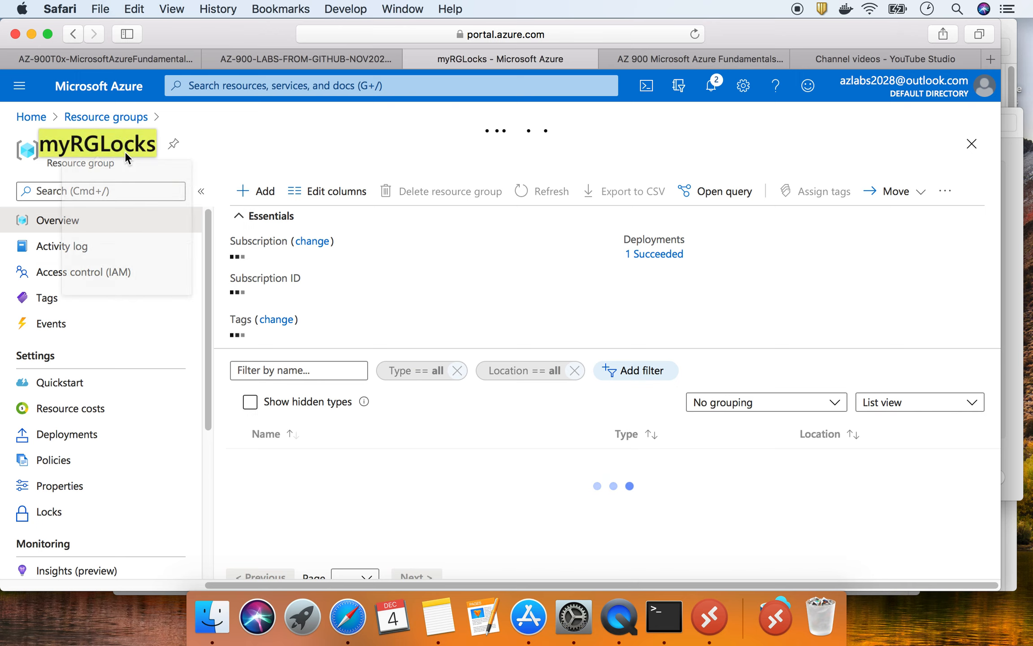
{"action": "left_click", "coordinate": [120, 142]}
{"action": "right_click", "coordinate": [120, 142]}
{"action": "left_click", "coordinate": [120, 143]}
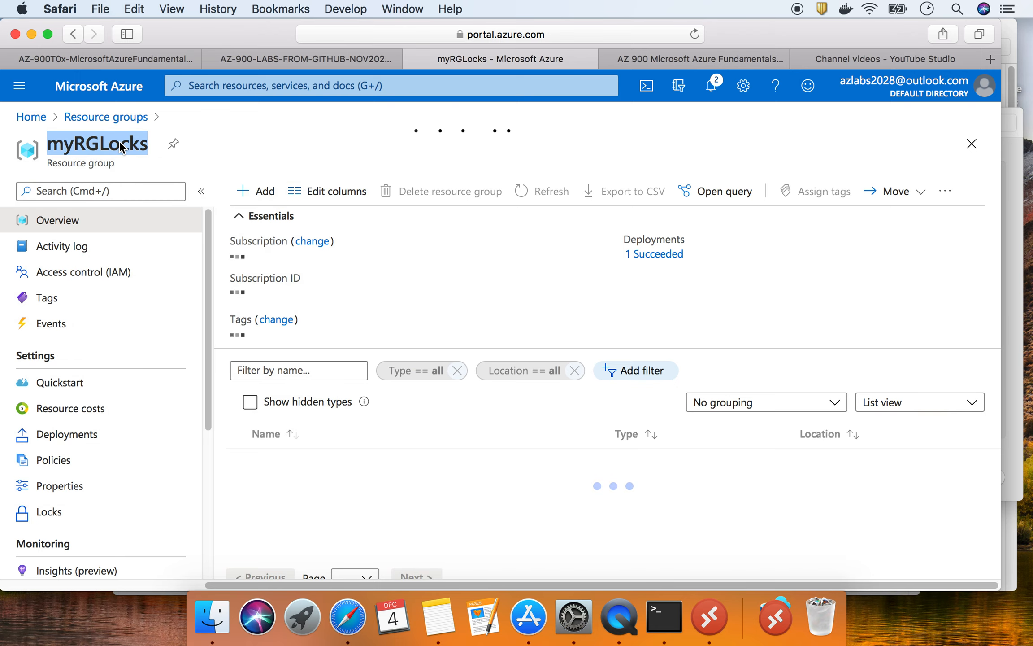
{"action": "right_click", "coordinate": [120, 147]}
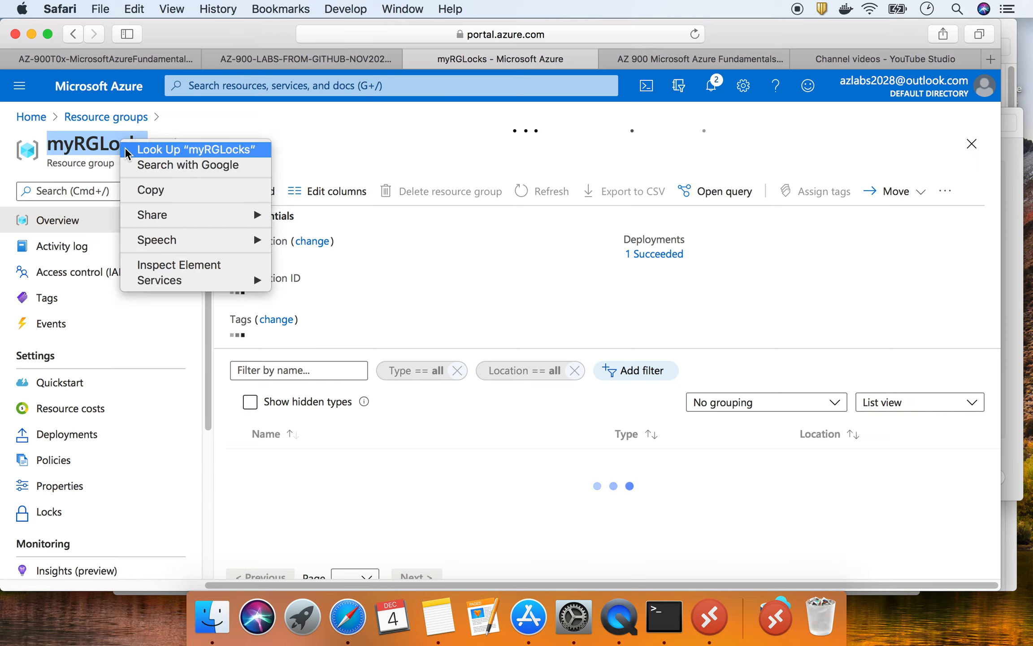
{"action": "left_click", "coordinate": [148, 189]}
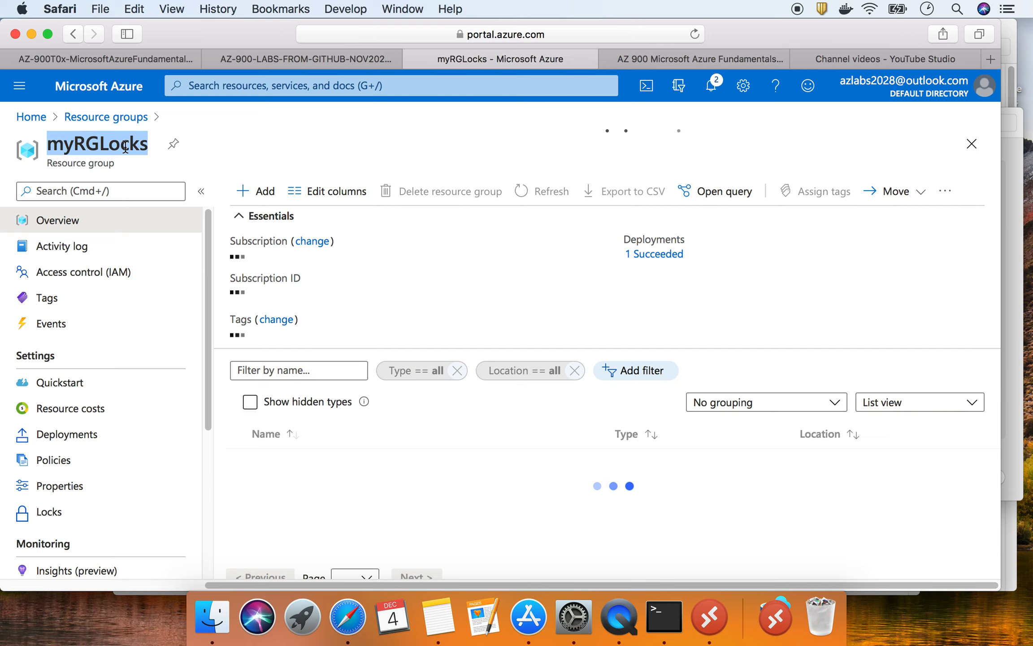
- Return to the GitHub '16 - Implement resource tagging' instructions and scroll near the top
{"action": "left_click", "coordinate": [147, 59]}
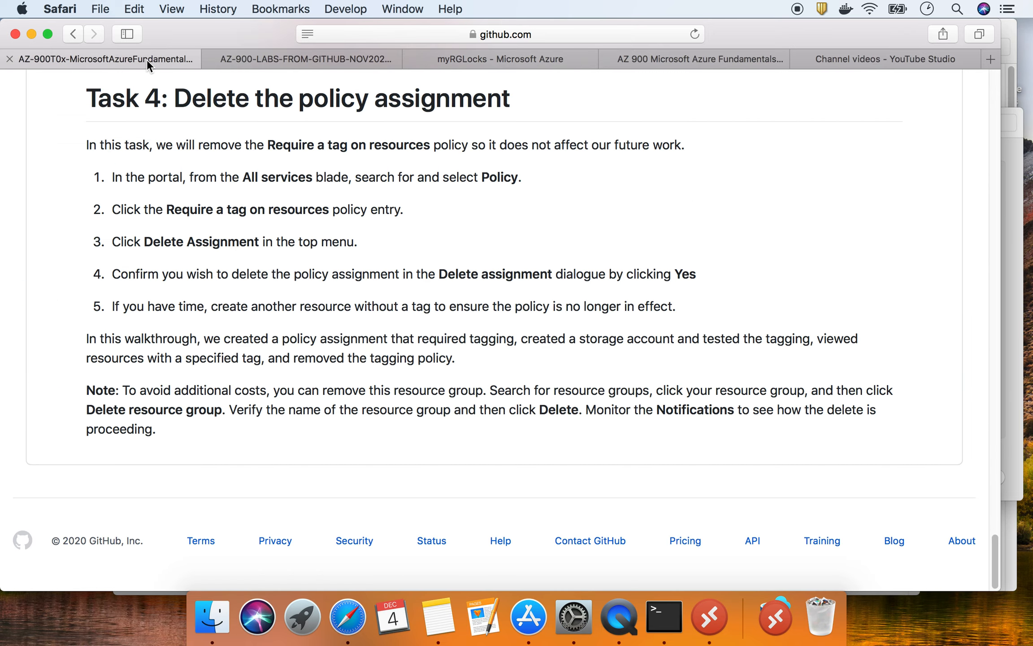
{"action": "scroll", "coordinate": [474, 256], "scroll_direction": "up", "scroll_amount": 20}
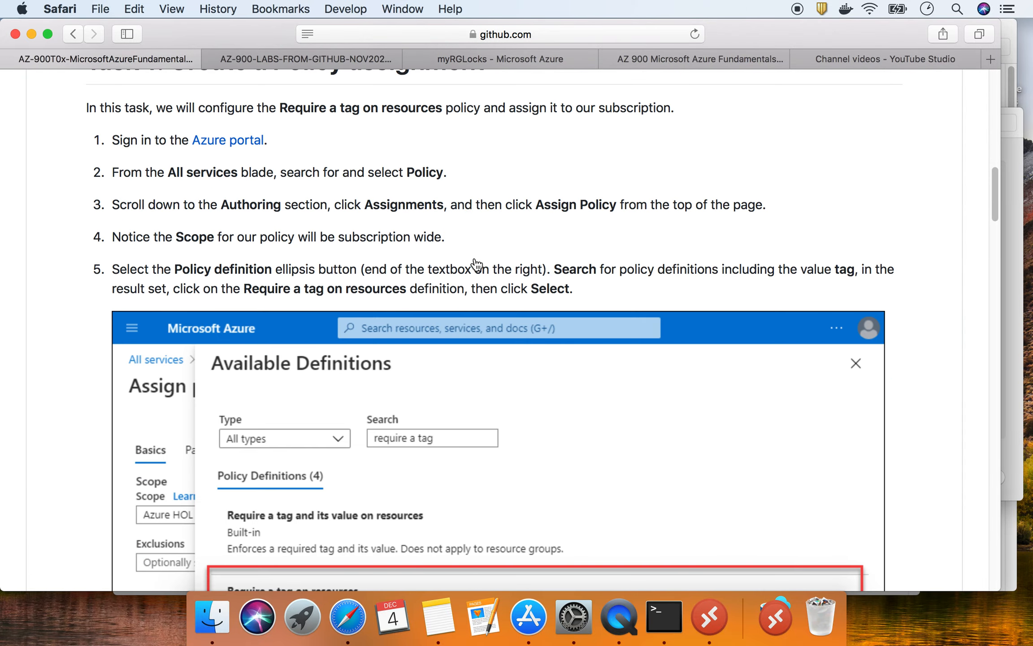
{"action": "scroll", "coordinate": [474, 256], "scroll_direction": "up", "scroll_amount": 8}
{"action": "scroll", "coordinate": [473, 257], "scroll_direction": "down", "scroll_amount": 10}
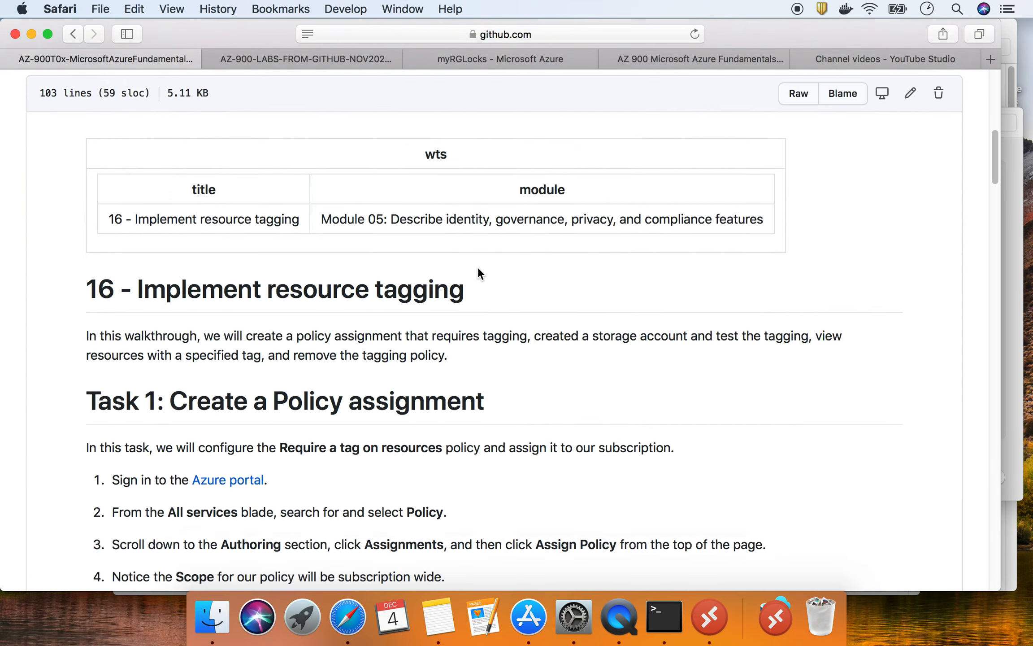